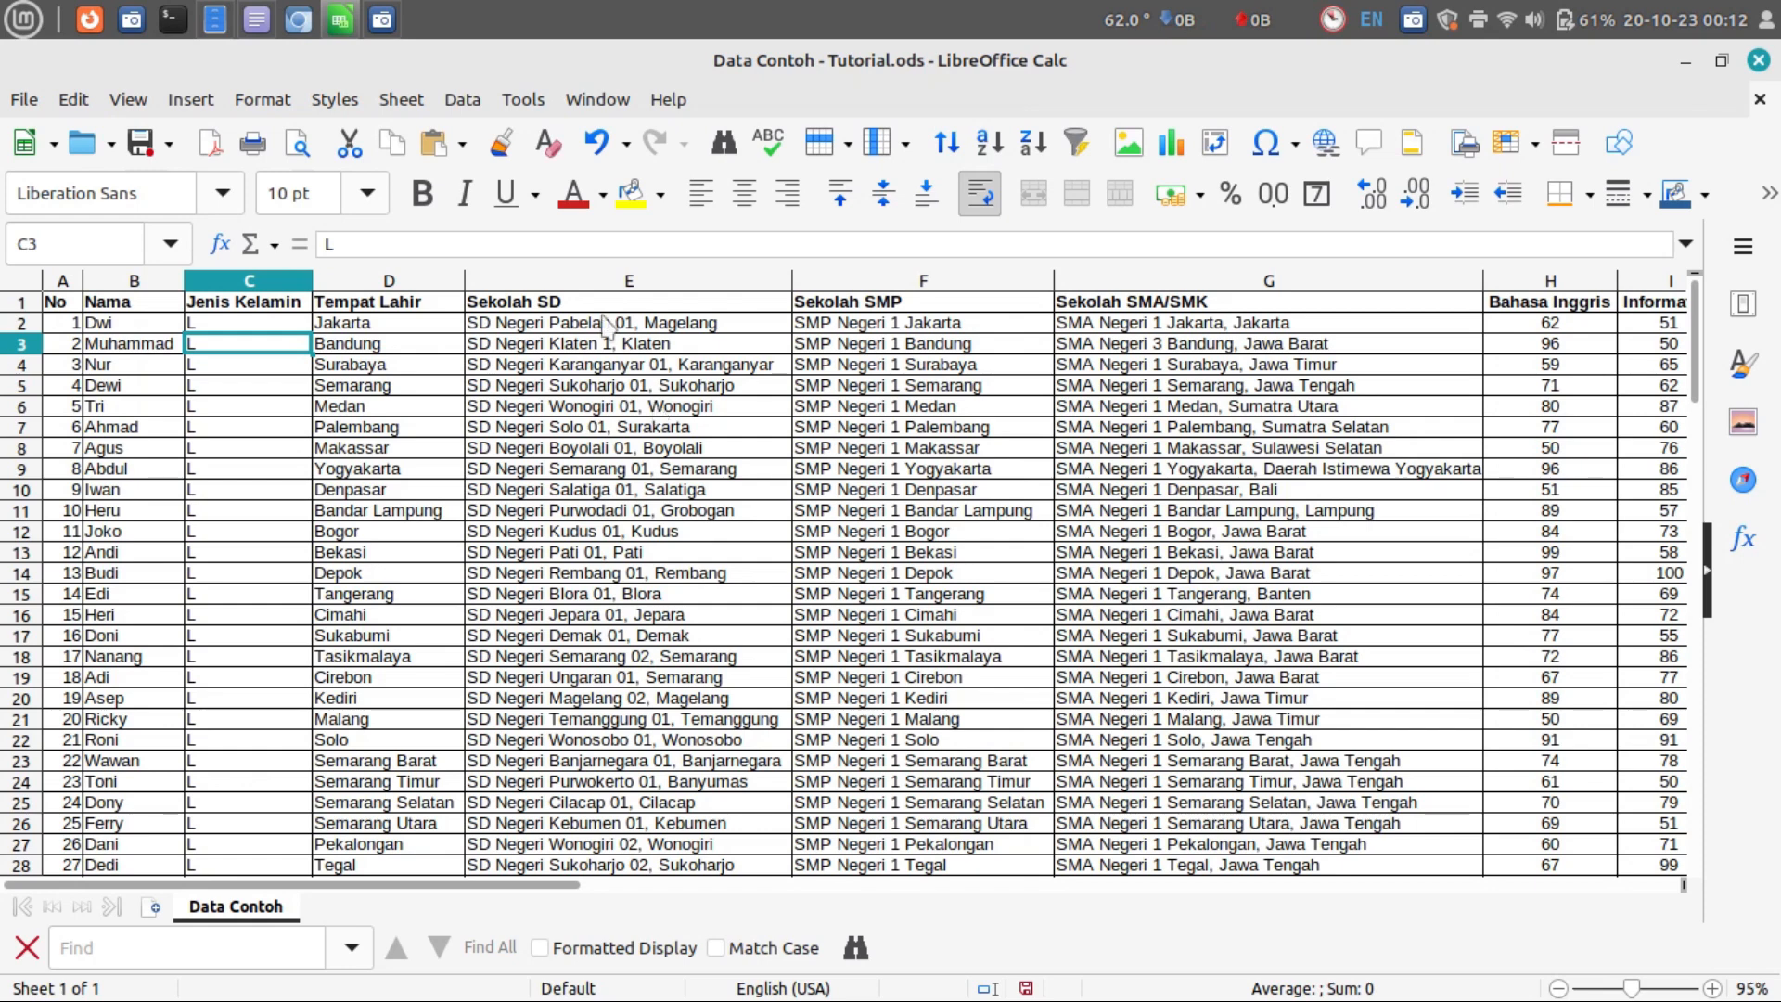
Step: Insert a blank column between the Nama and Jenis Kelamin columns
{"action": "left_click", "coordinate": [374, 407]}
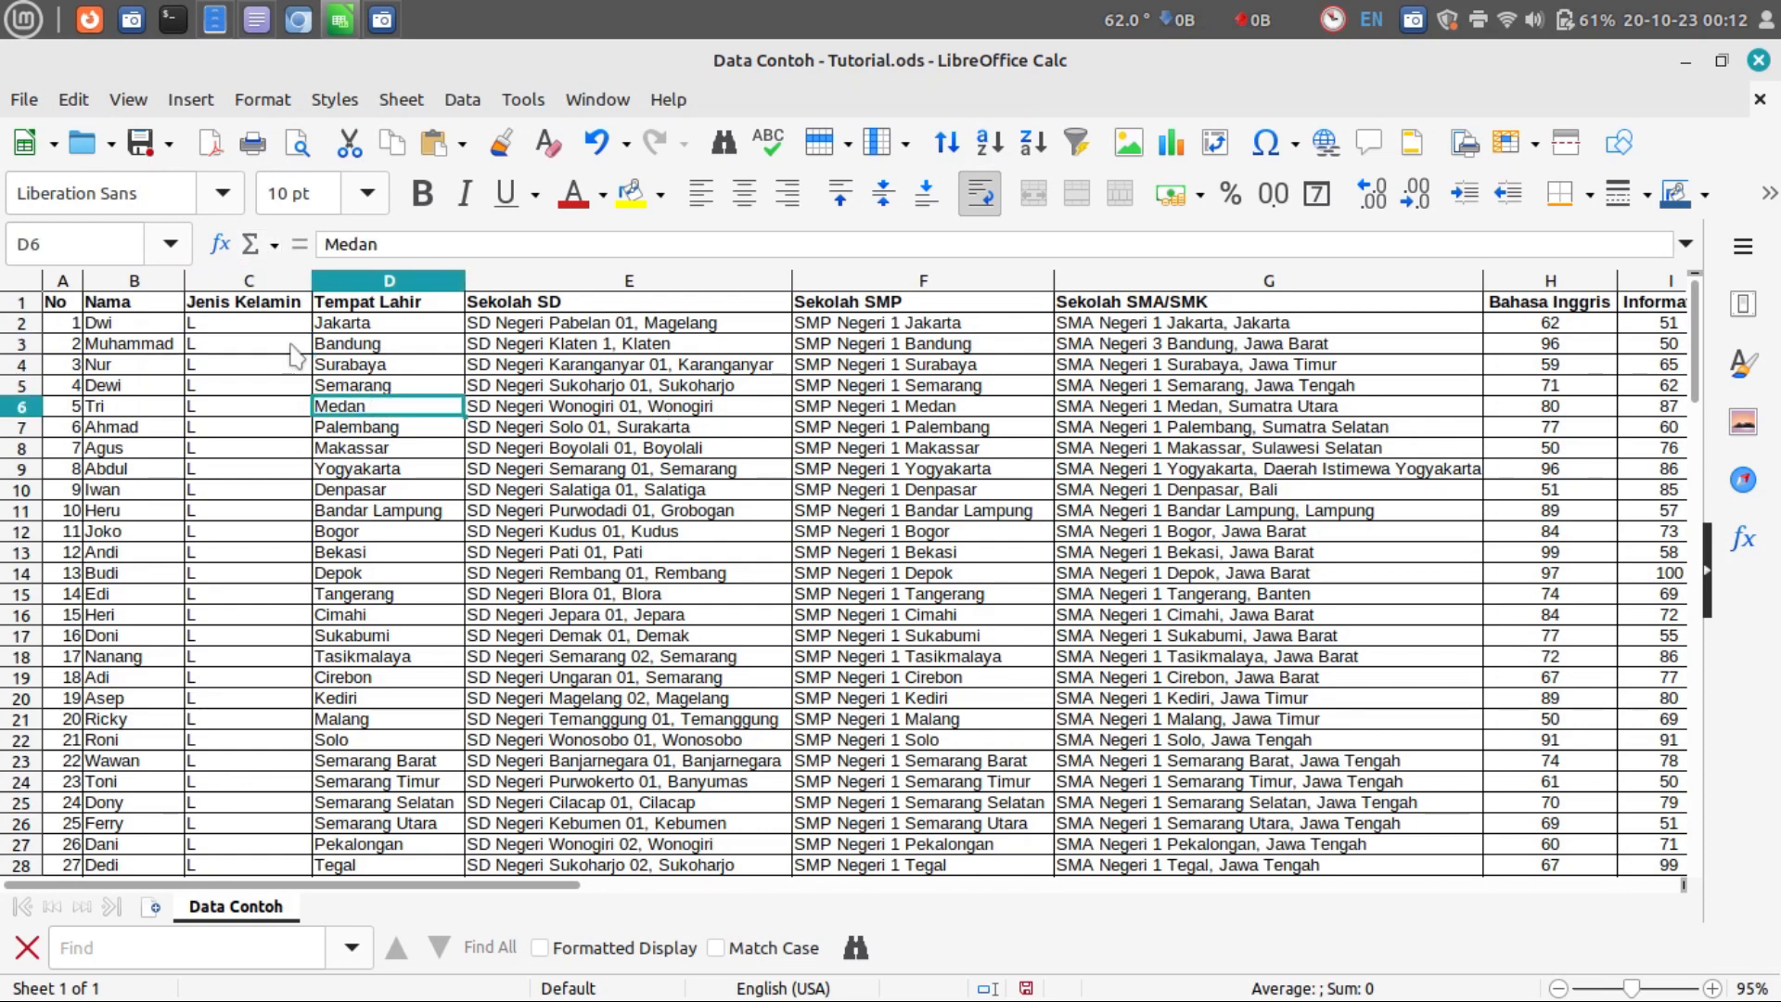
{"action": "left_click", "coordinate": [271, 280]}
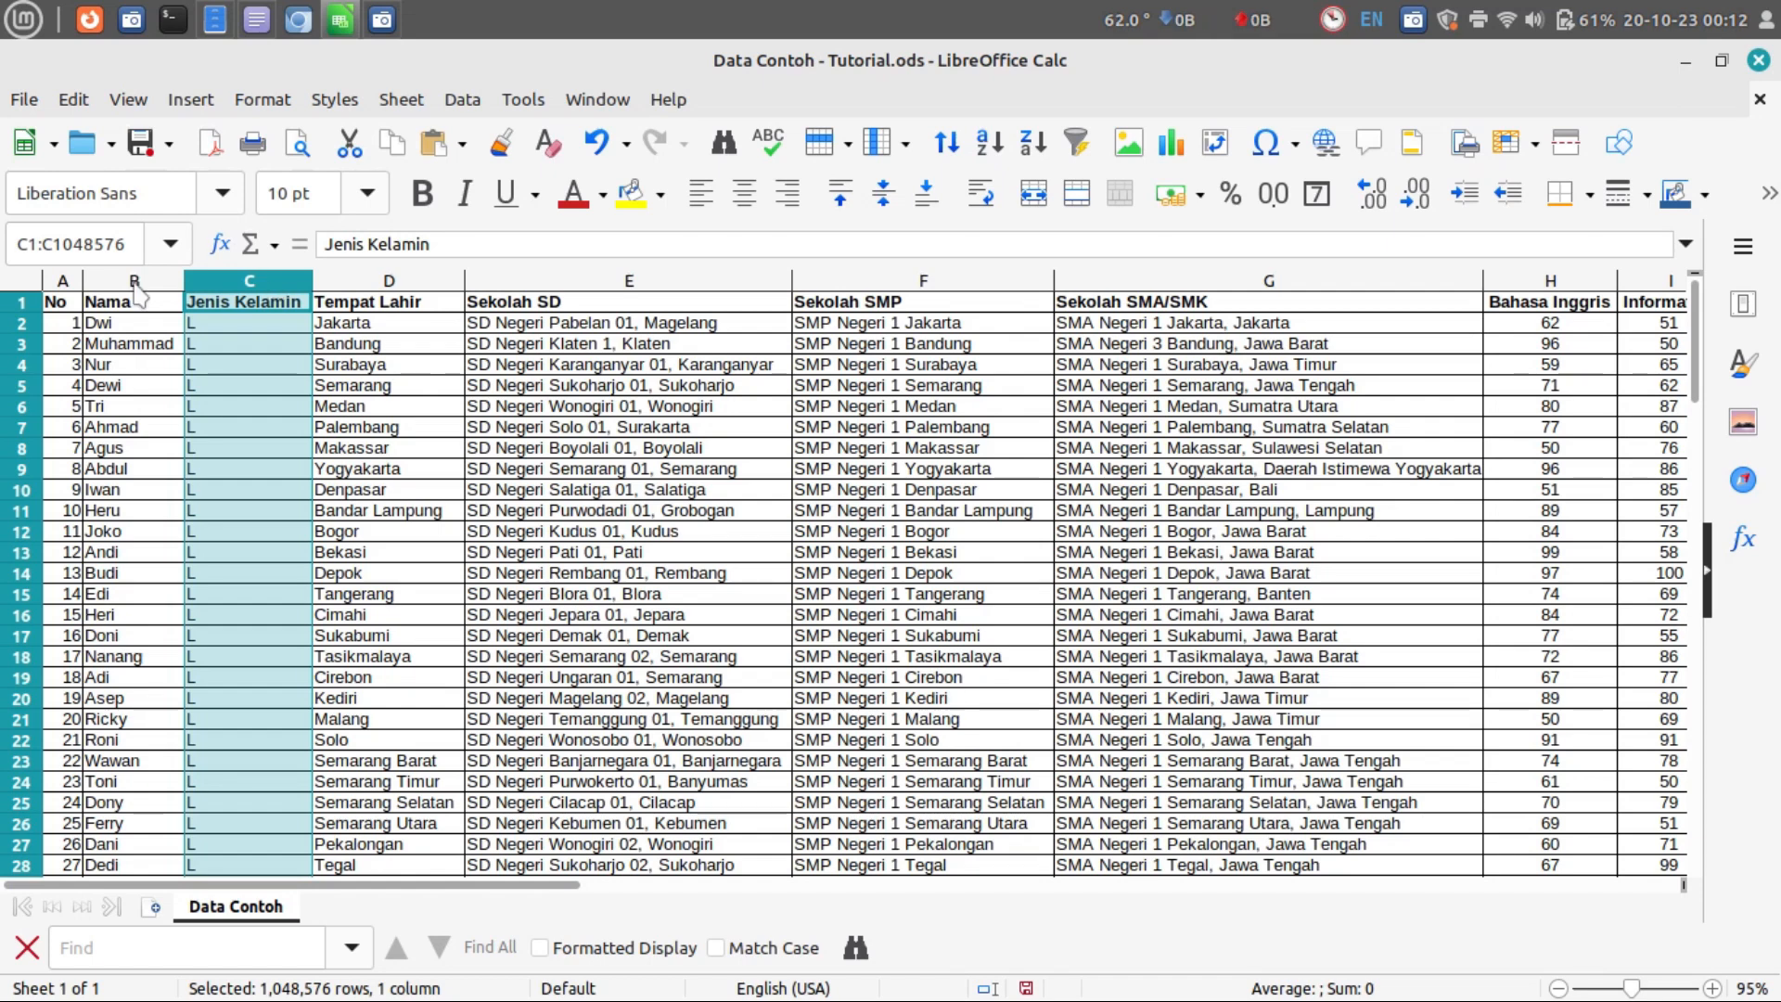
{"action": "left_click", "coordinate": [136, 282]}
{"action": "left_click", "coordinate": [232, 281]}
{"action": "right_click", "coordinate": [236, 293]}
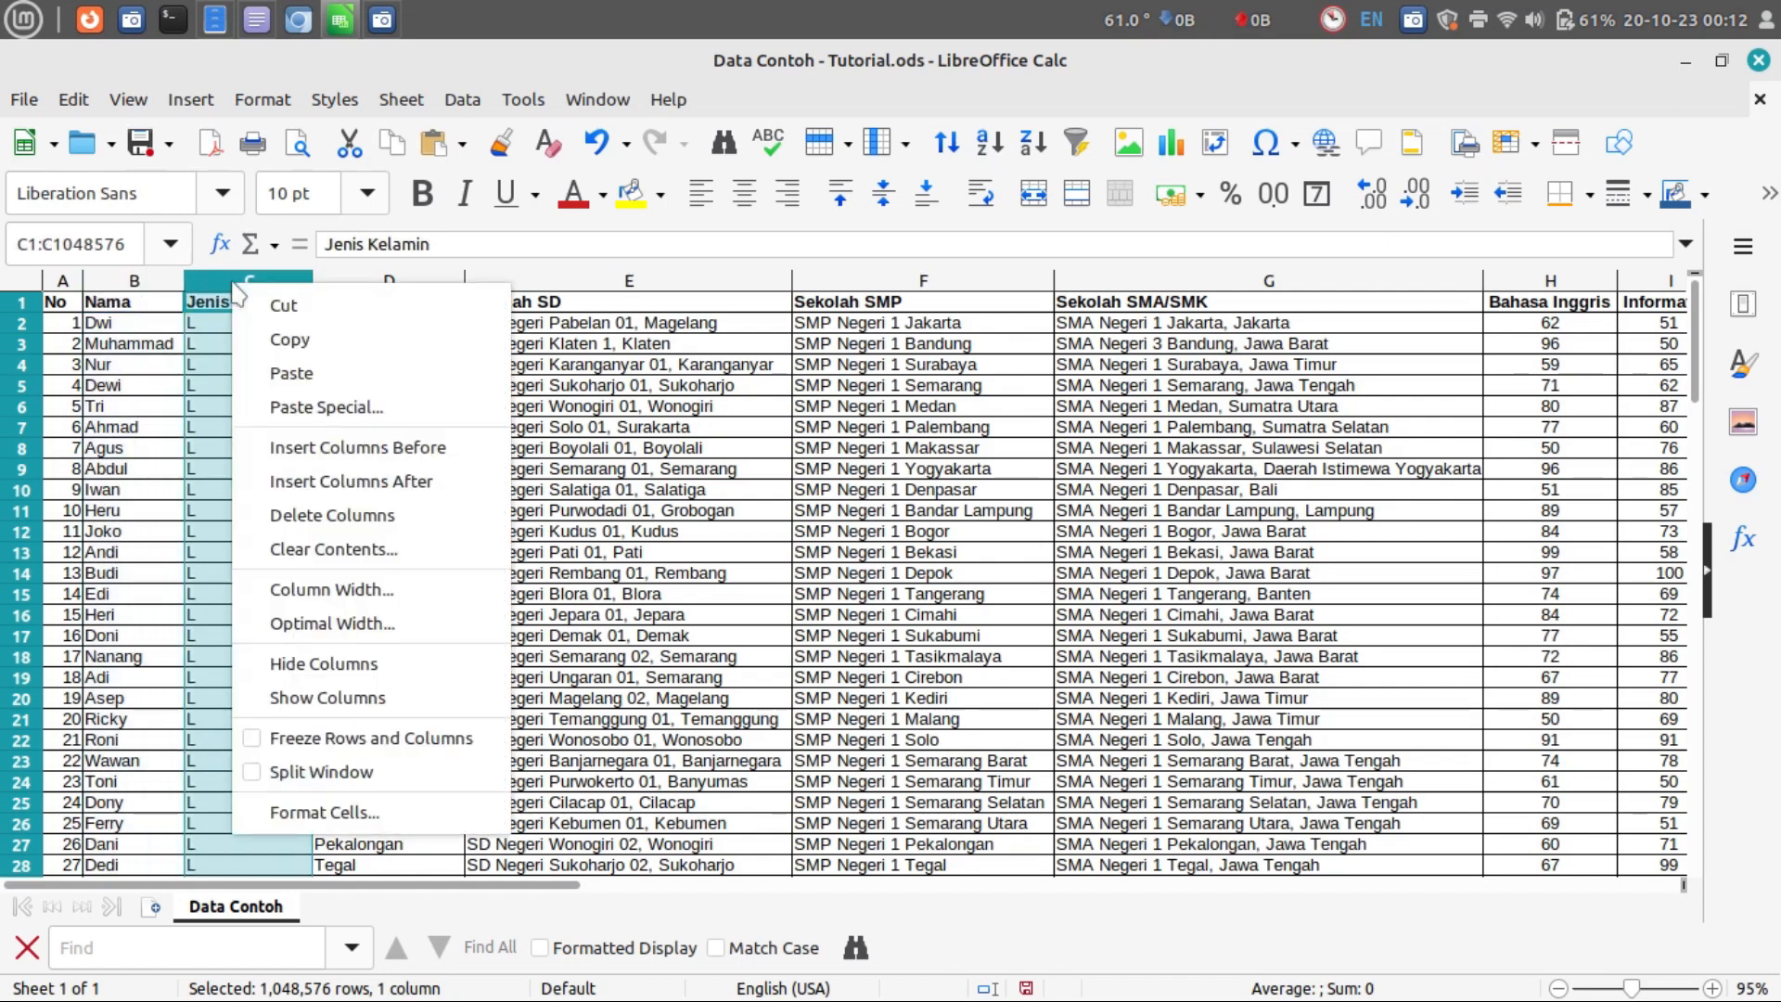
{"action": "left_click", "coordinate": [299, 448]}
{"action": "left_click", "coordinate": [295, 426]}
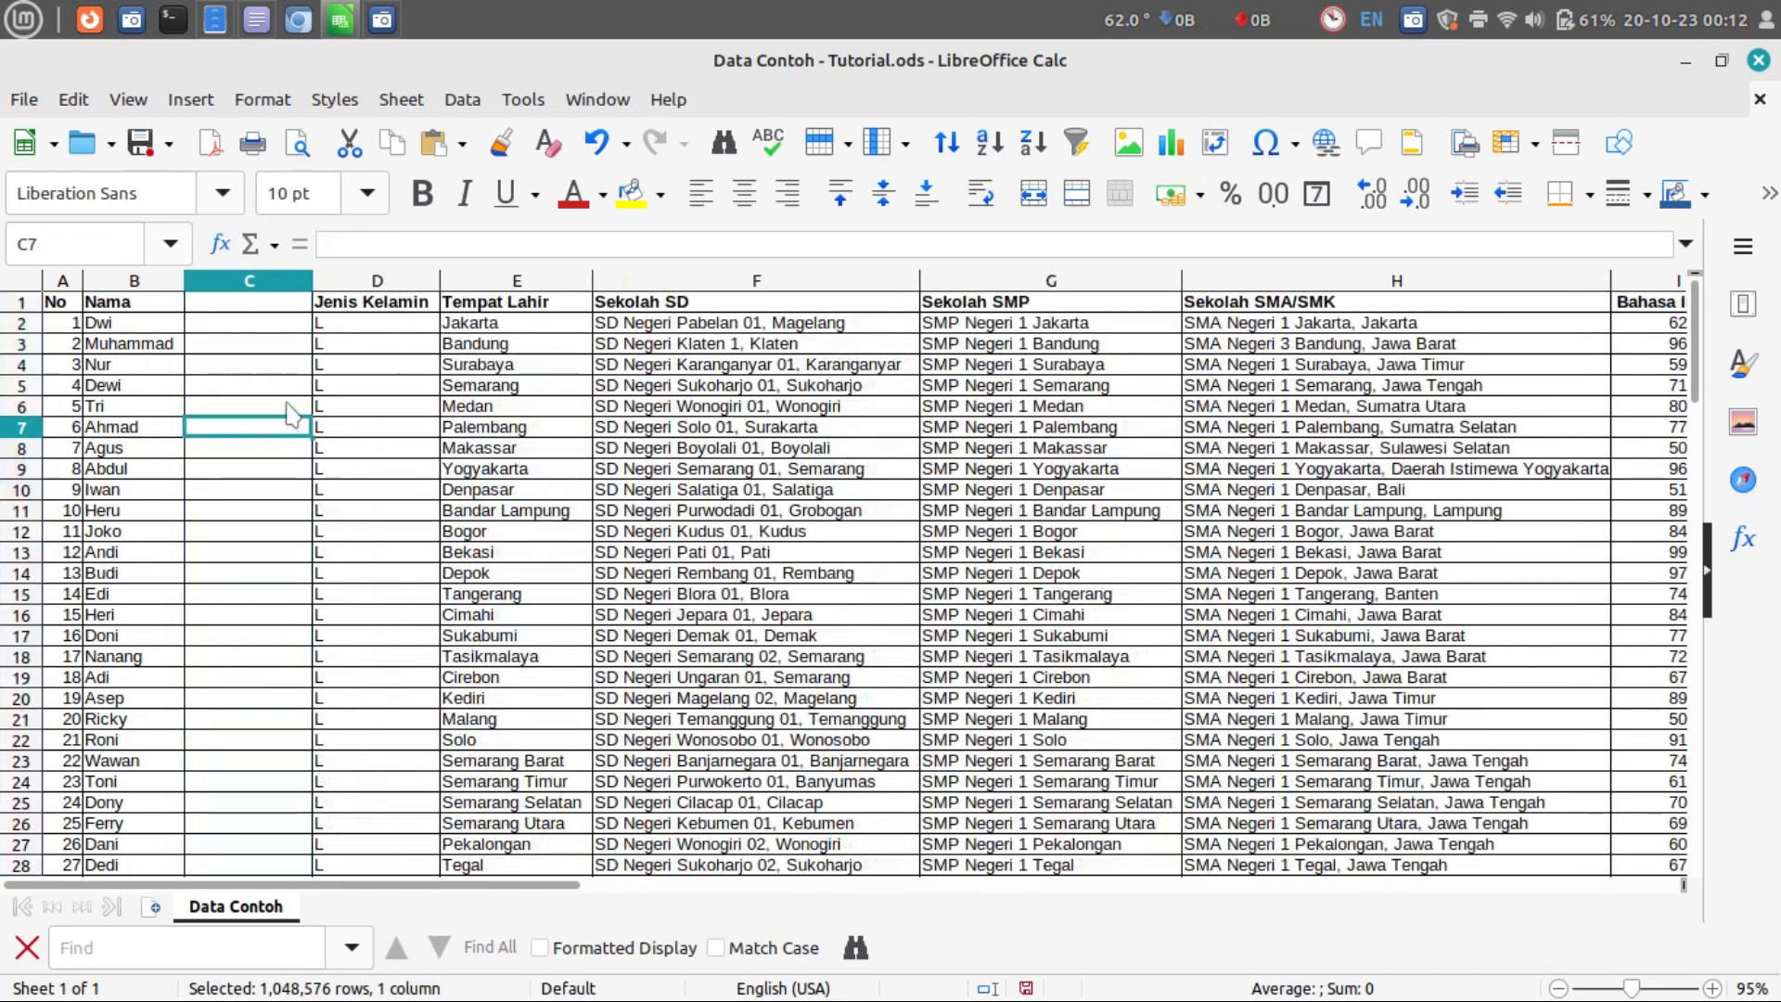
Step: Enter the heading NISN in cell C1 of the new blank column
{"action": "left_click", "coordinate": [275, 325]}
{"action": "left_click", "coordinate": [264, 304]}
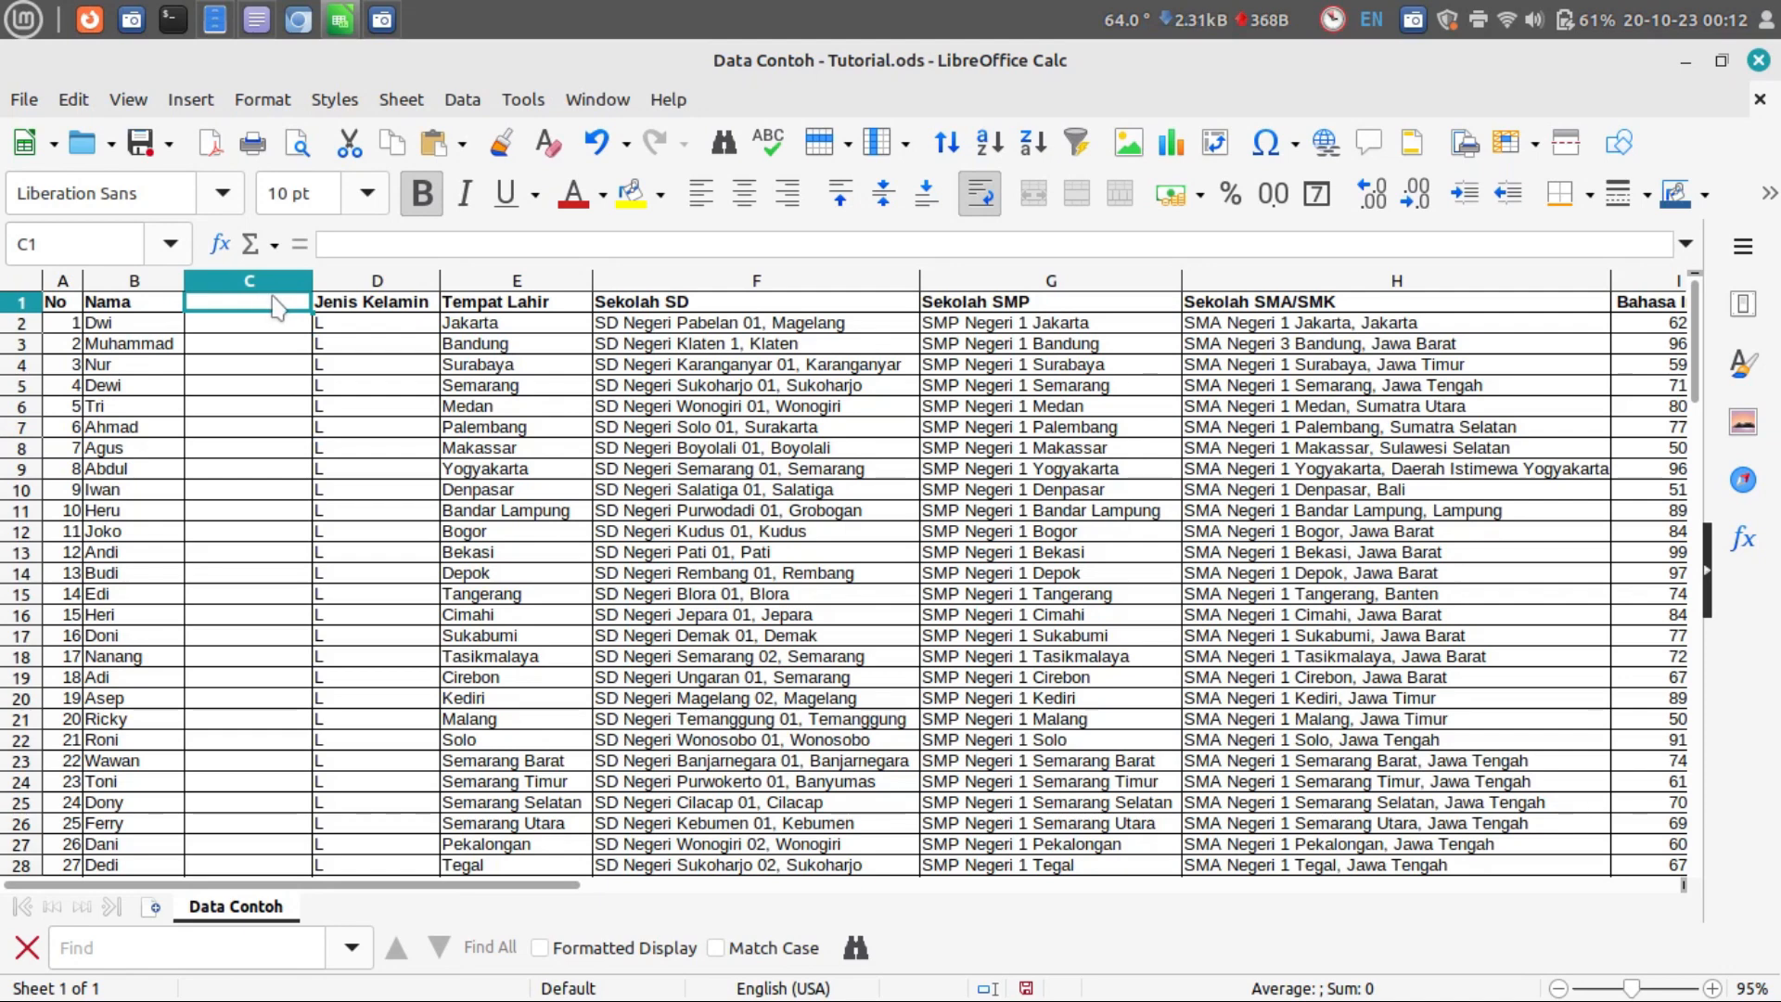
{"action": "type", "text": "NISN"}
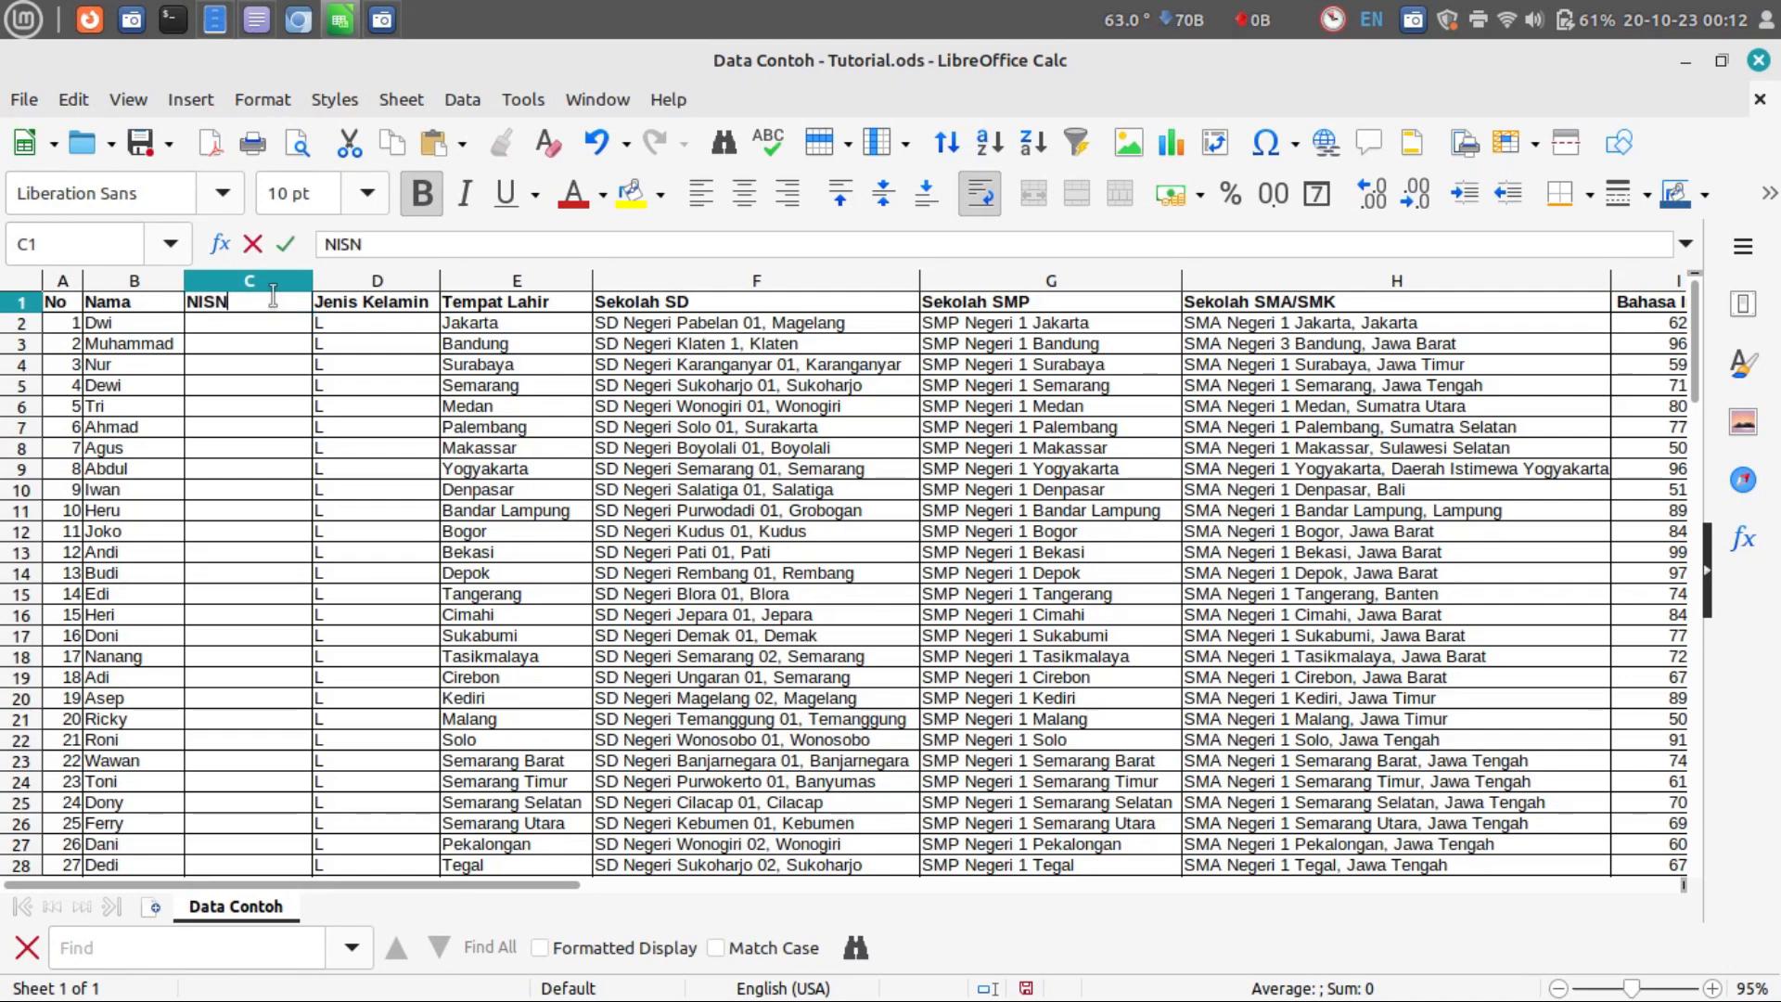
{"action": "key", "text": "Return"}
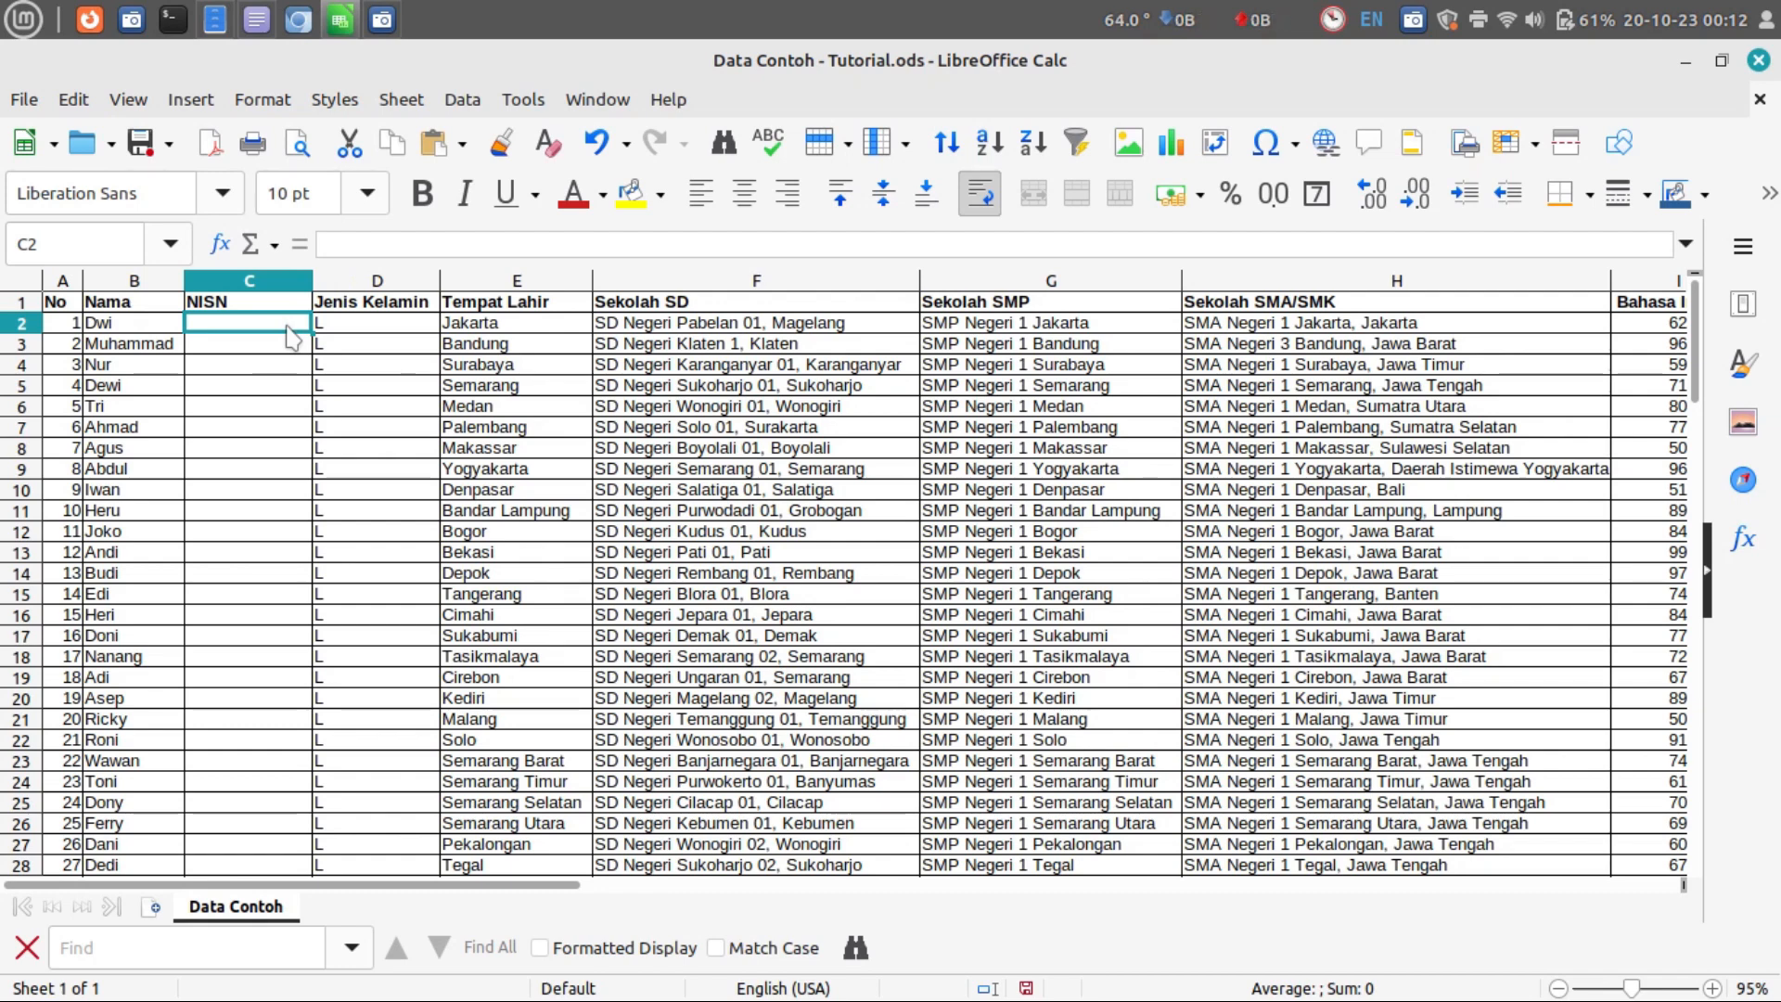
Step: Enter a sample seven-digit NISN with two leading zeros in cell C2, without changing the cell format
{"action": "type", "text": "00123"}
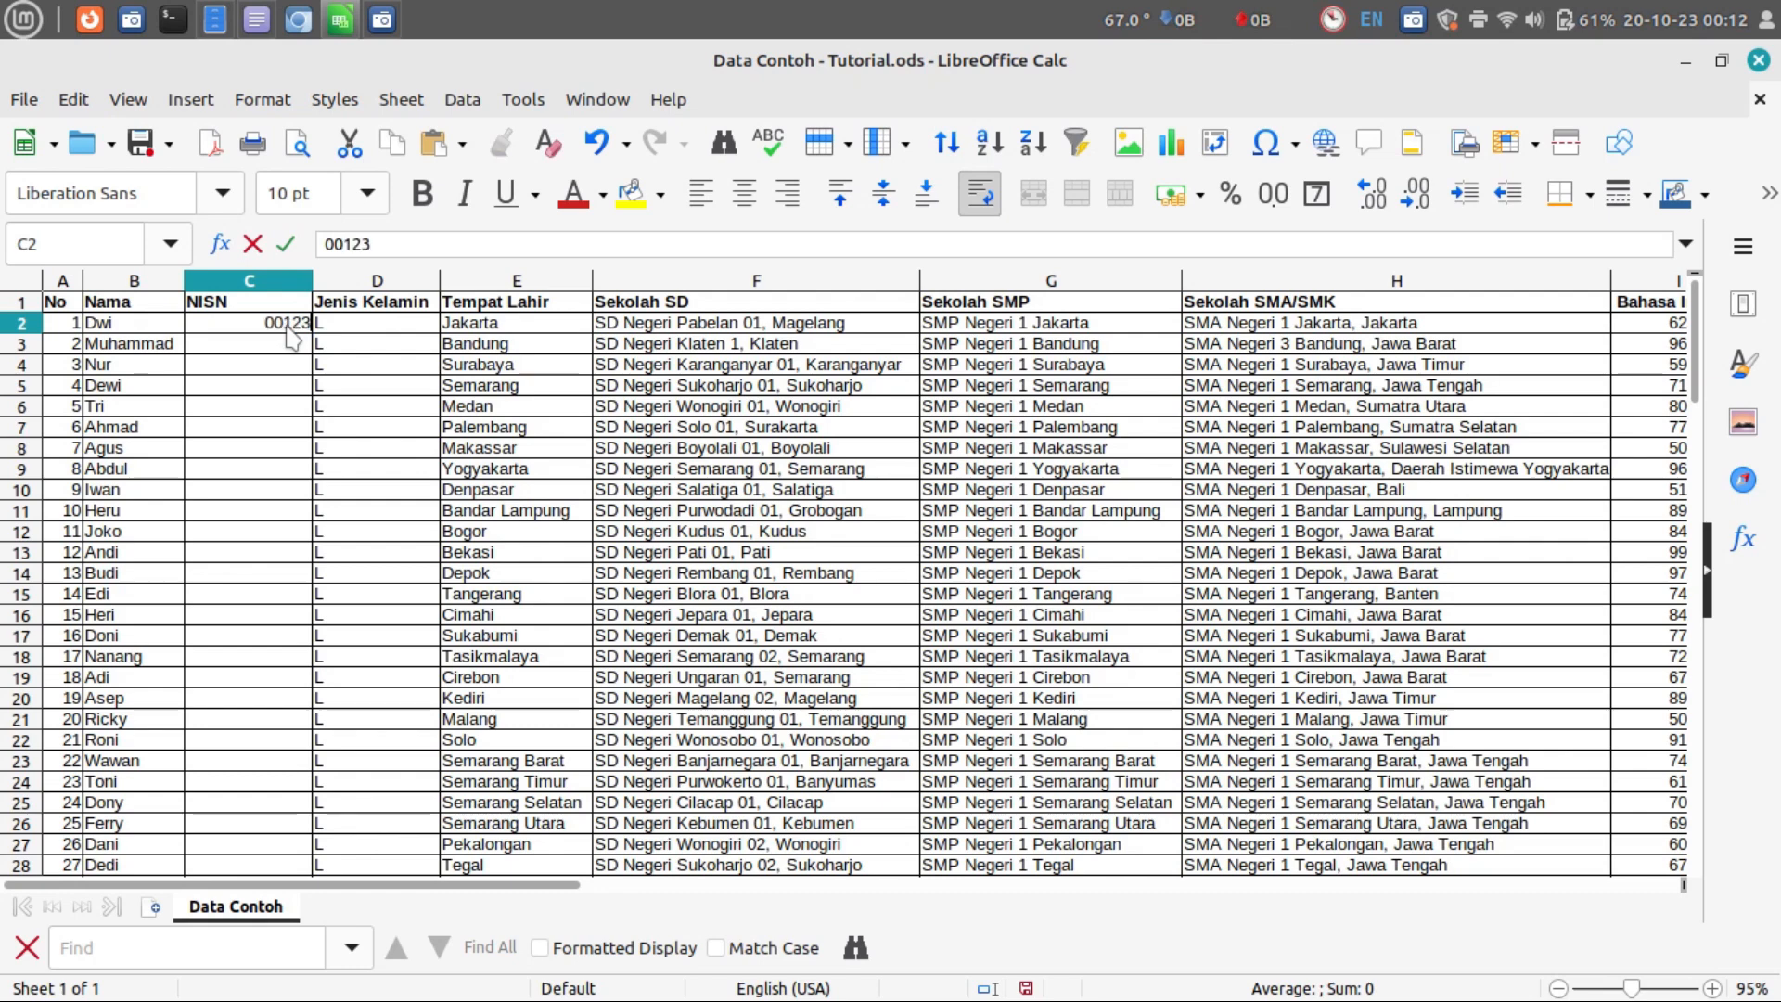
{"action": "type", "text": "45"}
{"action": "key", "text": "Return"}
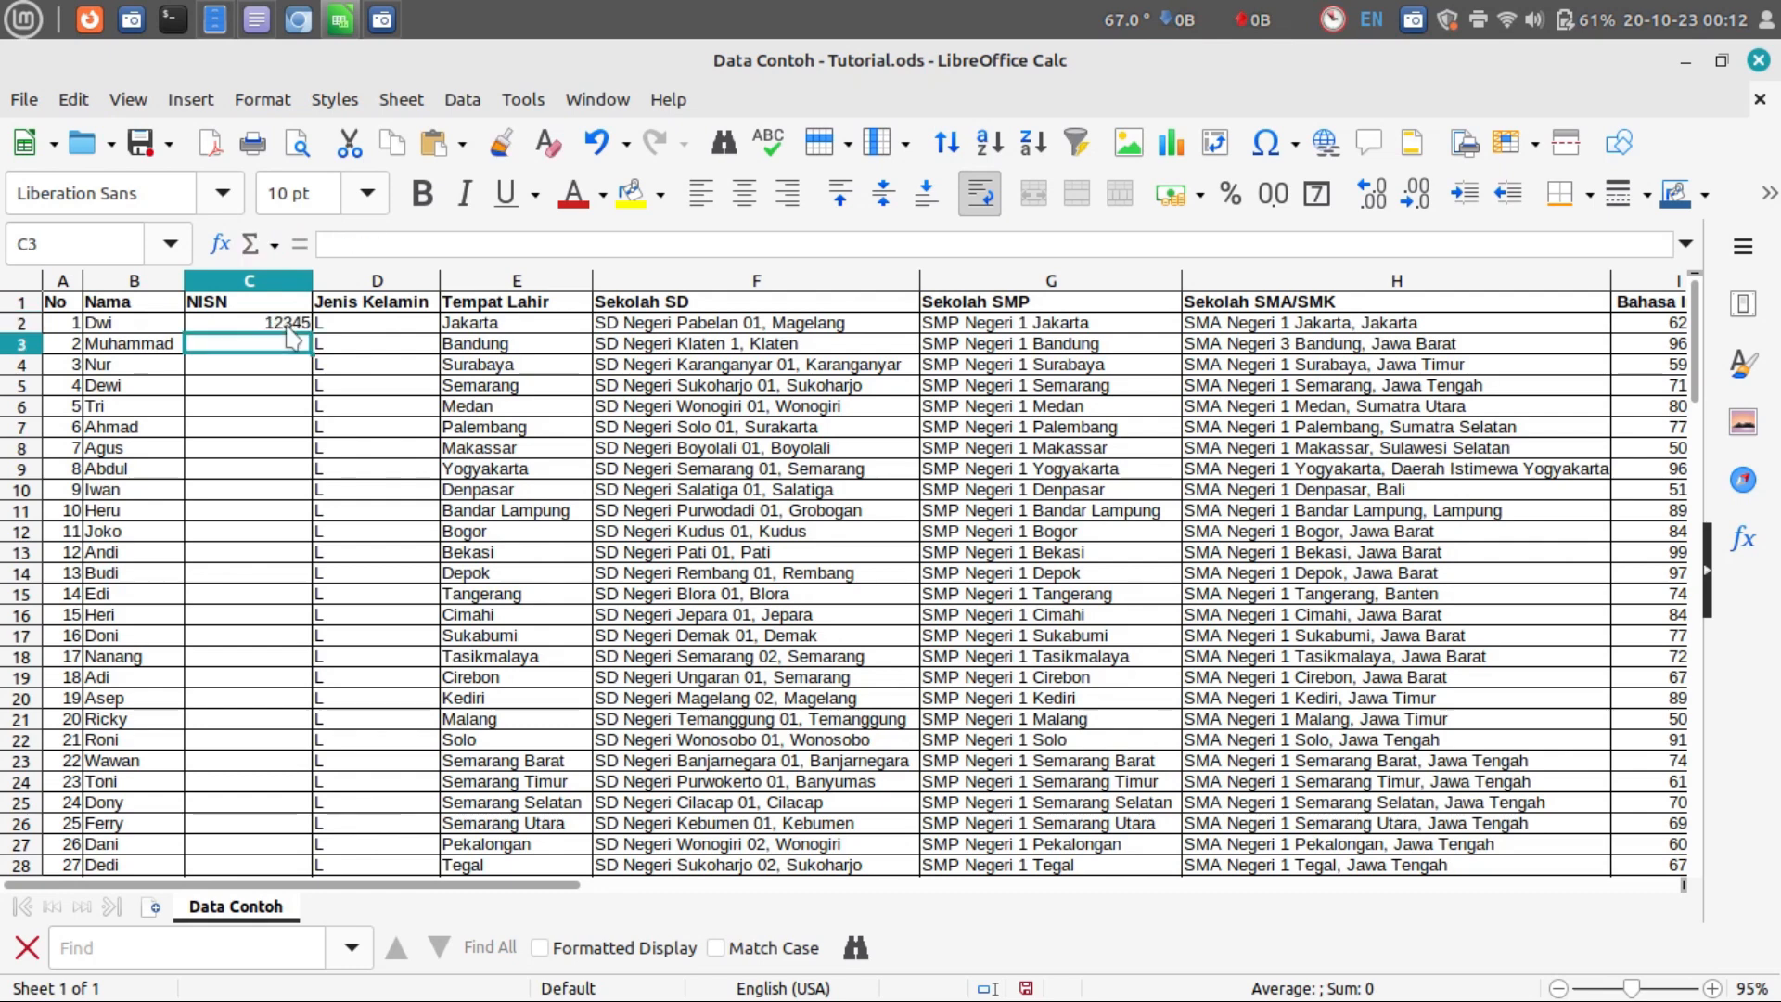
Step: Insert "0." in front of the number in cell C2
{"action": "left_click", "coordinate": [287, 328]}
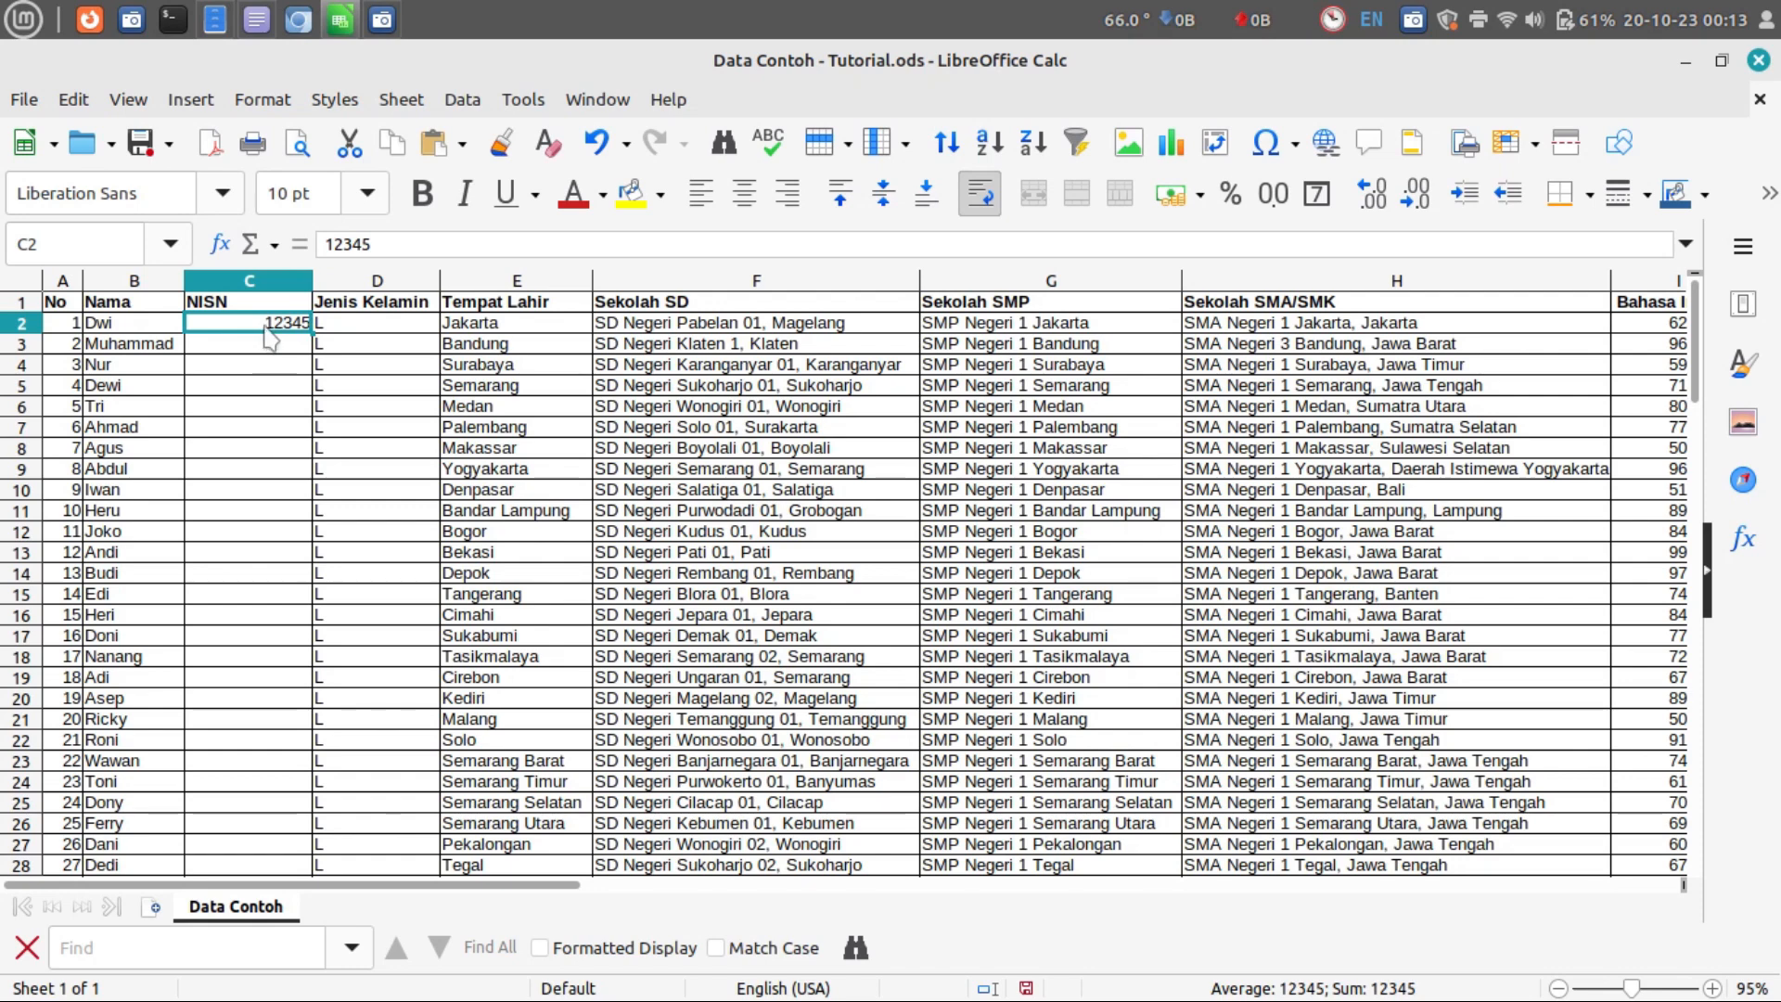
{"action": "left_click", "coordinate": [325, 244]}
{"action": "type", "text": "0."}
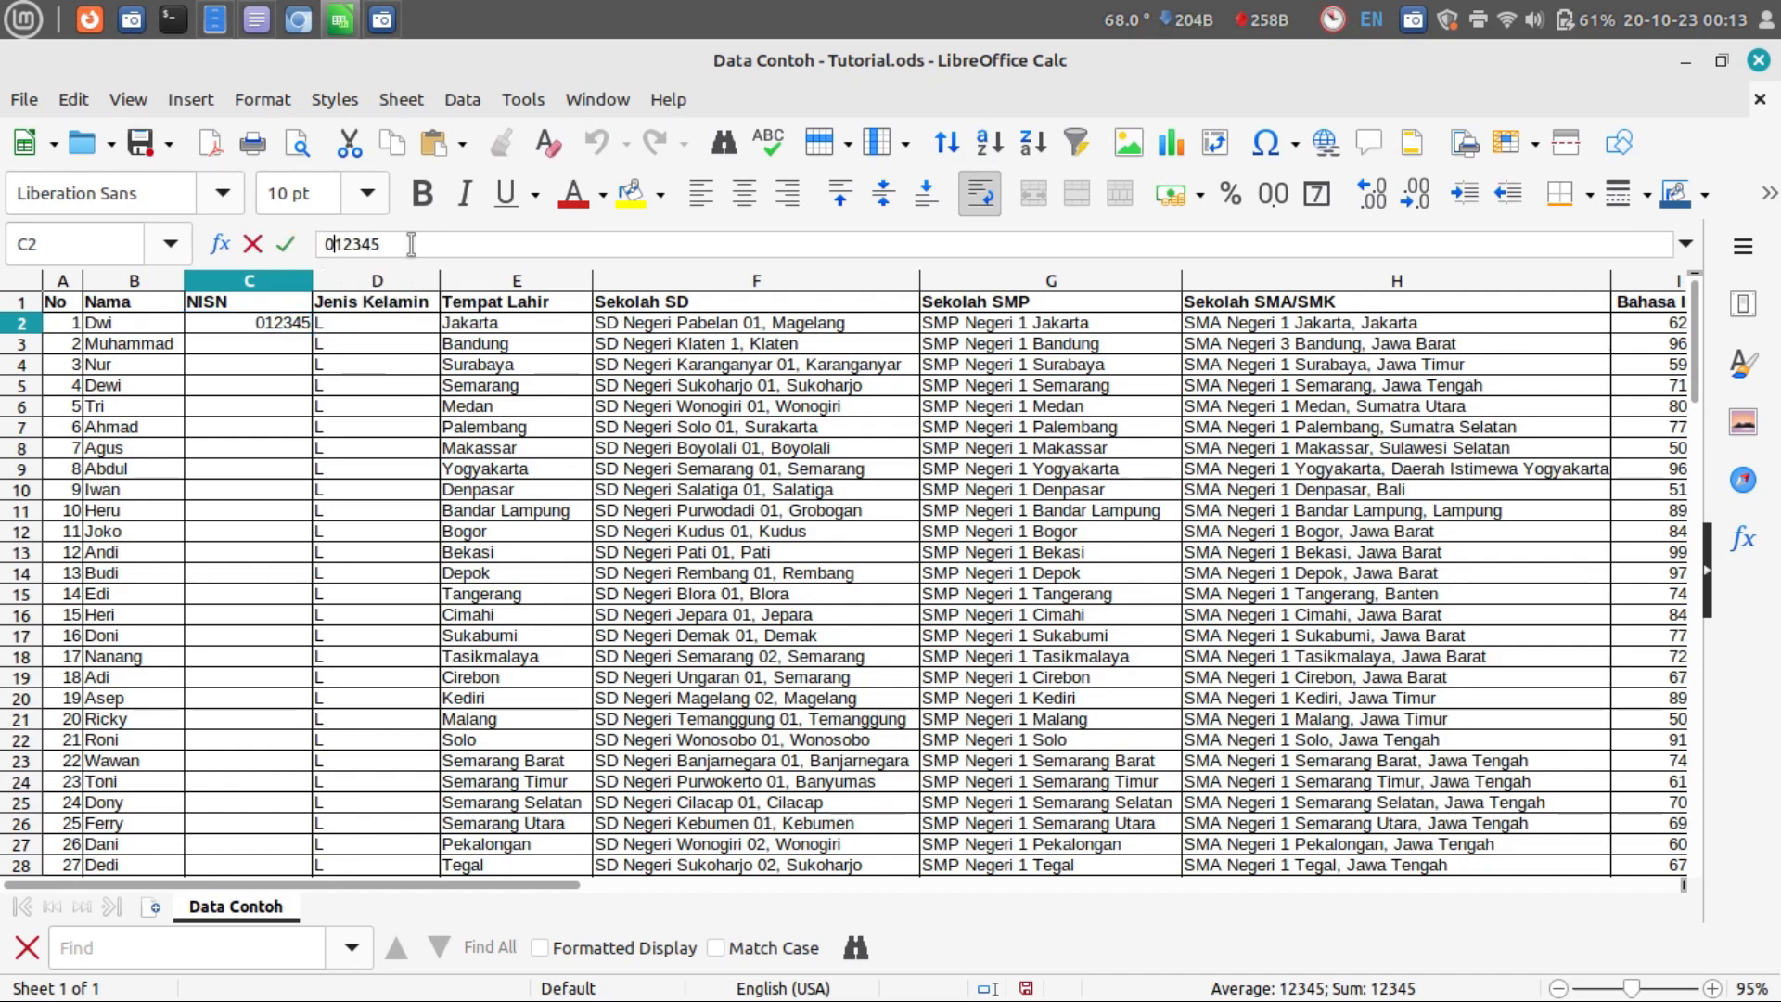
{"action": "key", "text": "Return"}
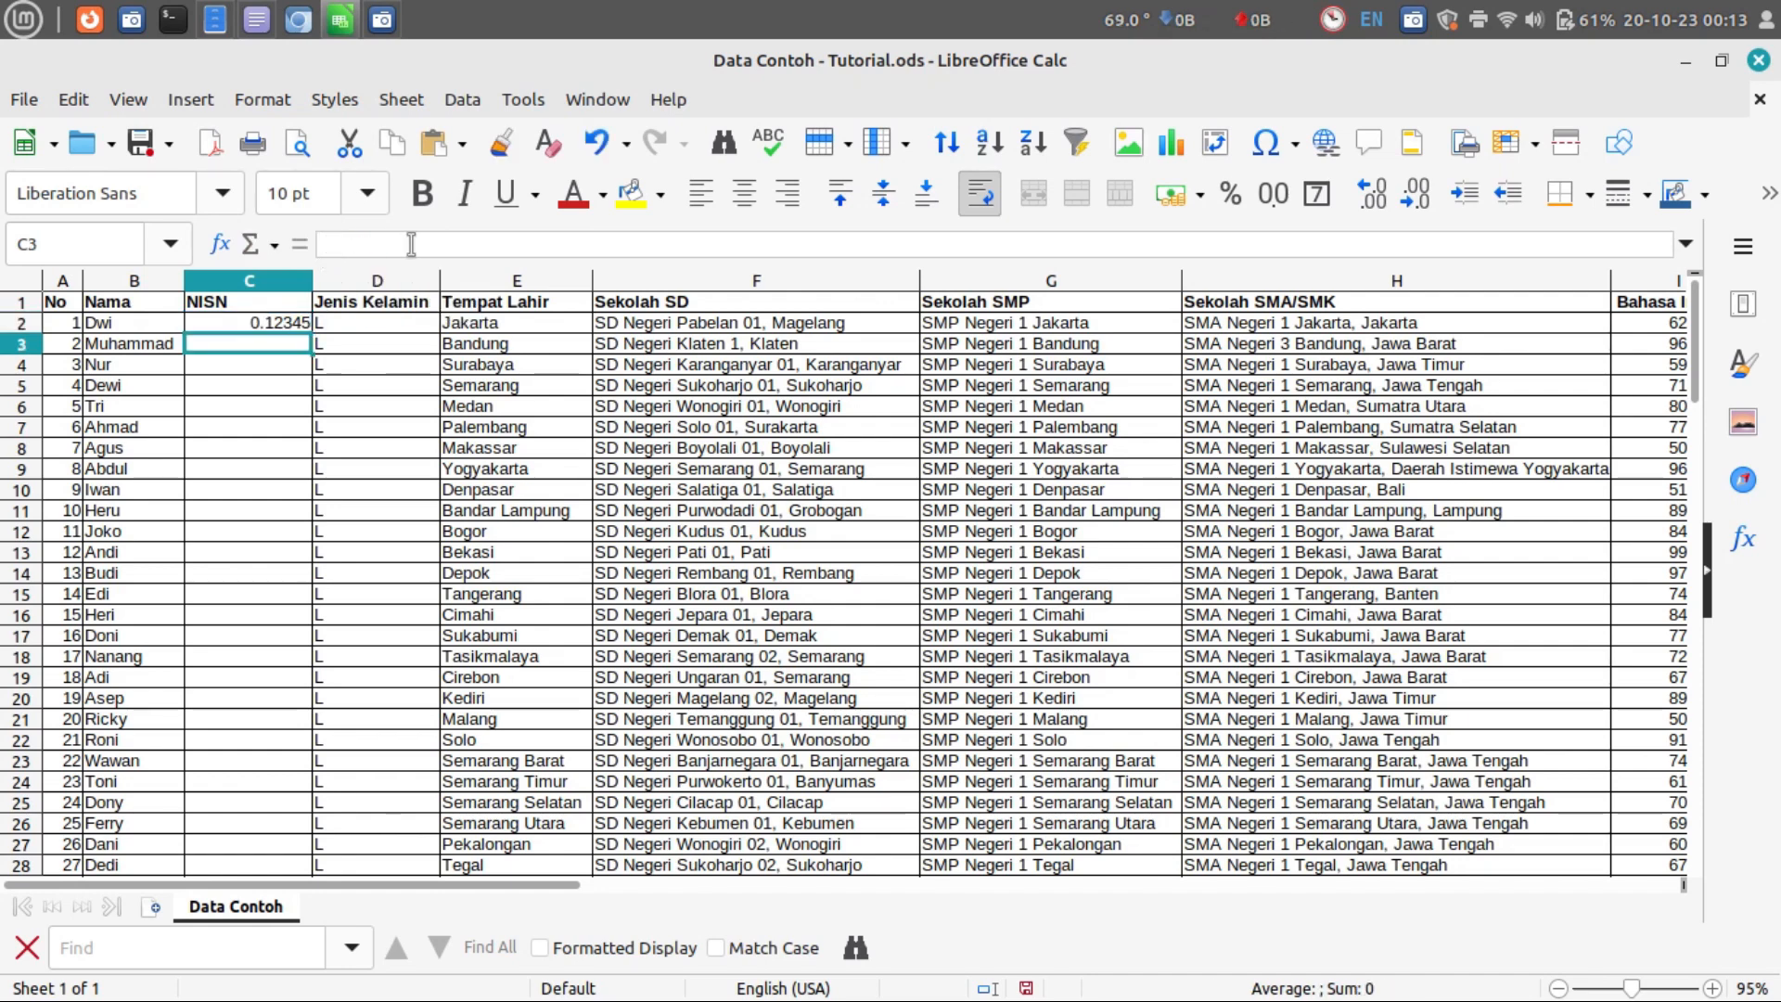
Step: Clear cell C2 and enter a sample NISN made of several leading zeros followed by one final digit
{"action": "left_click", "coordinate": [283, 329]}
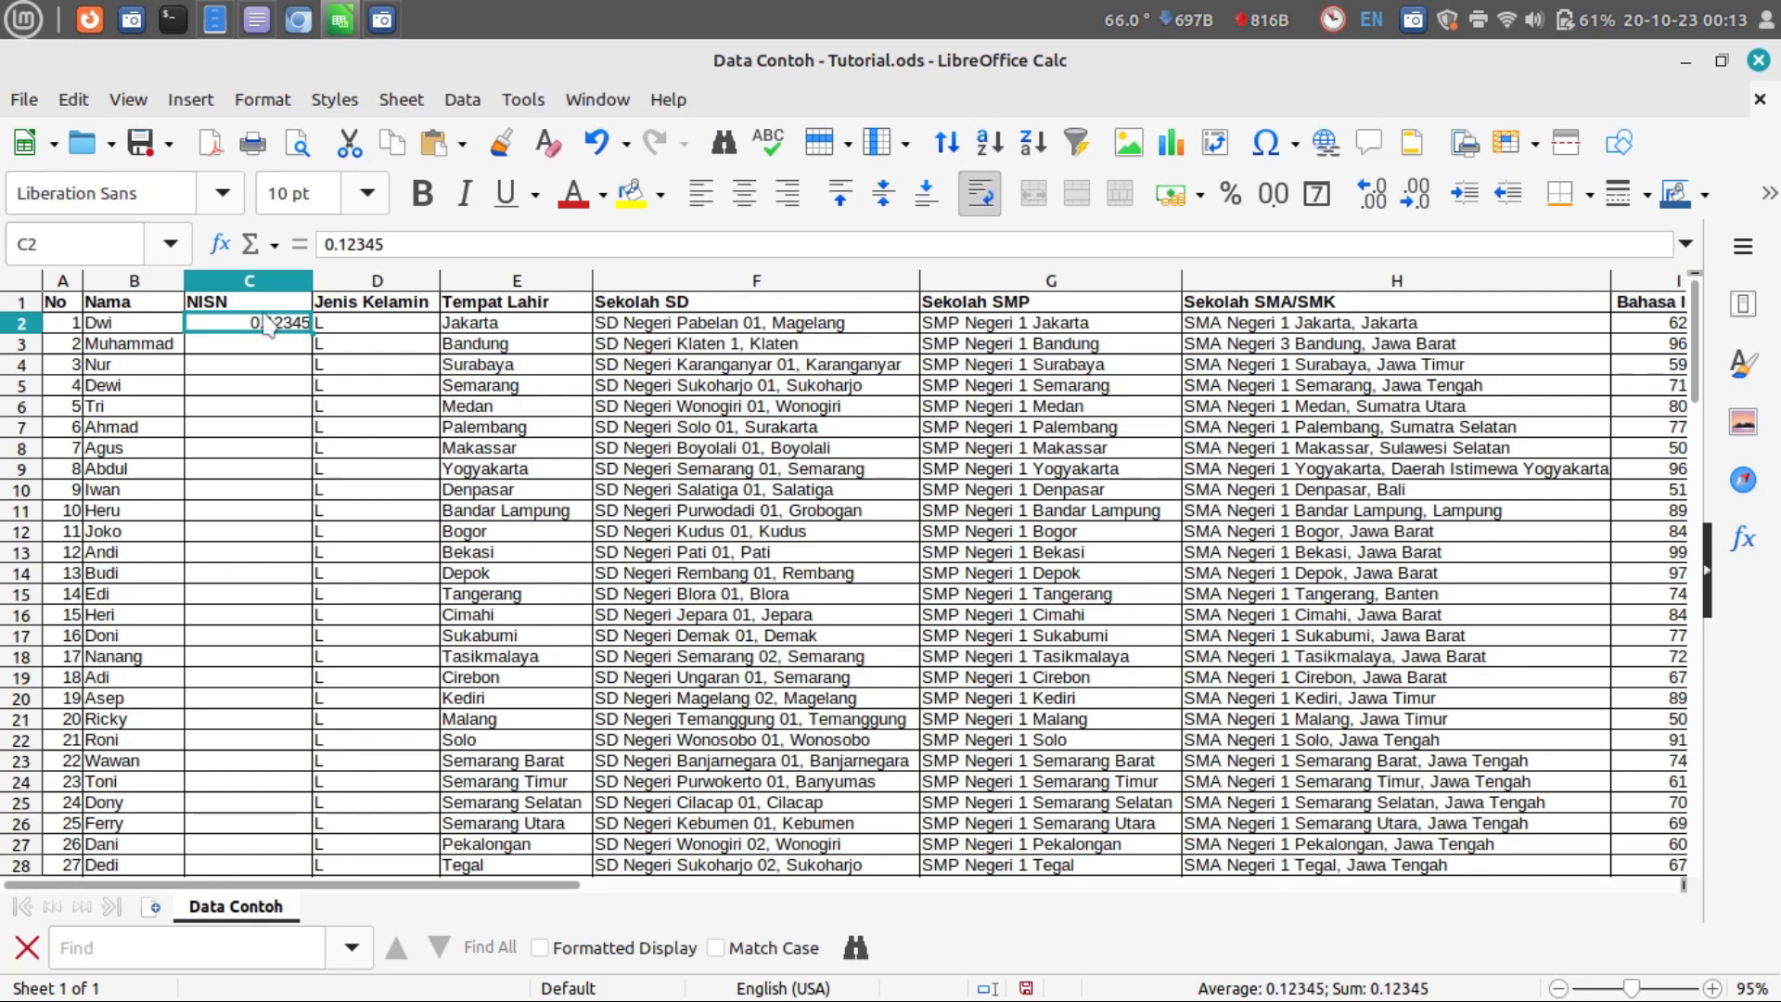
{"action": "key", "text": "Delete"}
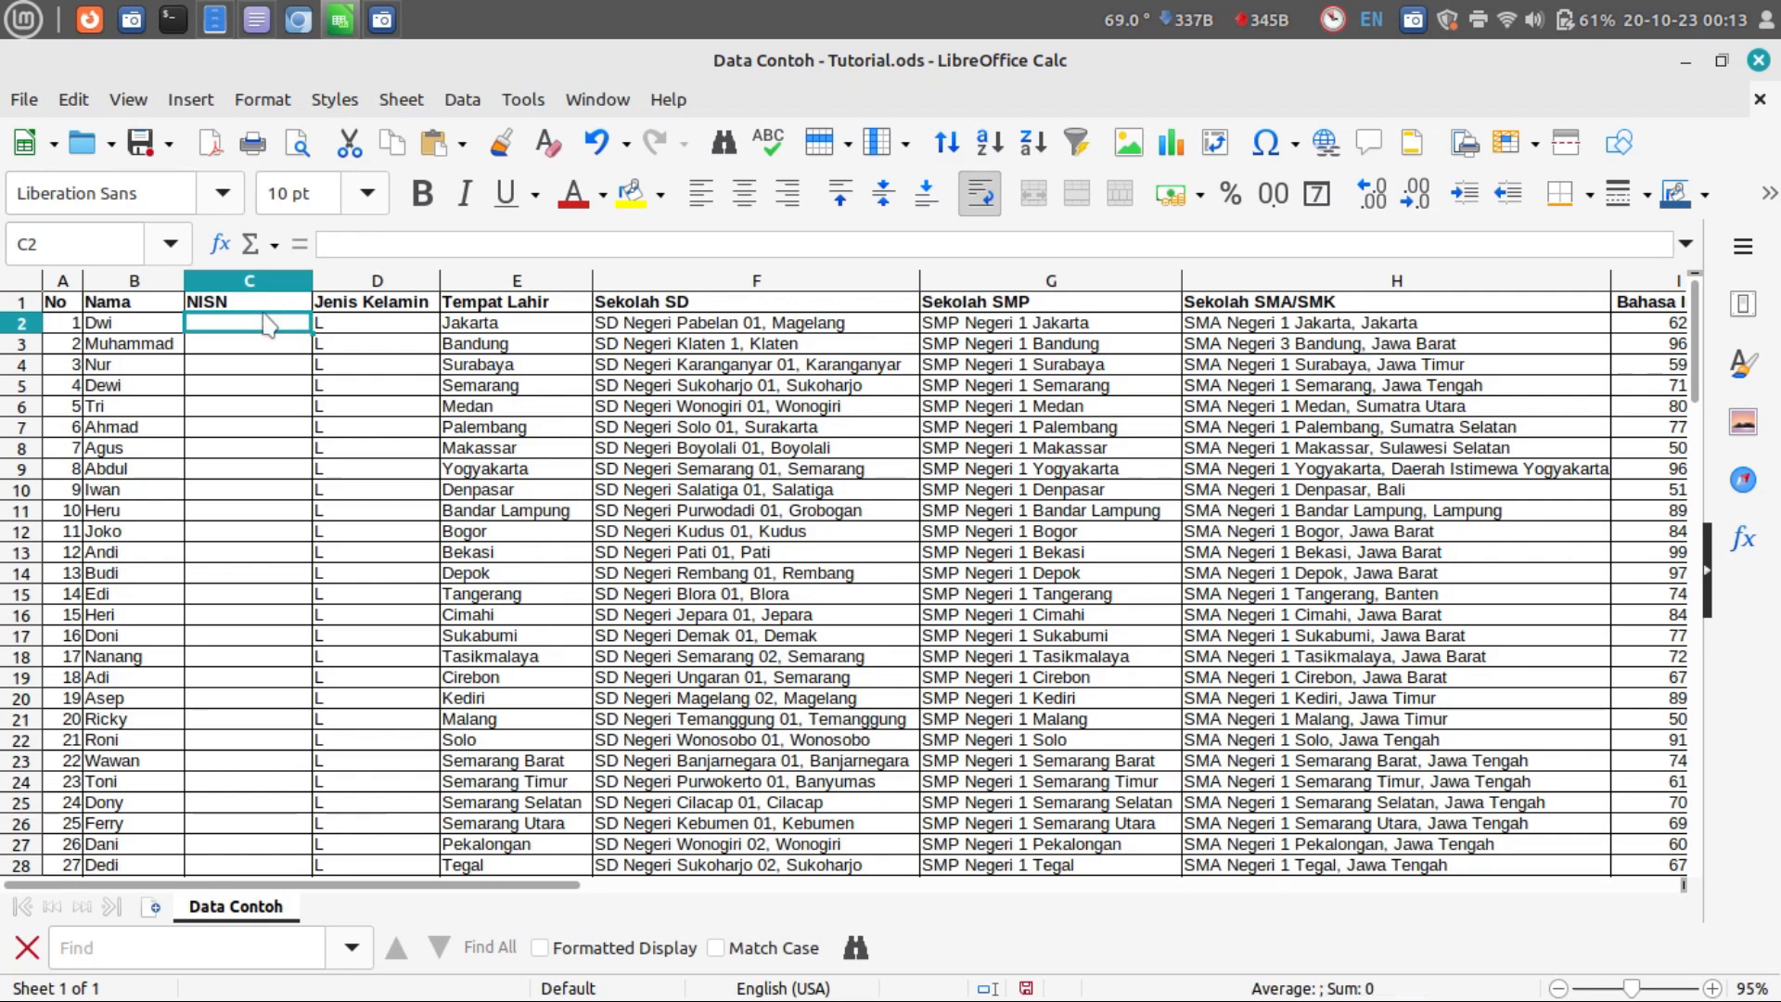
{"action": "type", "text": "000"}
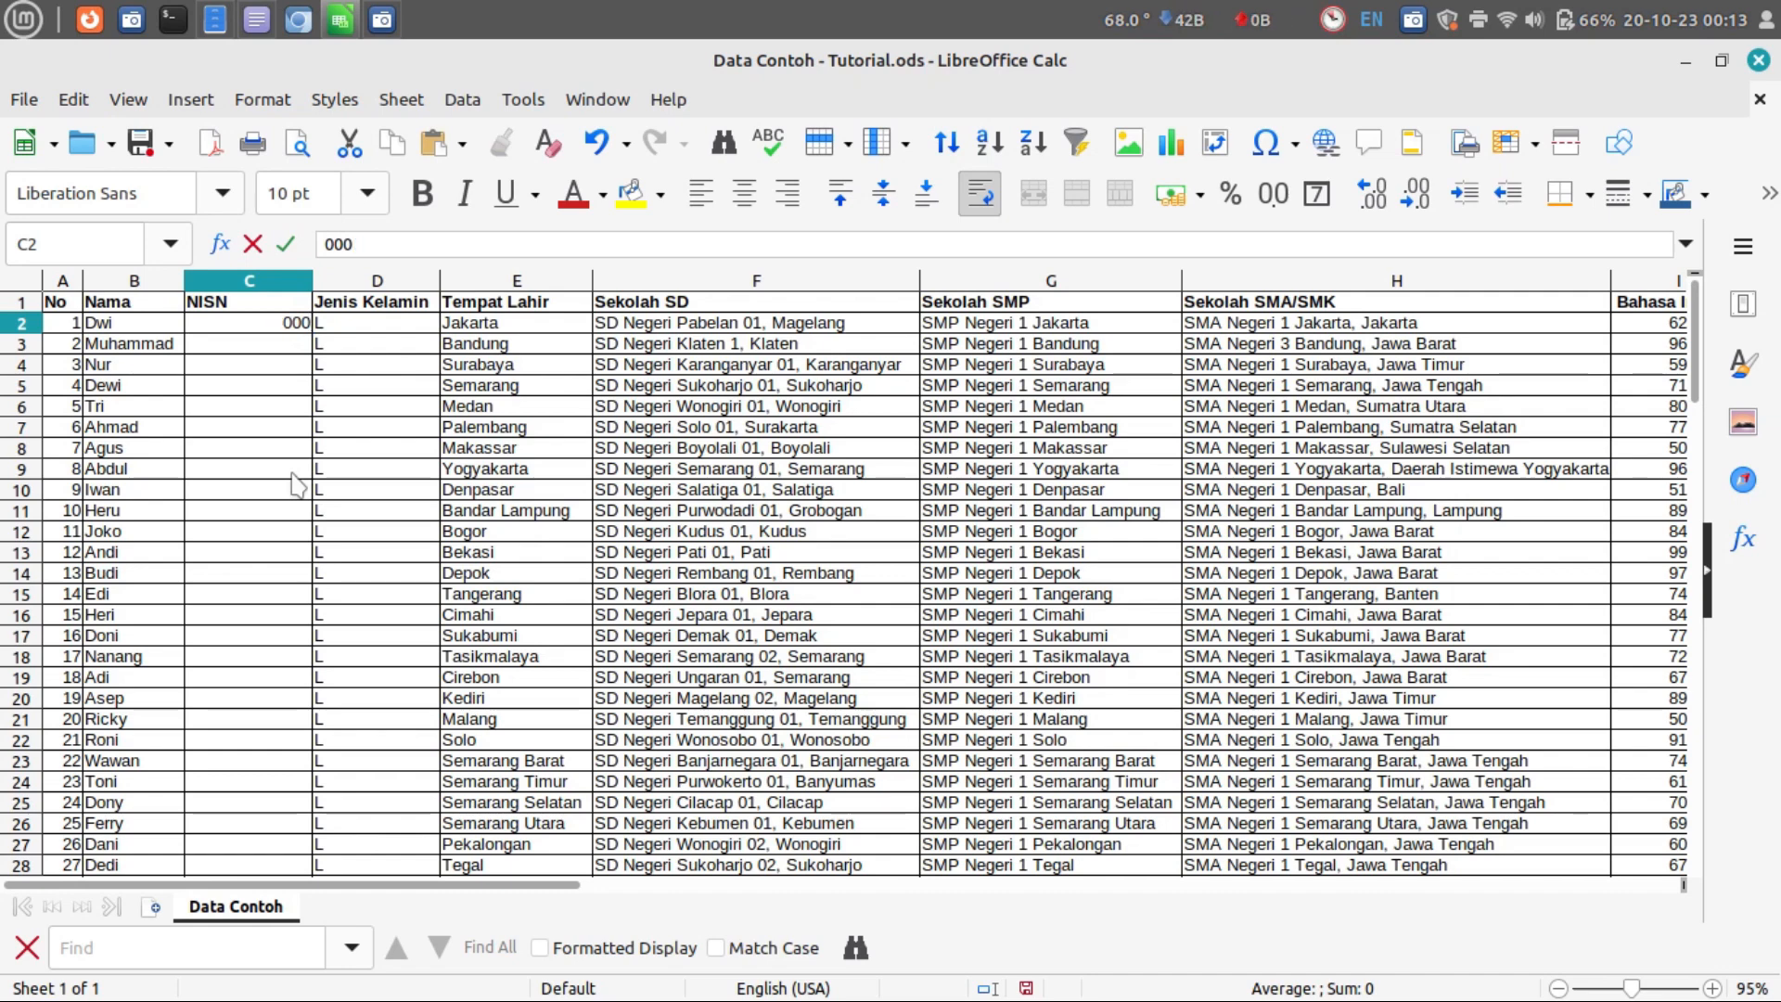
{"action": "type", "text": "08'"}
{"action": "key", "text": "Return"}
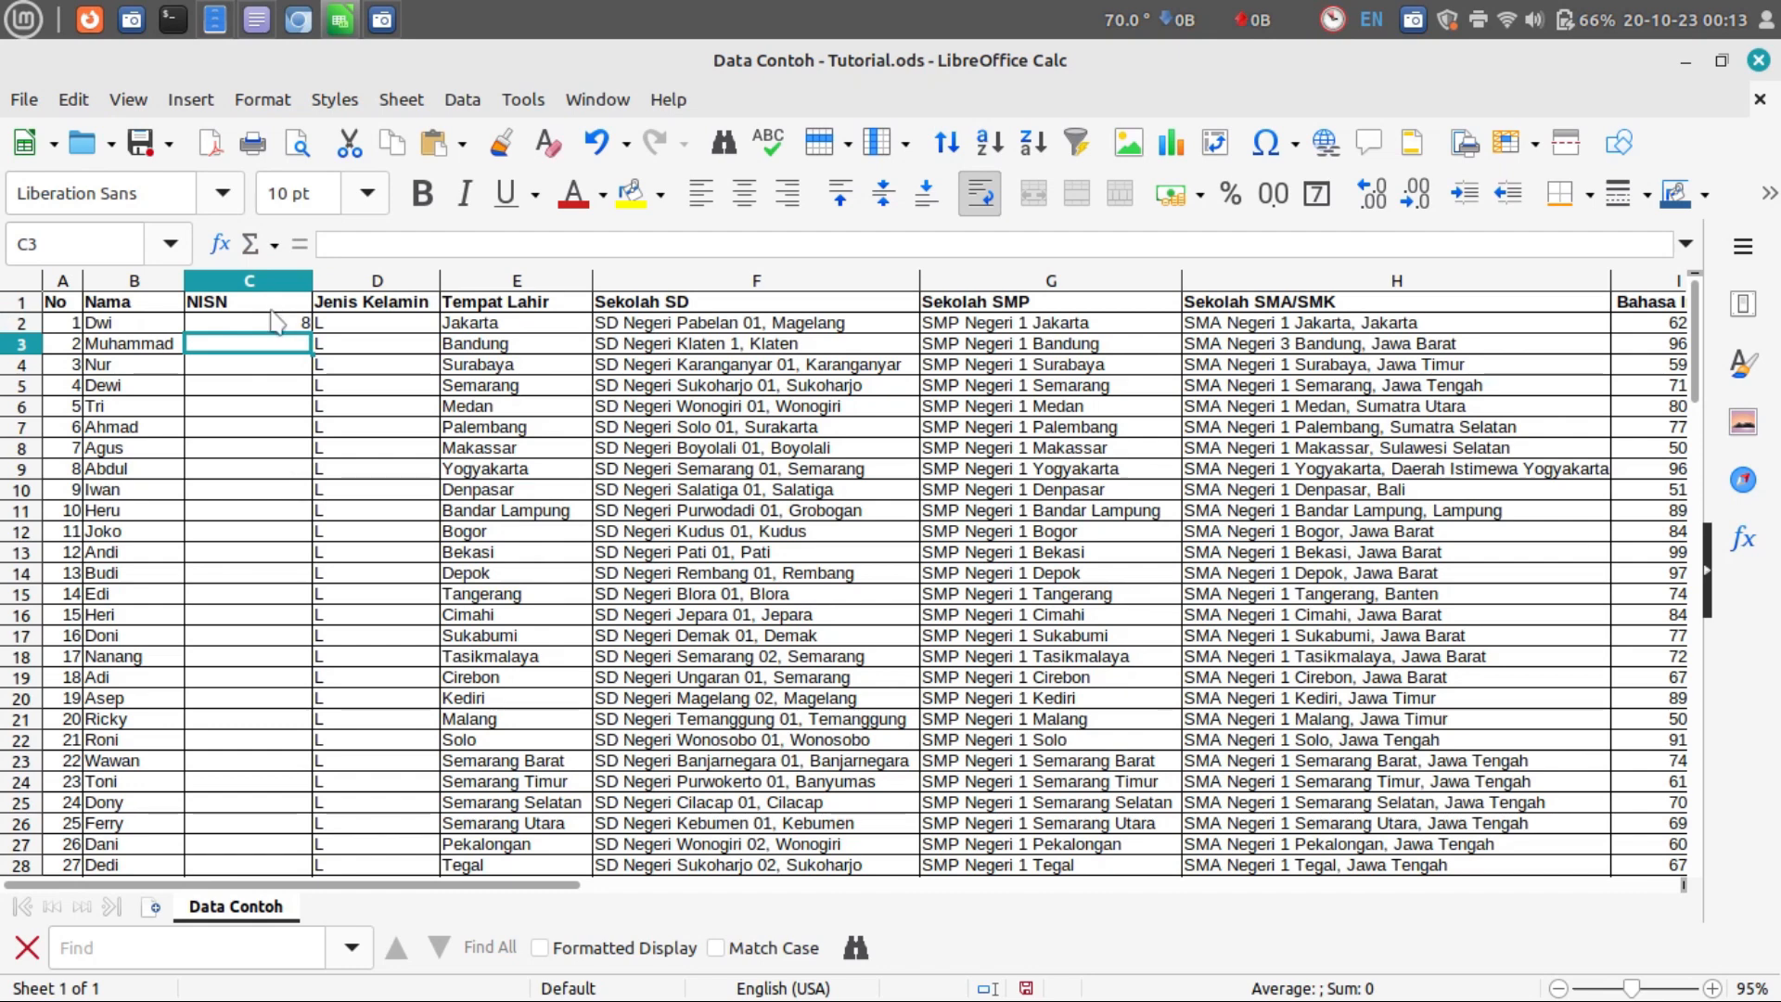
Step: Format the entire NISN column with the Text number category (format code @)
{"action": "left_click", "coordinate": [269, 280]}
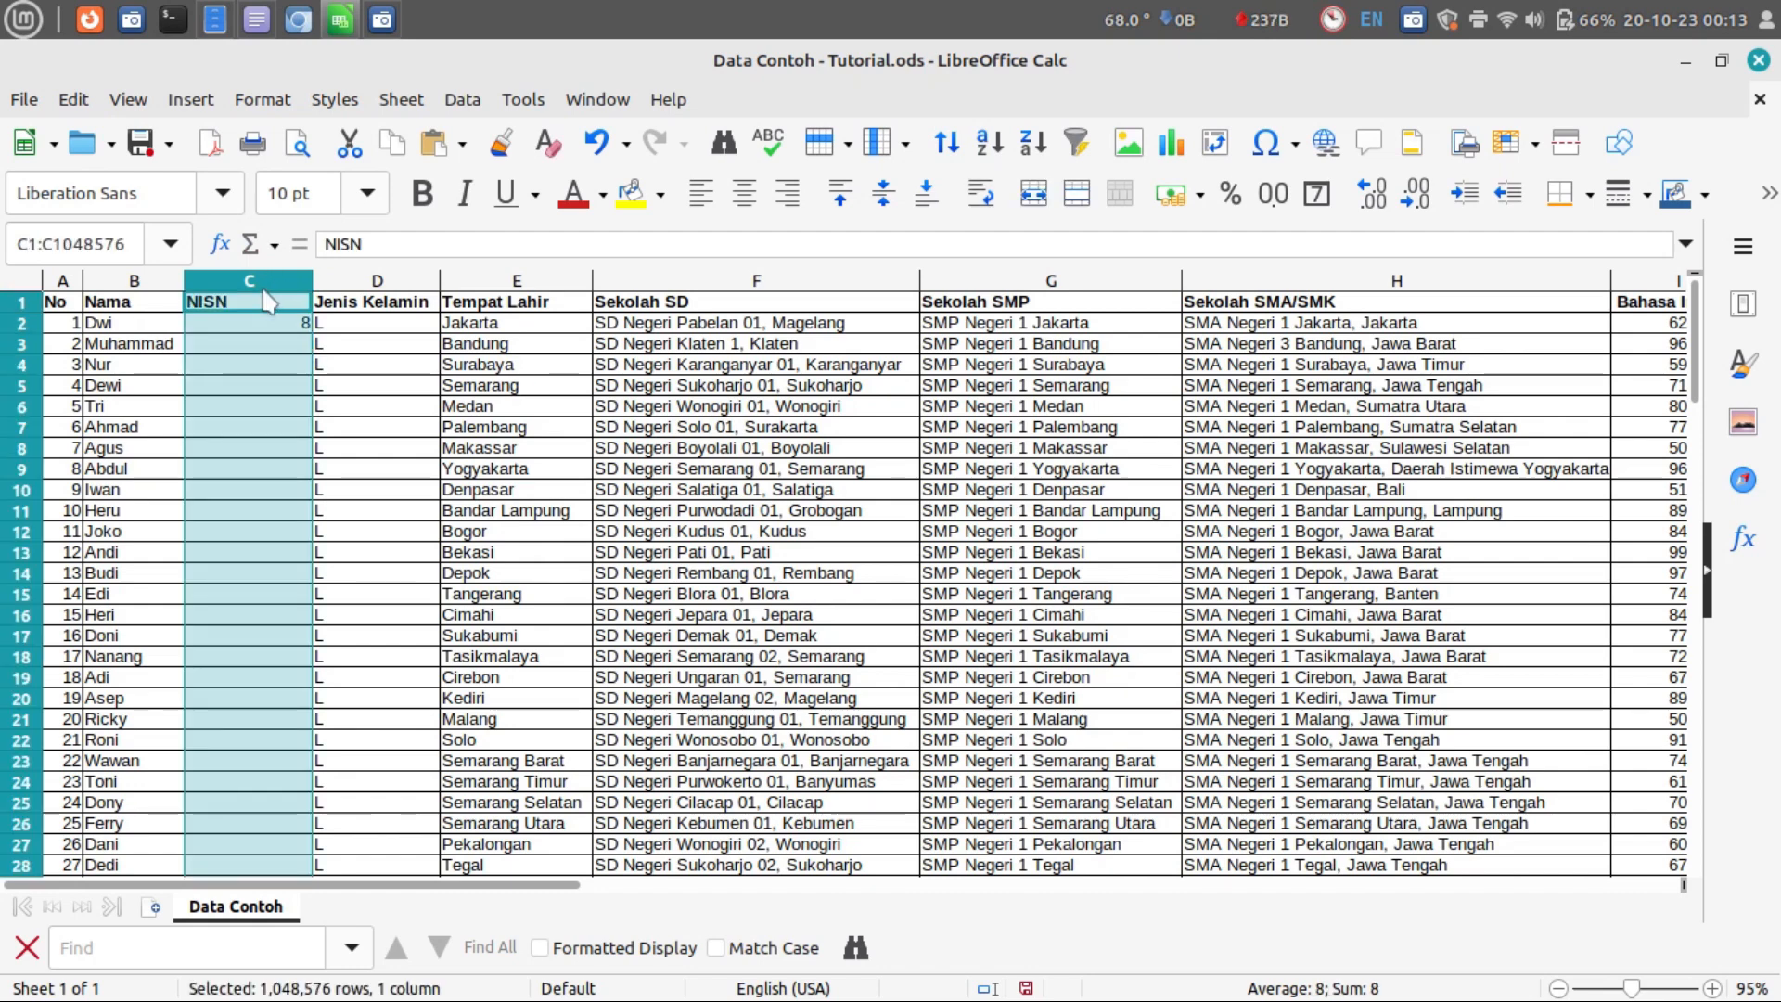
{"action": "right_click", "coordinate": [269, 302]}
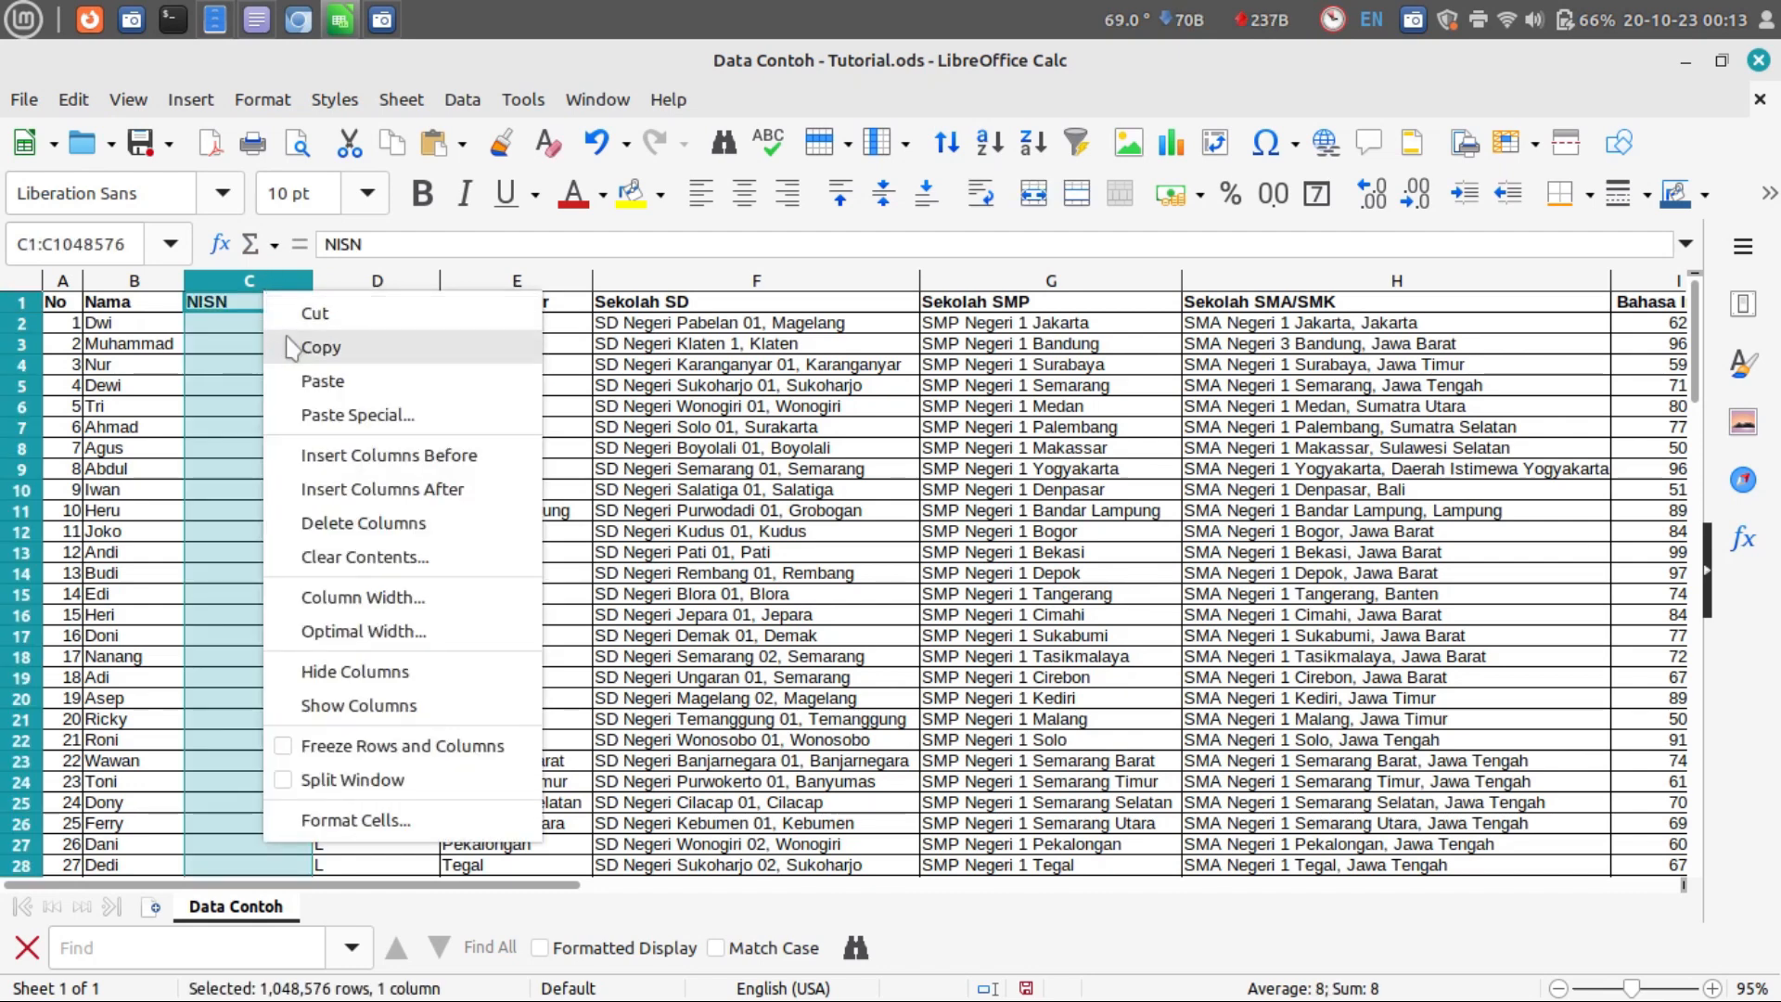
{"action": "left_click", "coordinate": [387, 821]}
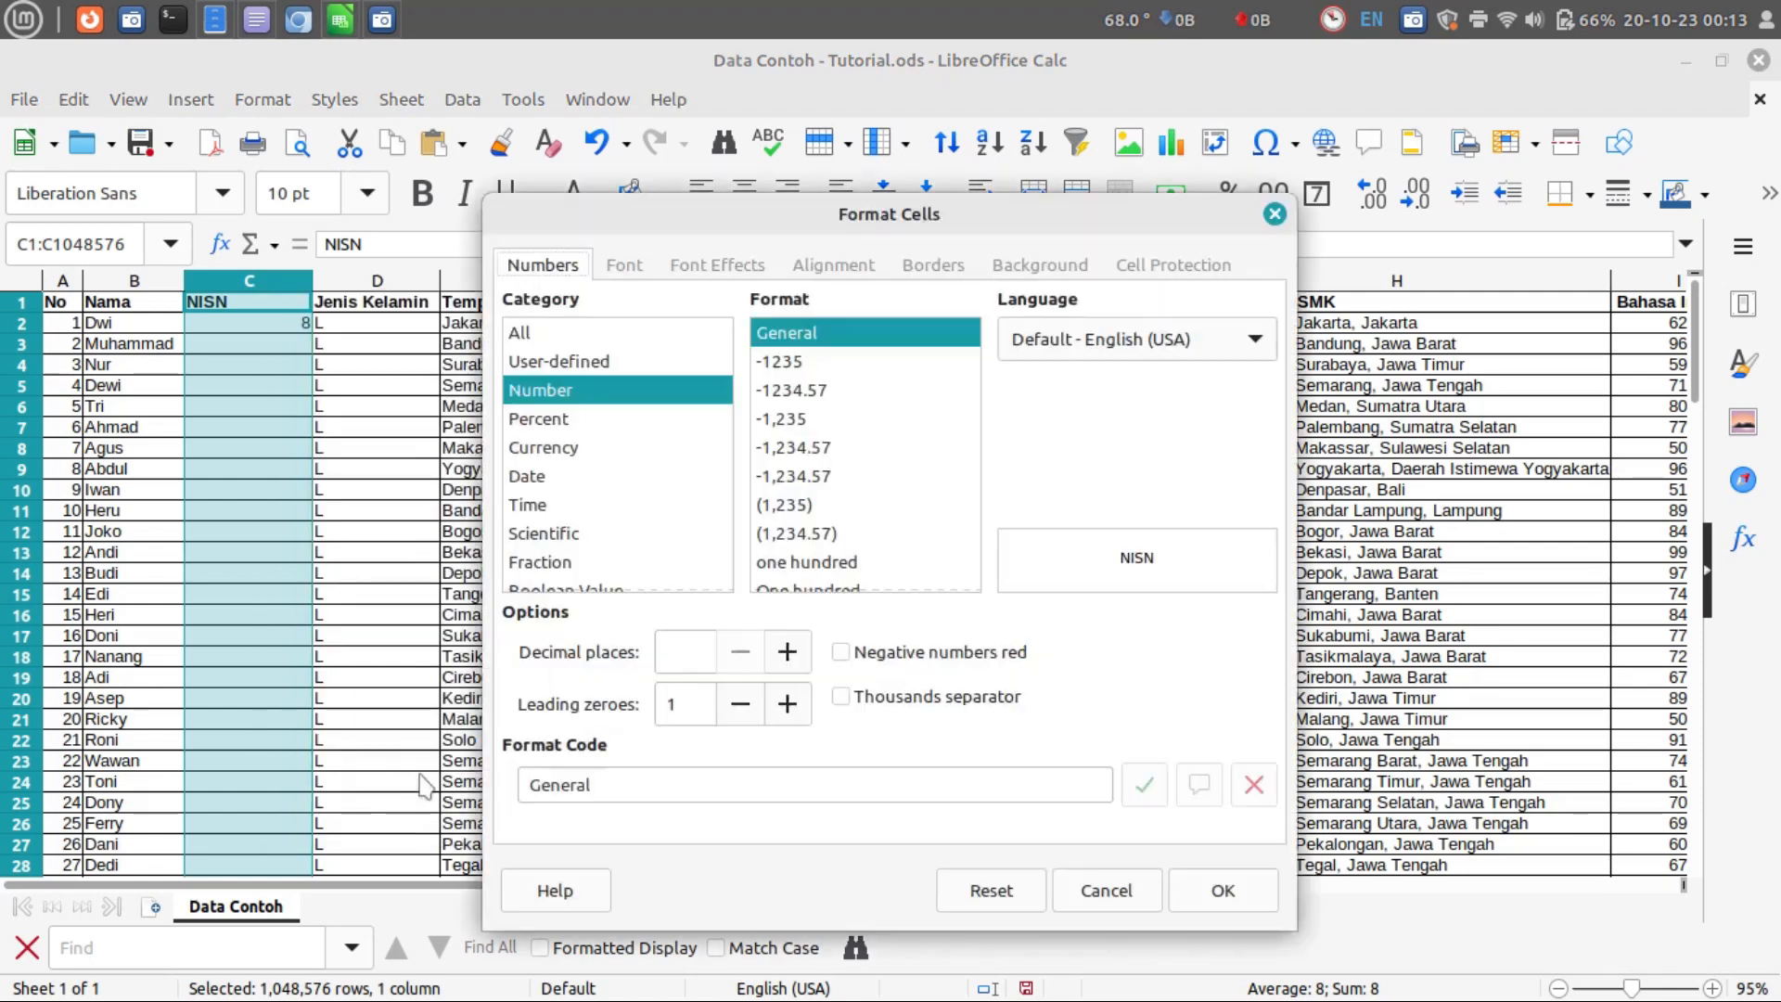
{"action": "scroll", "coordinate": [630, 405], "scroll_direction": "down", "scroll_amount": 1}
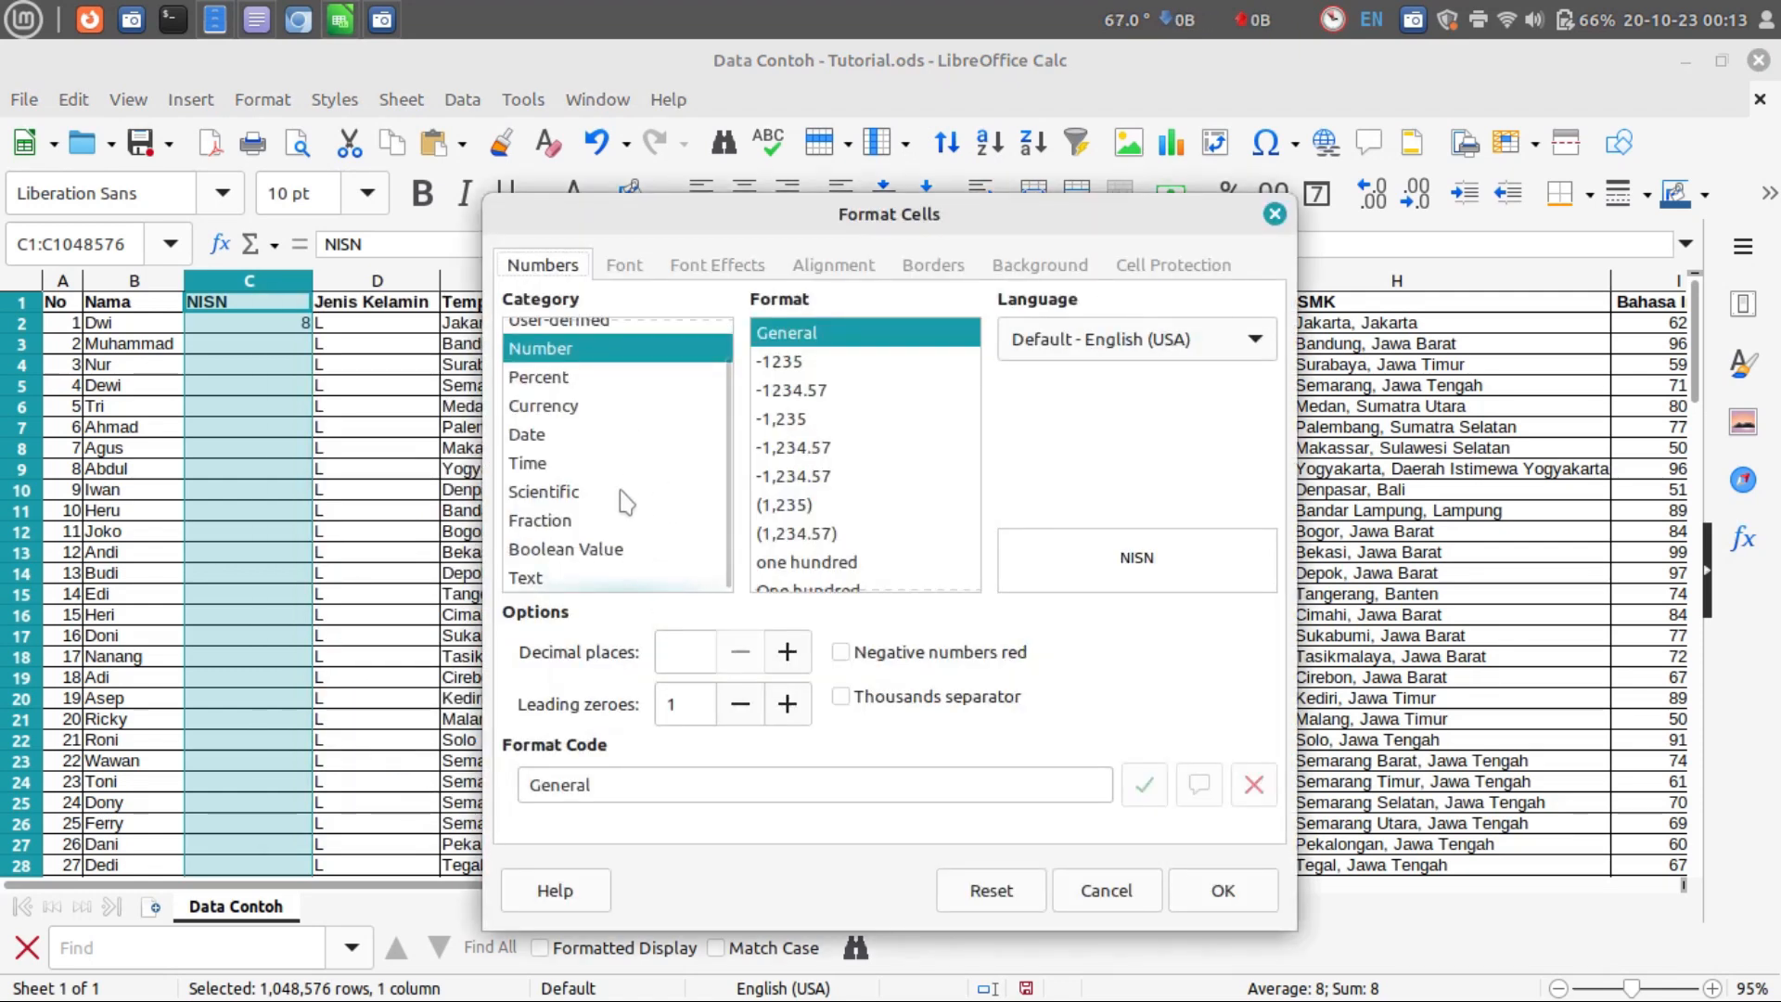
{"action": "scroll", "coordinate": [596, 570], "scroll_direction": "up", "scroll_amount": 1}
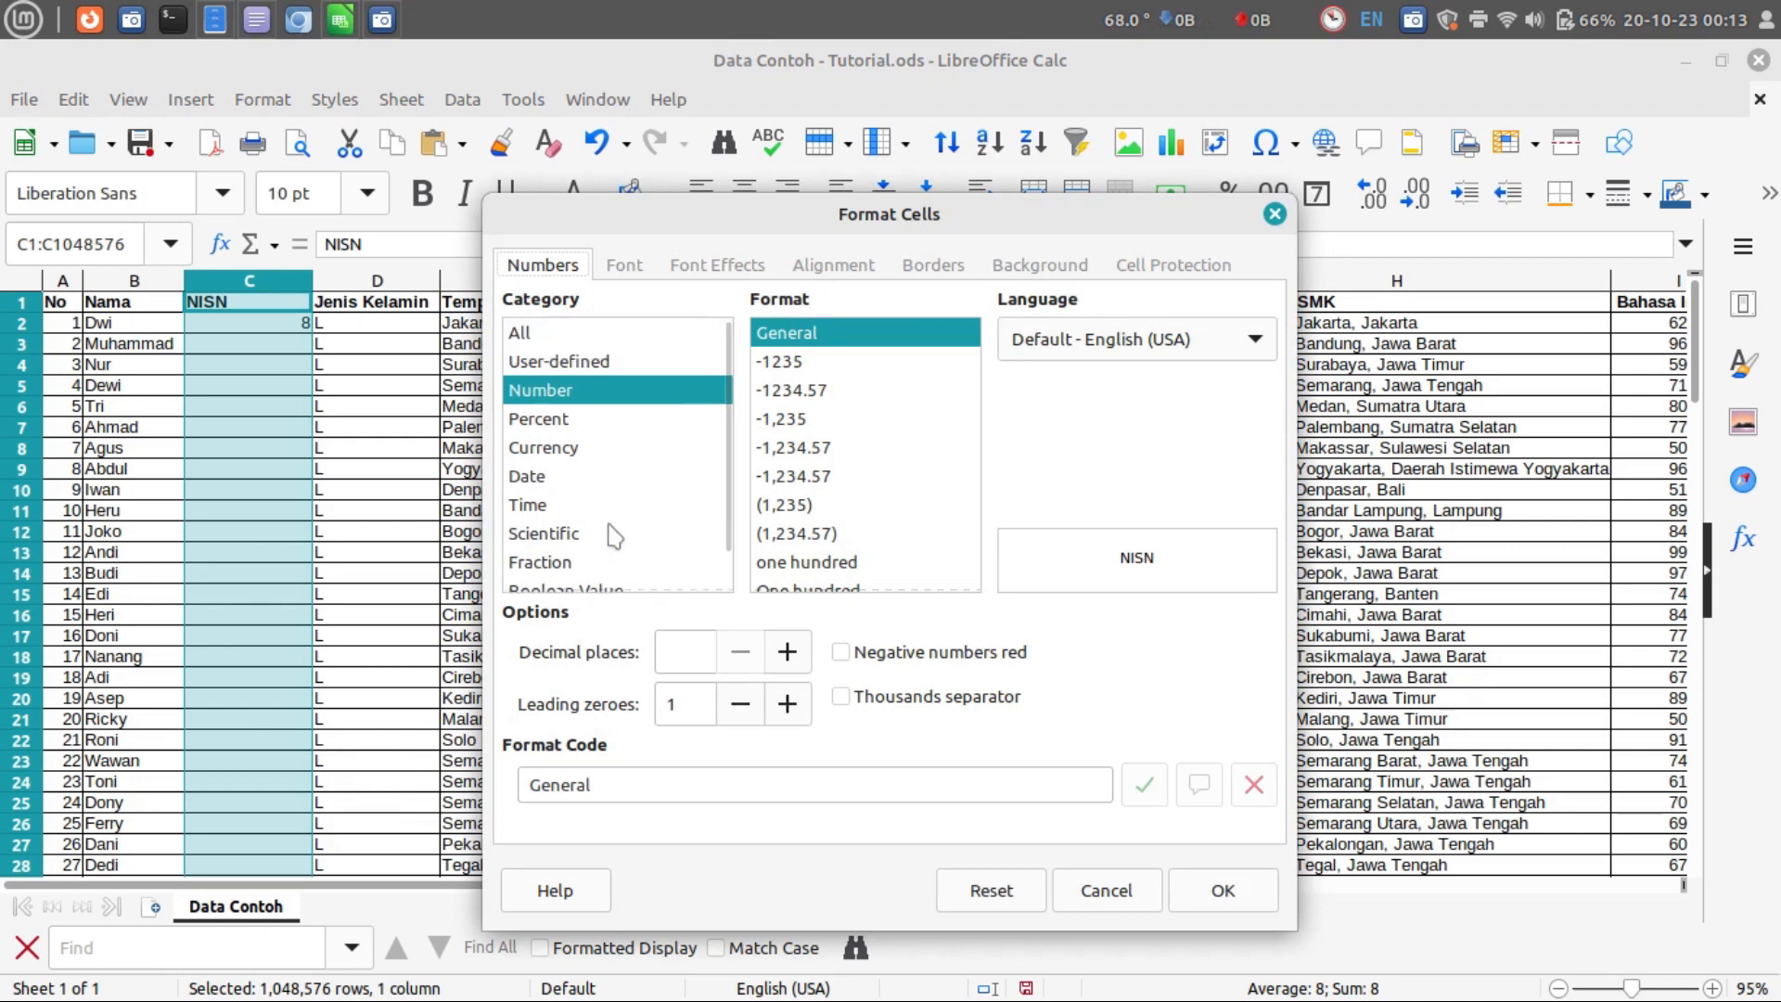
{"action": "scroll", "coordinate": [592, 403], "scroll_direction": "down", "scroll_amount": 1}
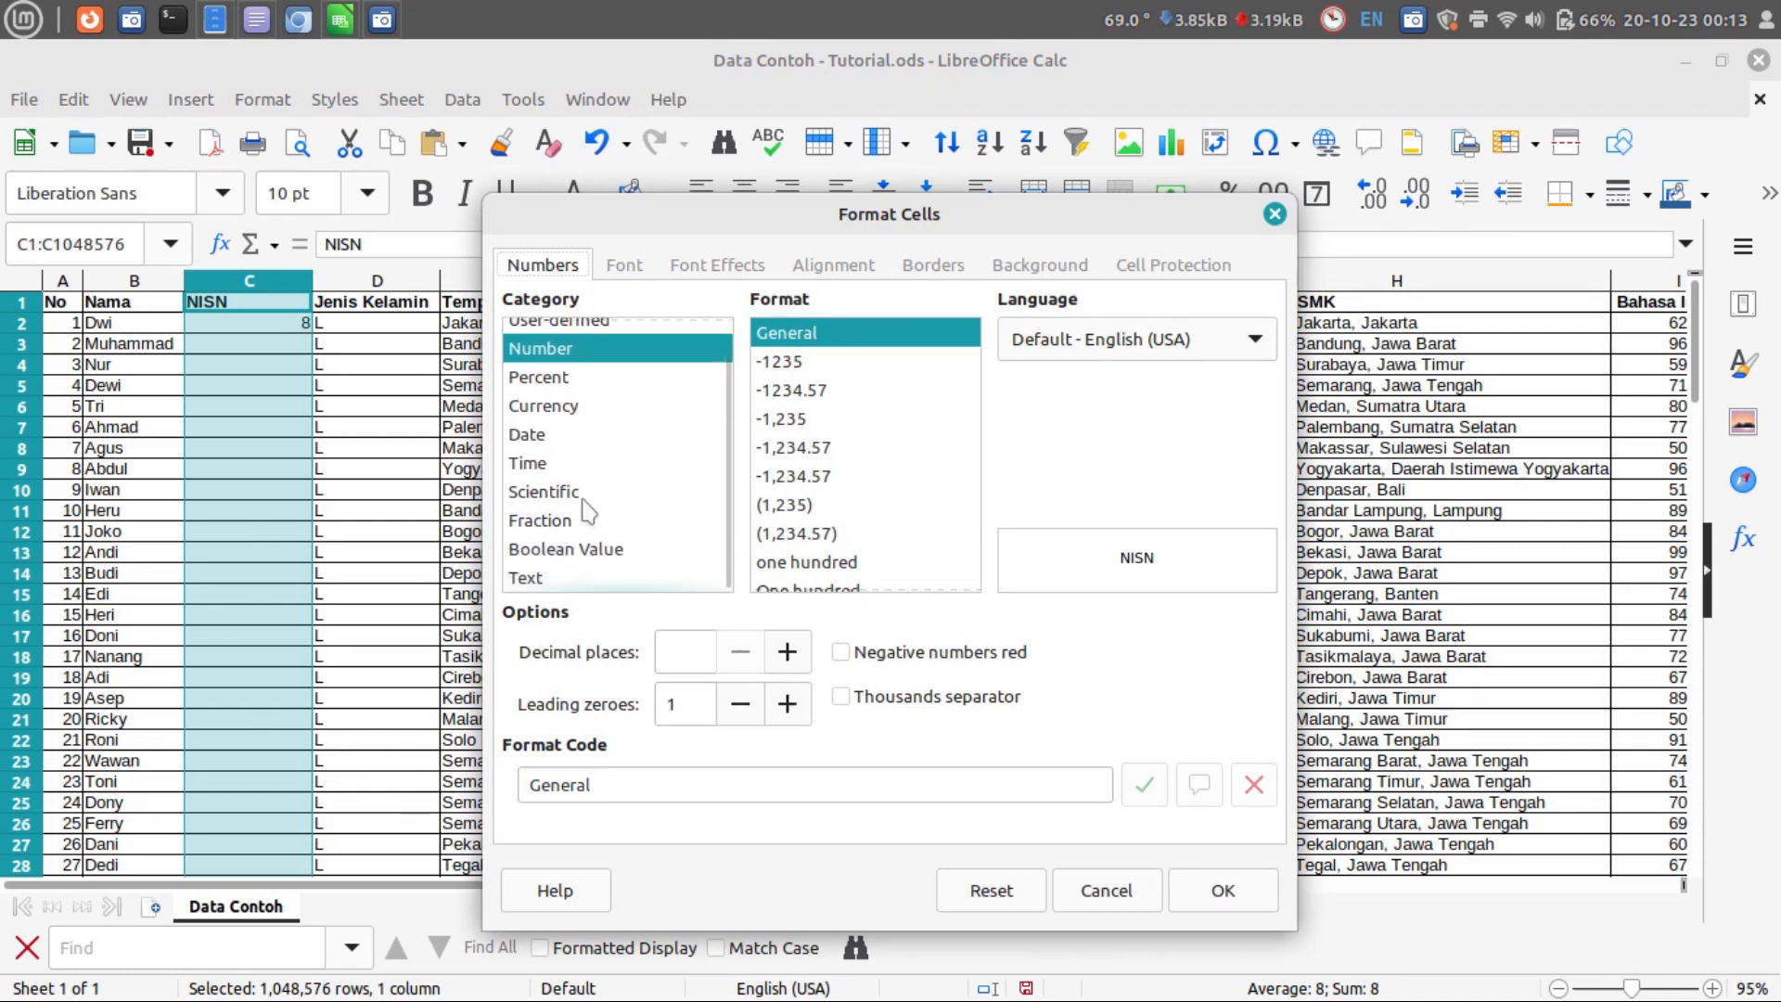
{"action": "left_click", "coordinate": [549, 582]}
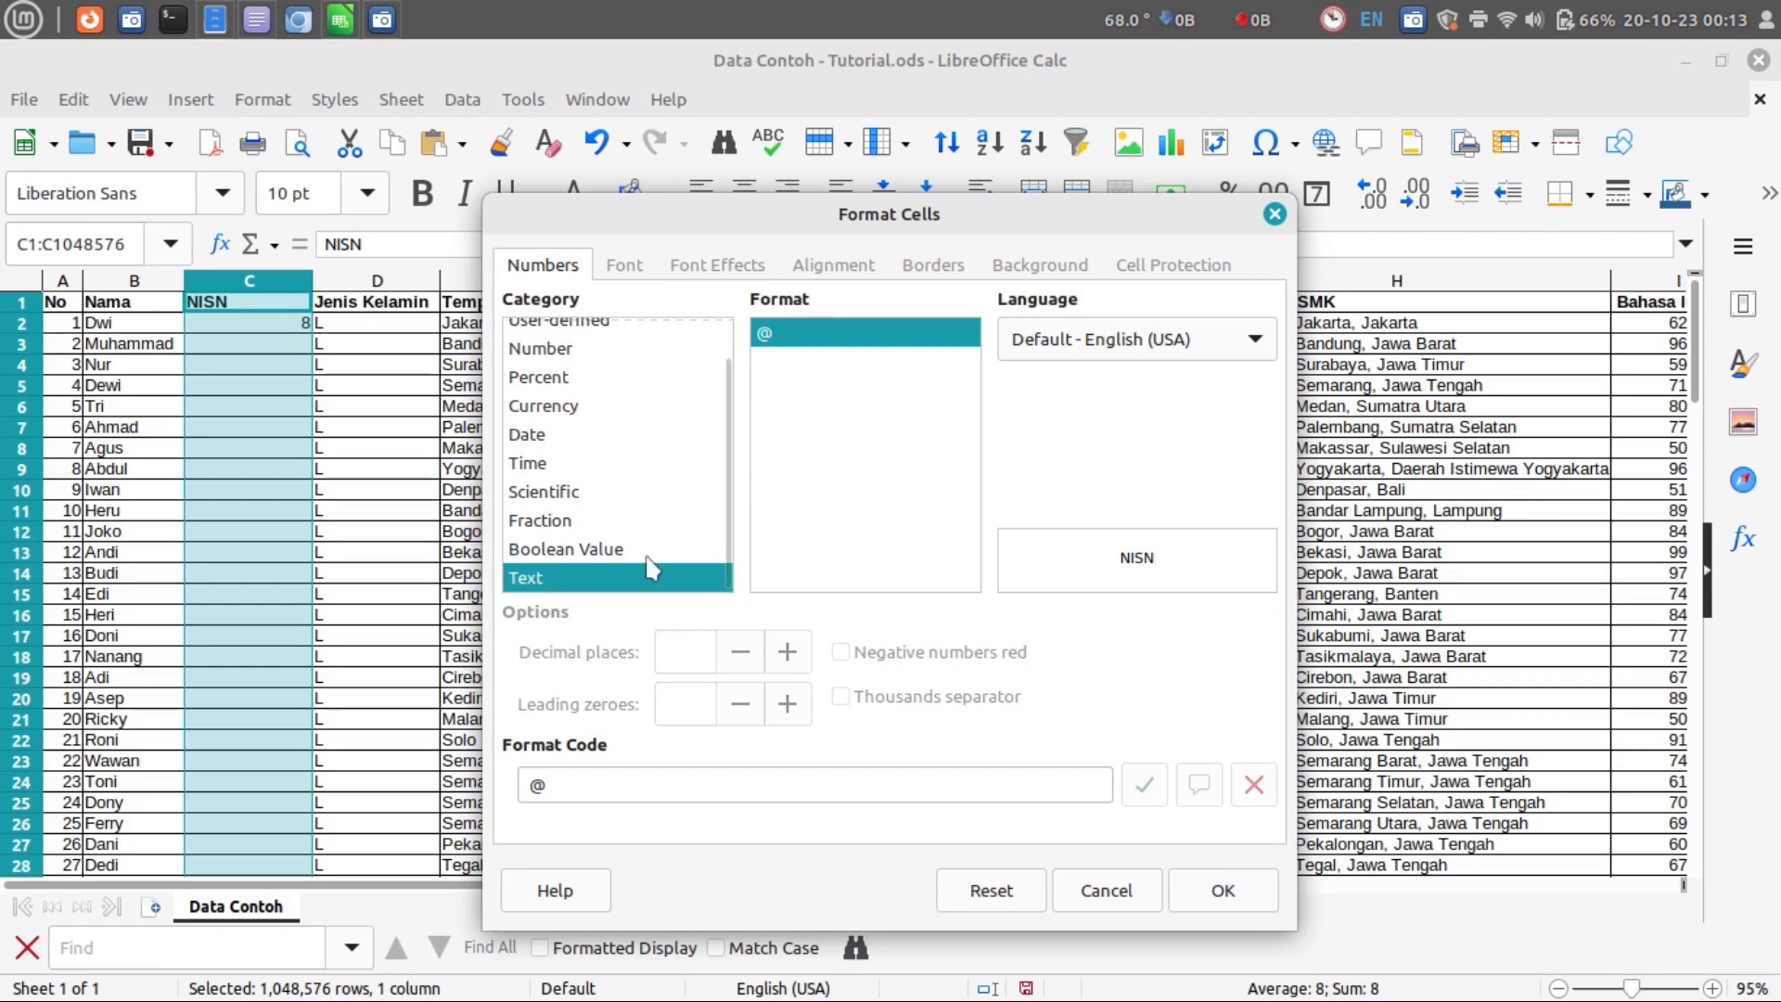
{"action": "left_click", "coordinate": [1203, 892]}
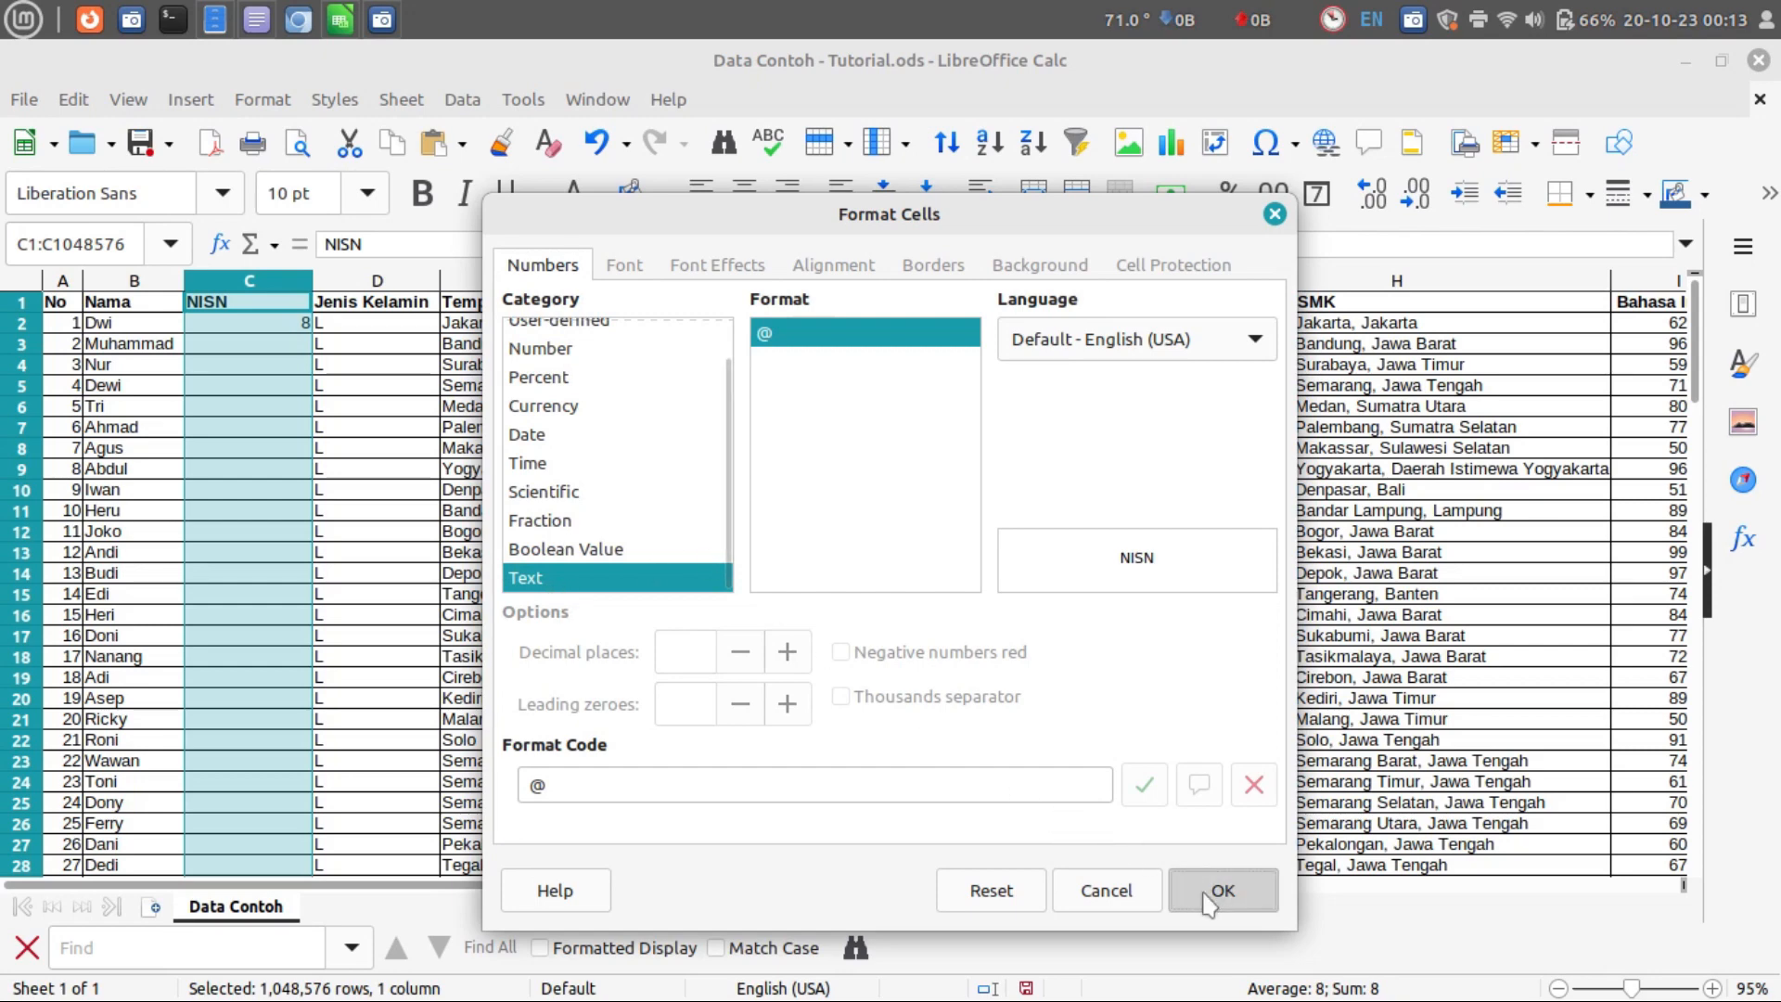
Step: Add two leading zeros in front of the existing NISN value in cell C2
{"action": "left_click", "coordinate": [260, 332]}
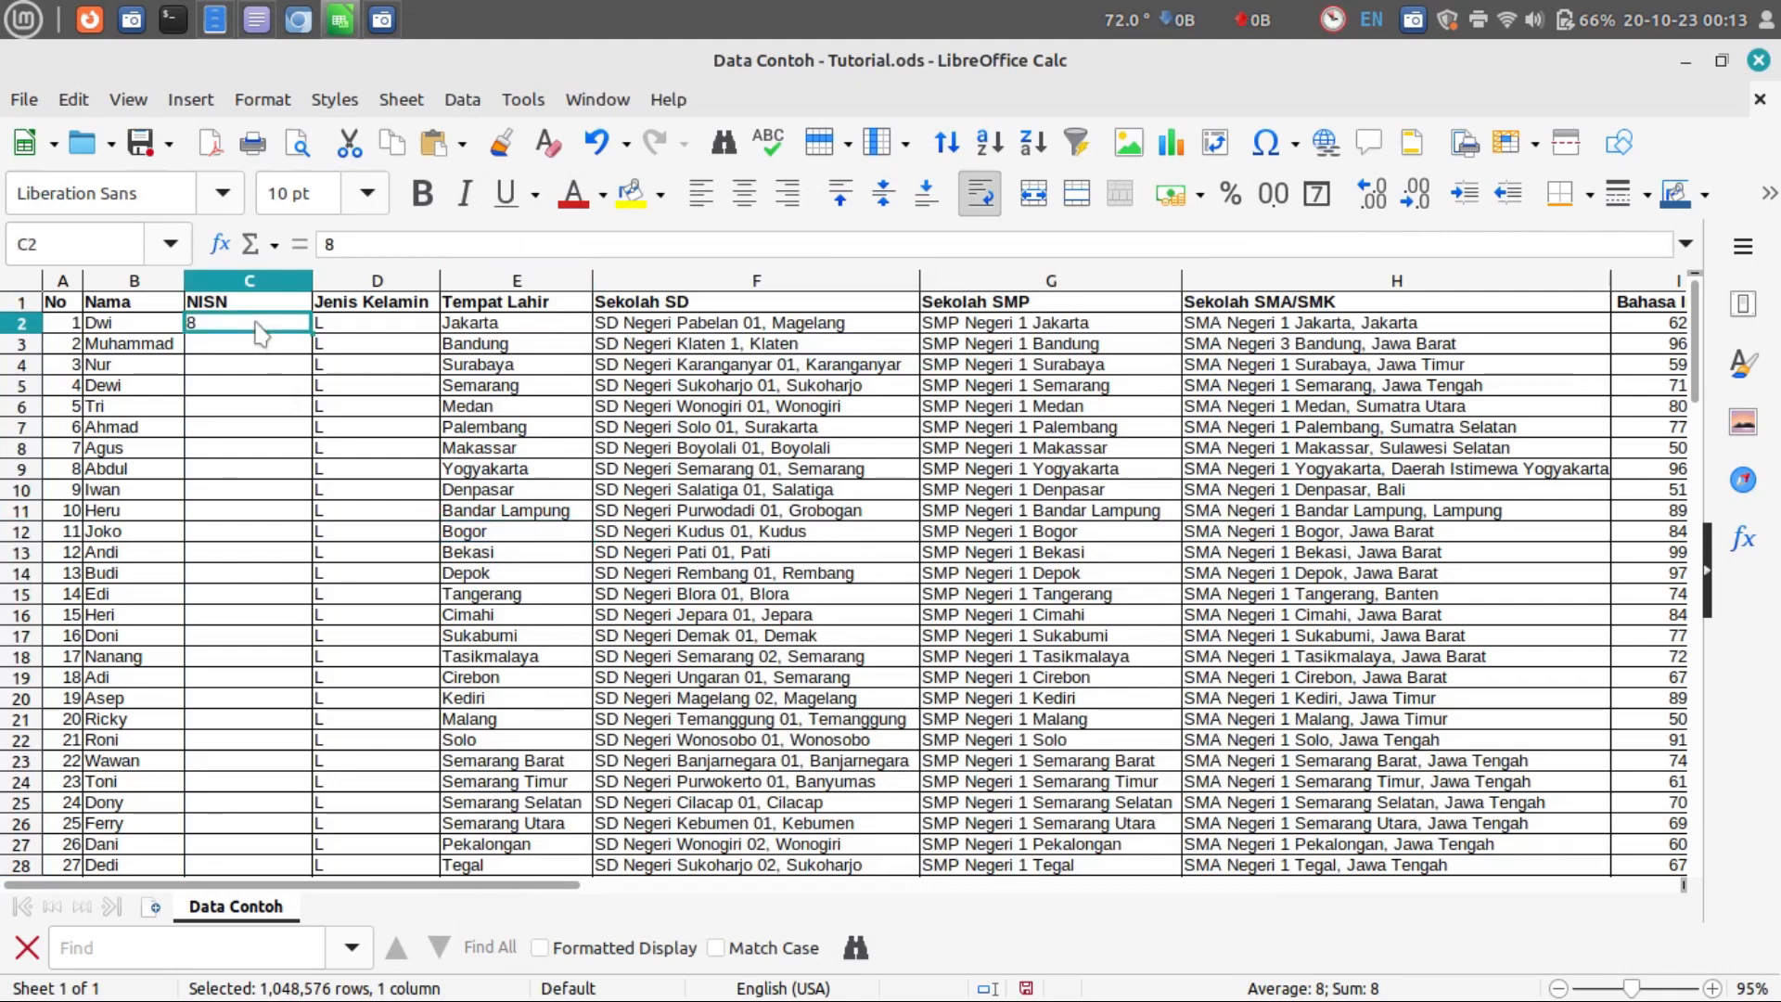
{"action": "left_click", "coordinate": [356, 245]}
{"action": "left_click", "coordinate": [313, 414]}
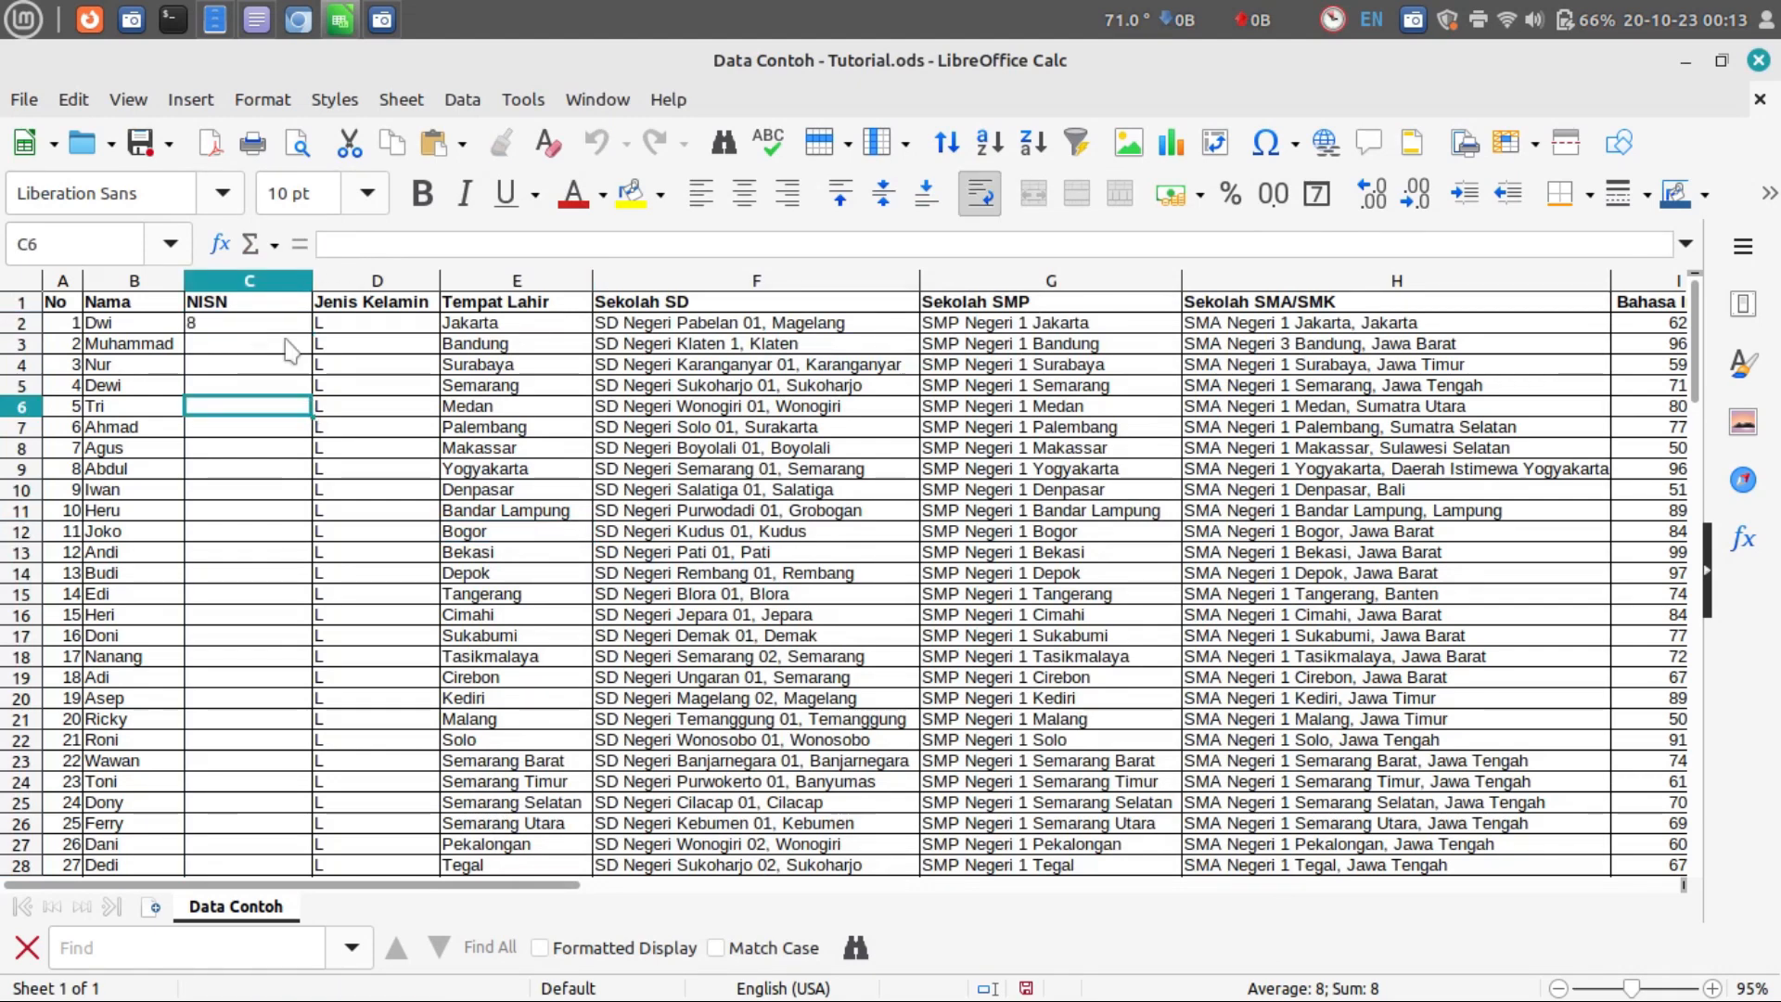
{"action": "left_click", "coordinate": [273, 327]}
{"action": "left_click", "coordinate": [375, 247]}
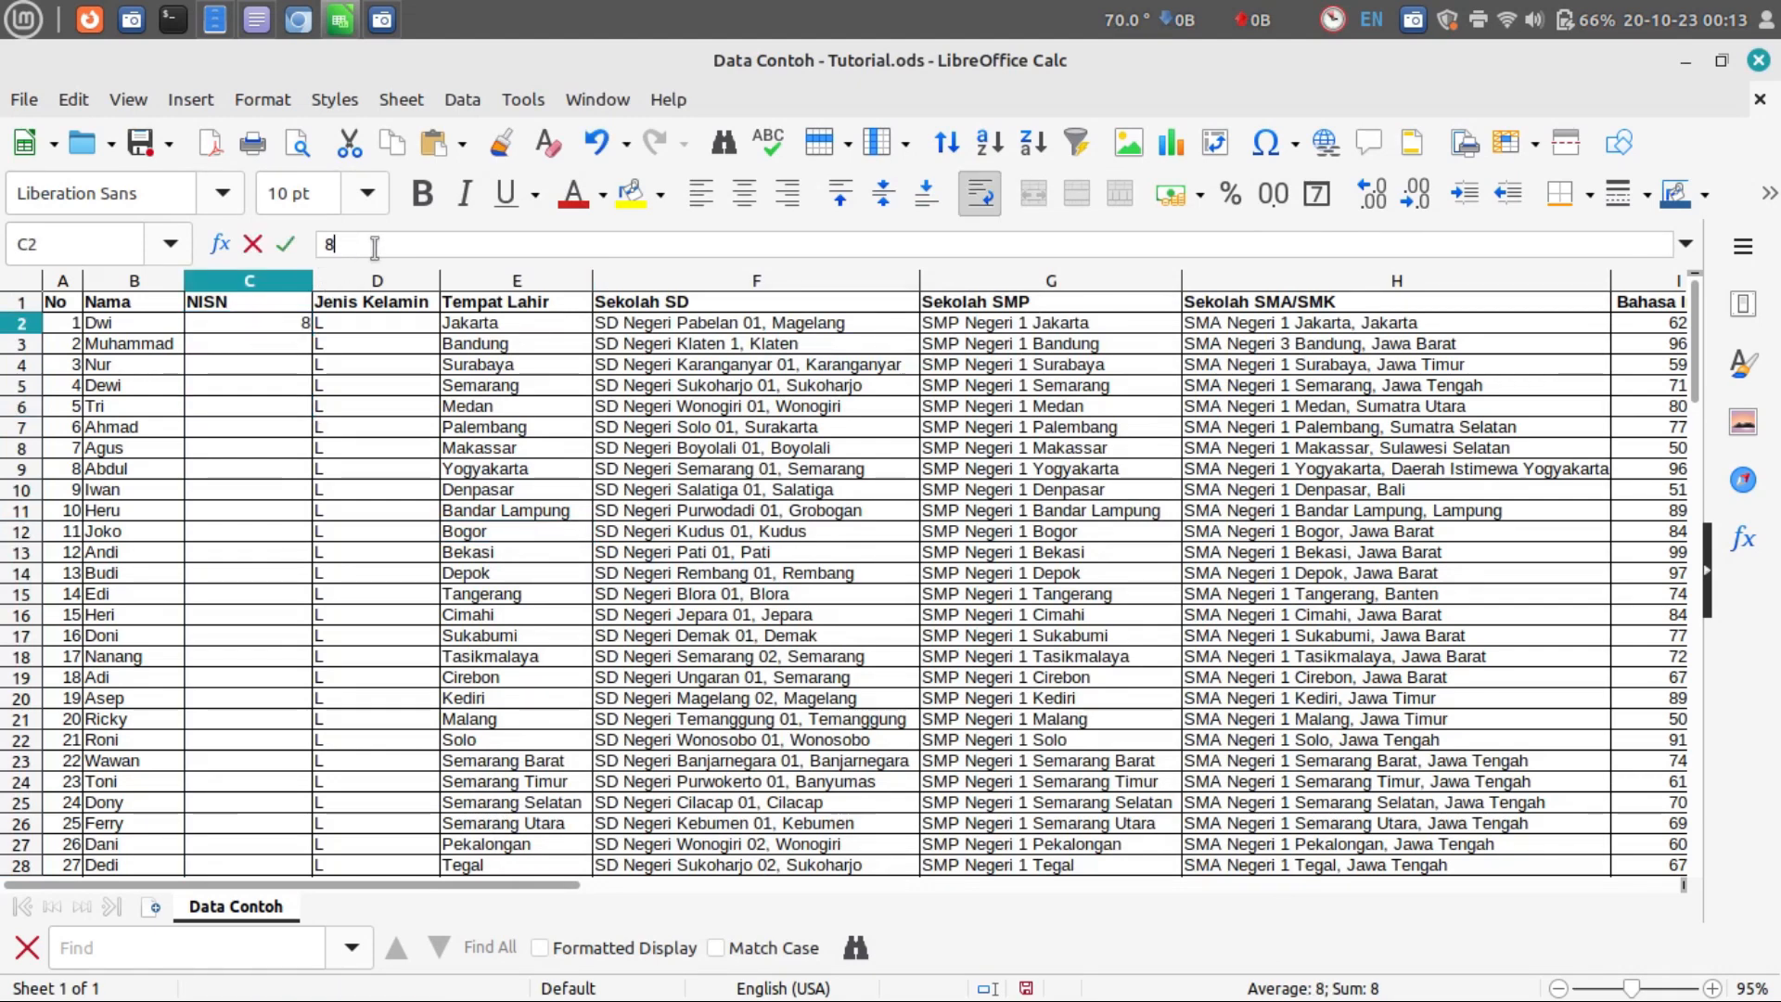
{"action": "left_click", "coordinate": [326, 245]}
{"action": "type", "text": "00"}
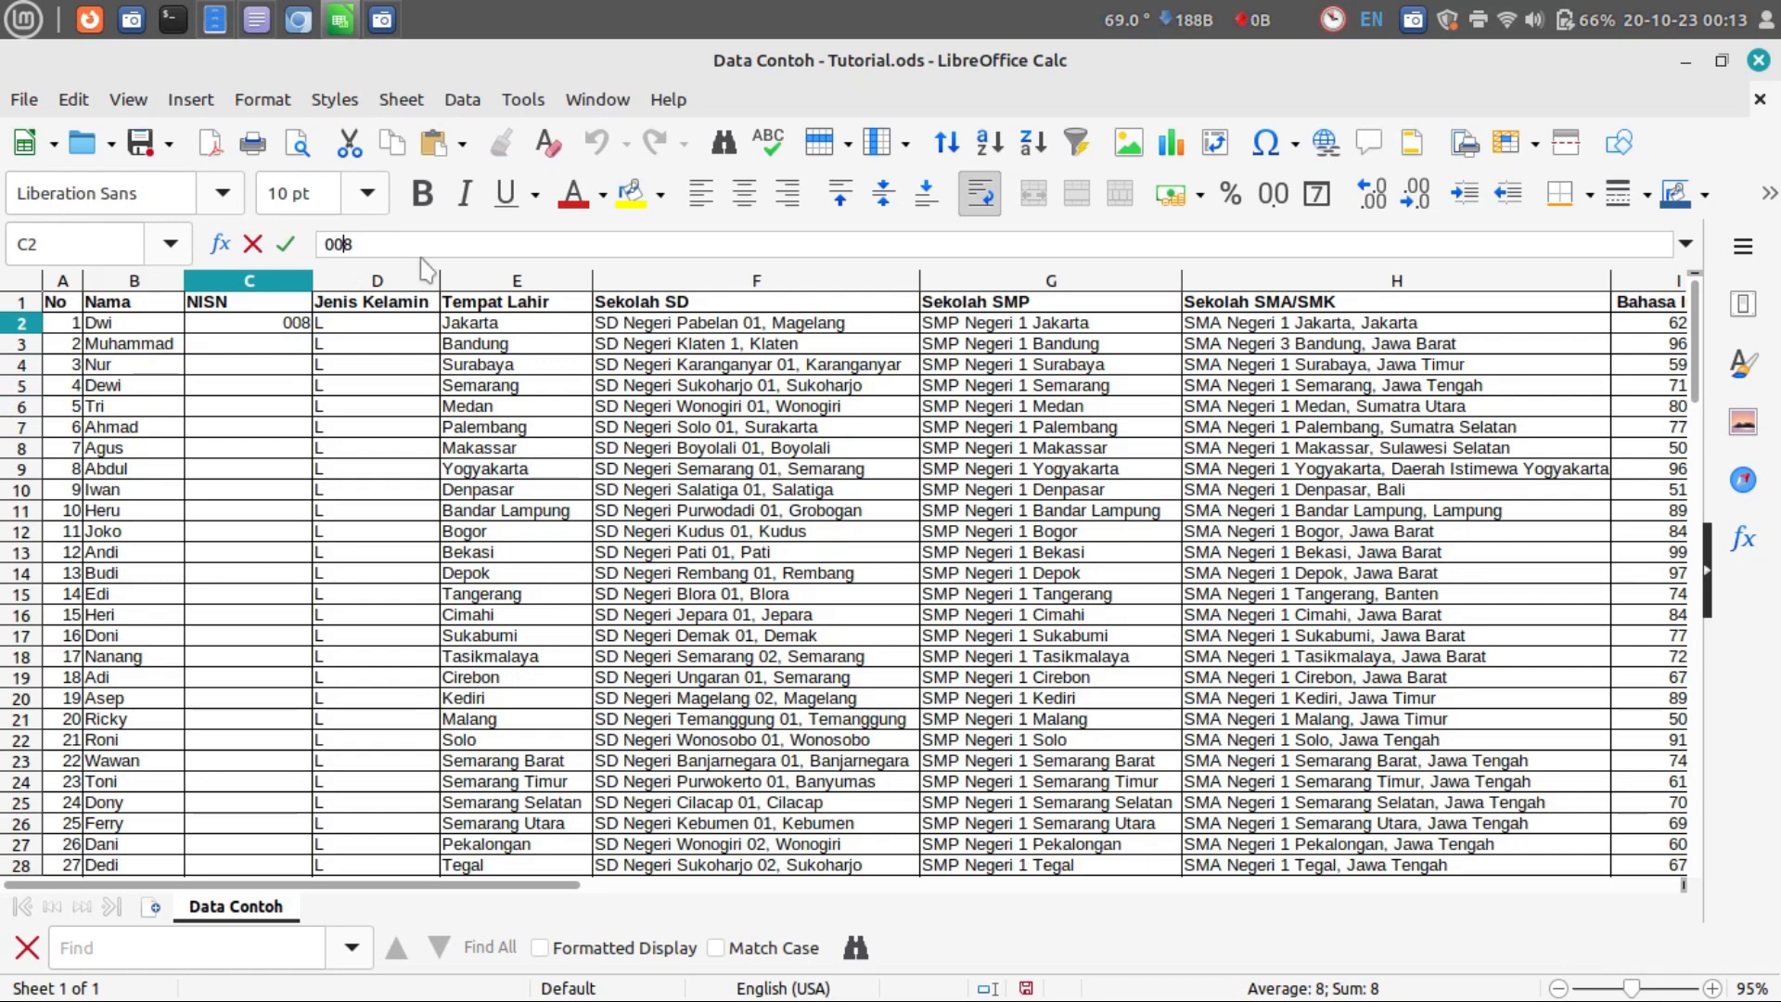
{"action": "key", "text": "Return"}
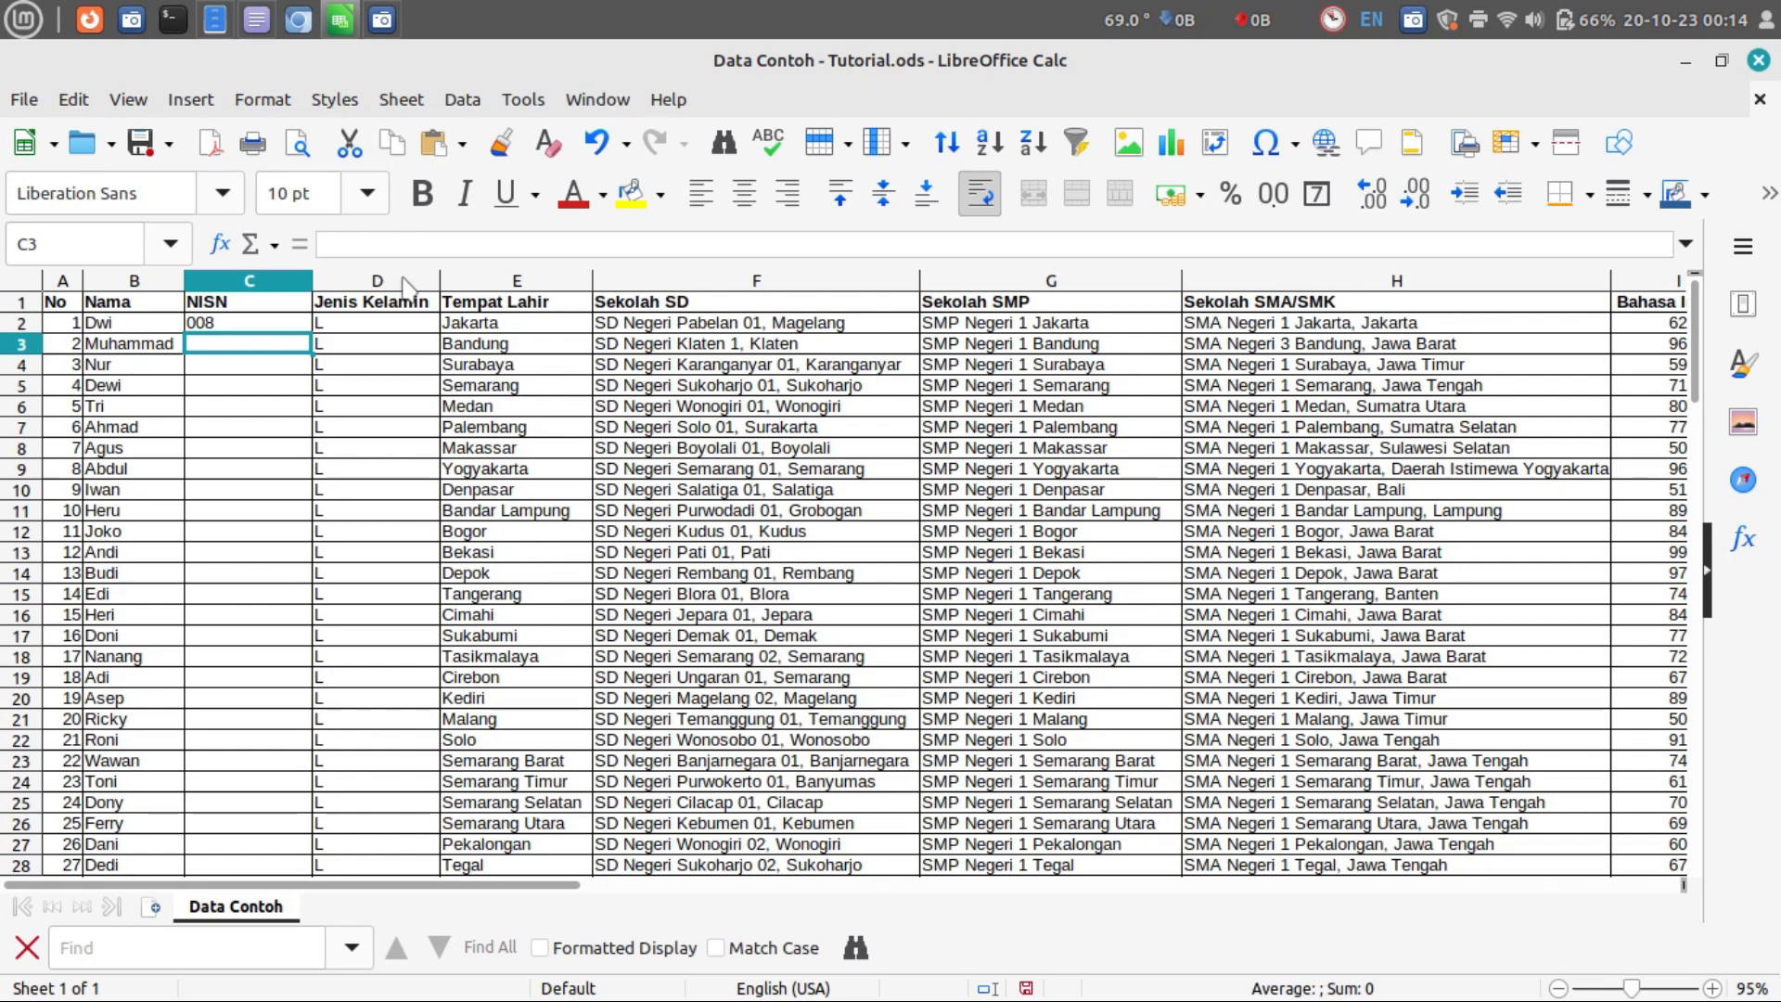
Step: Enter the same sample NISN with its two leading zeros in cell C3, preceded by an apostrophe
{"action": "left_click", "coordinate": [266, 321]}
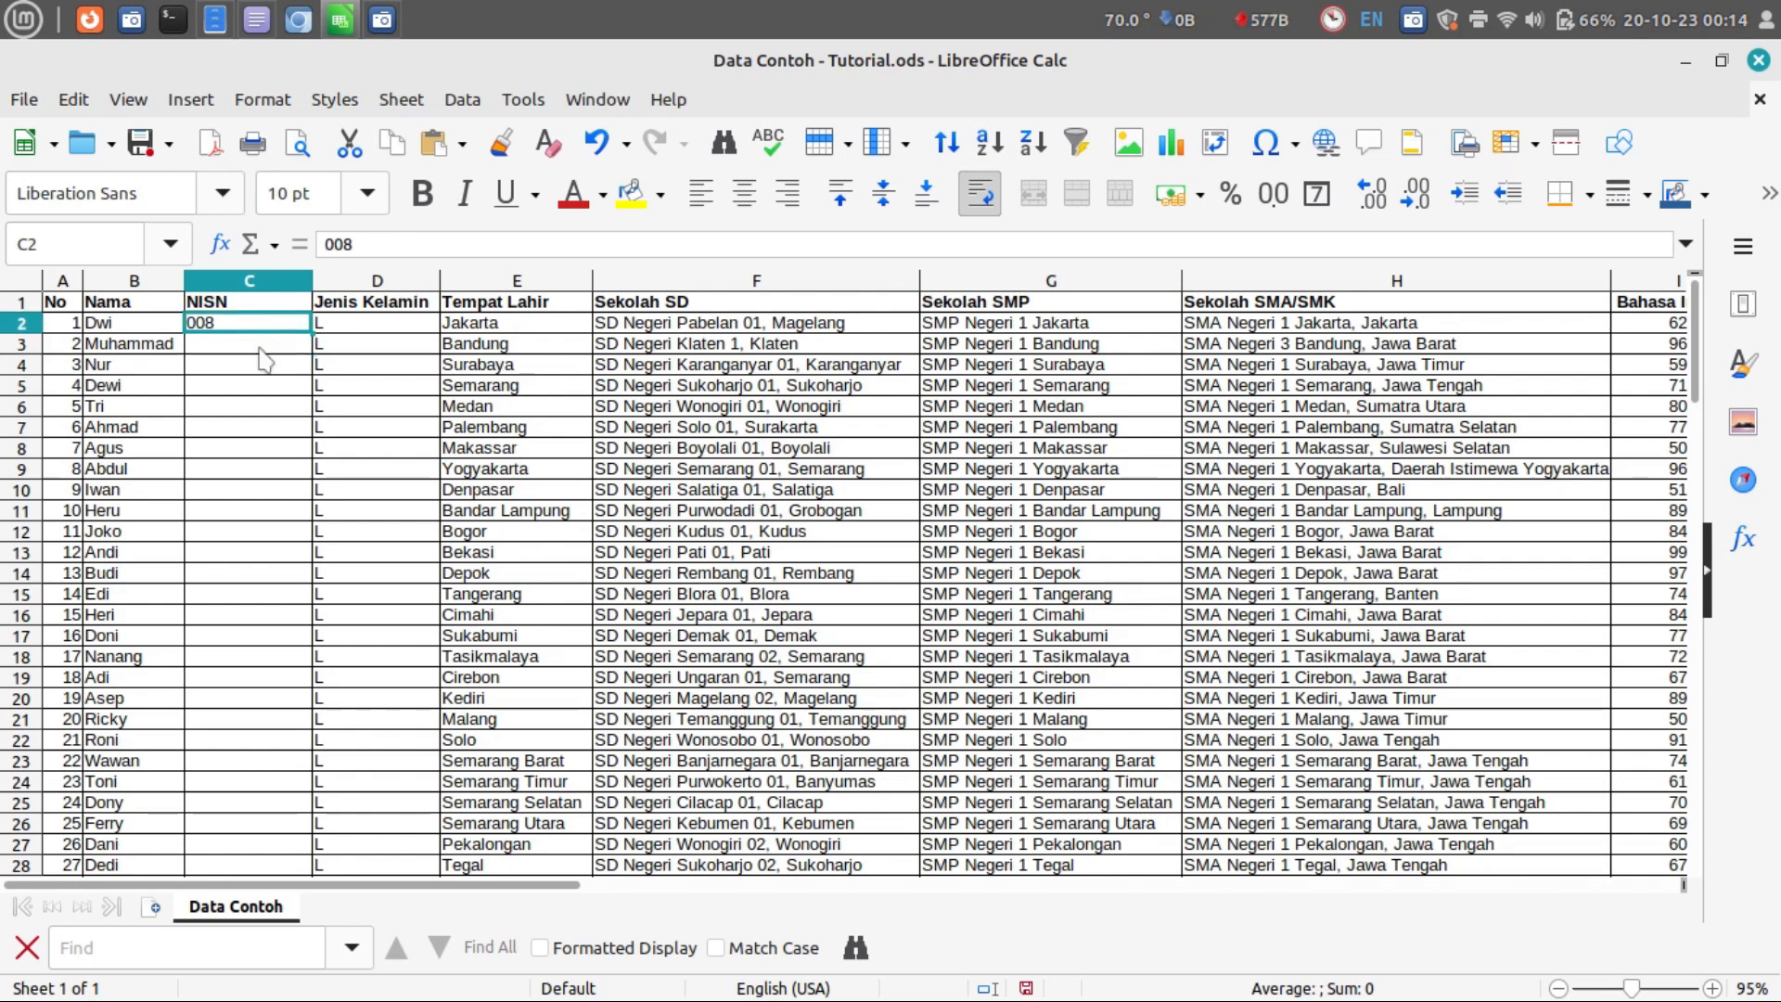
{"action": "left_click", "coordinate": [258, 347]}
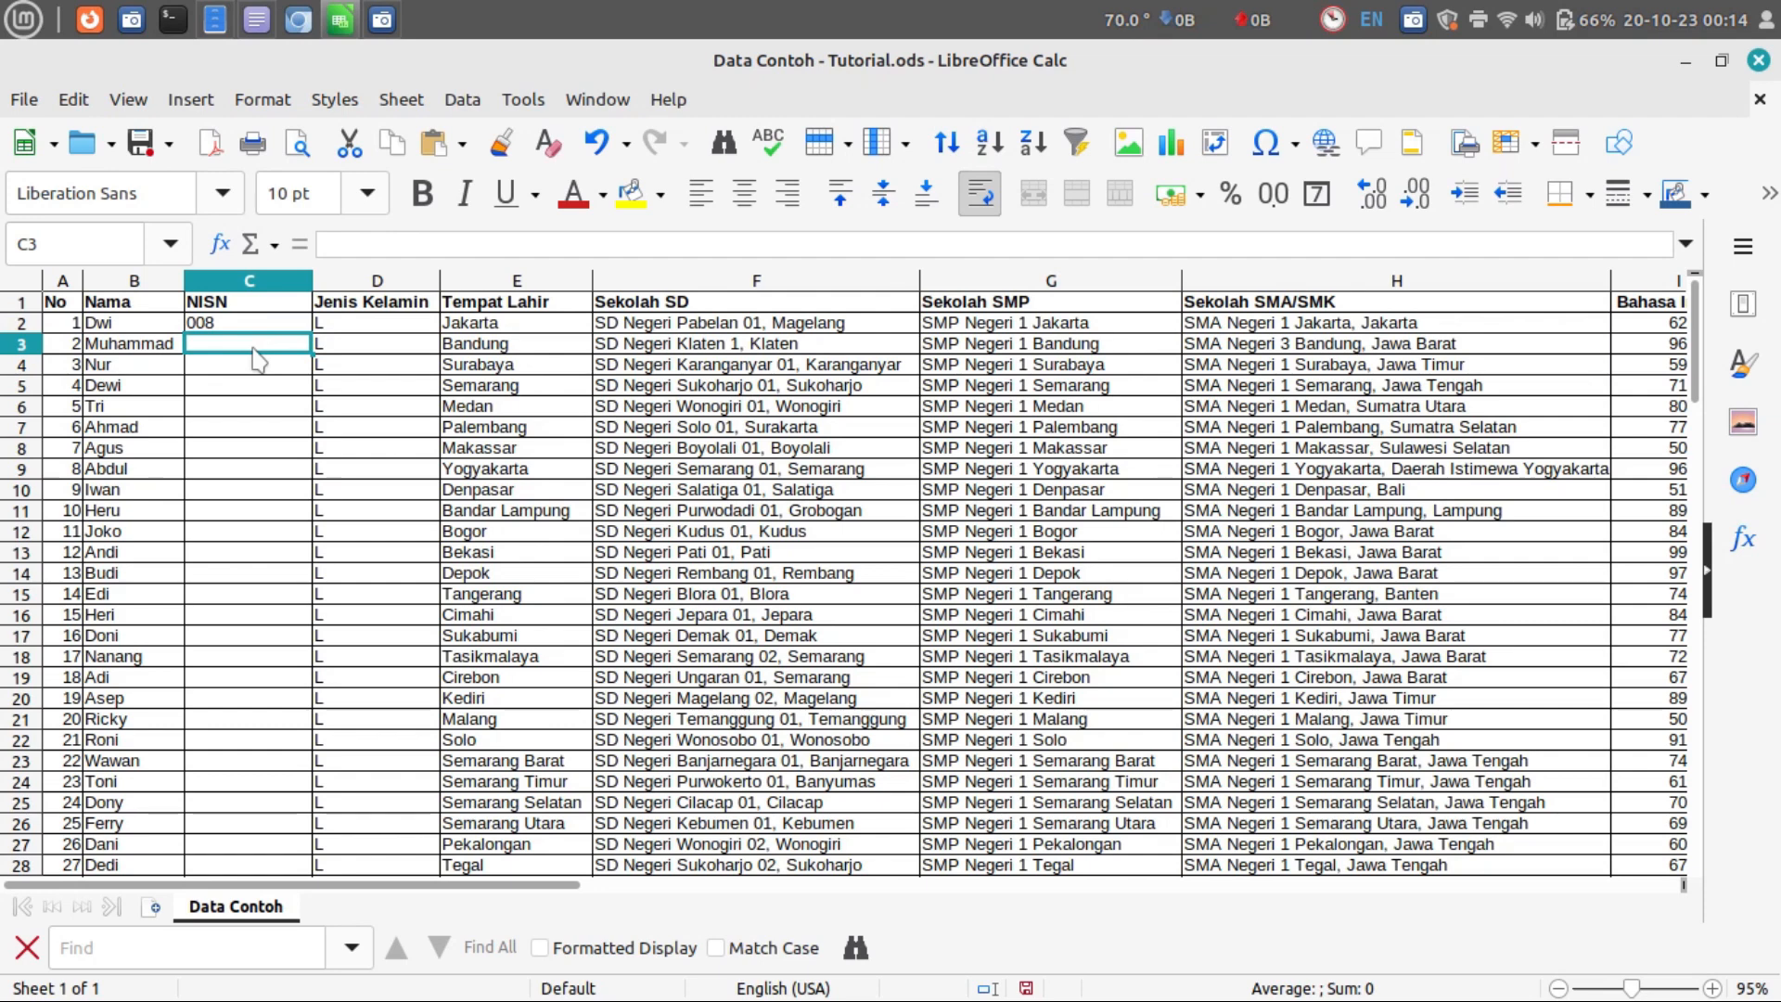
{"action": "type", "text": "'8"}
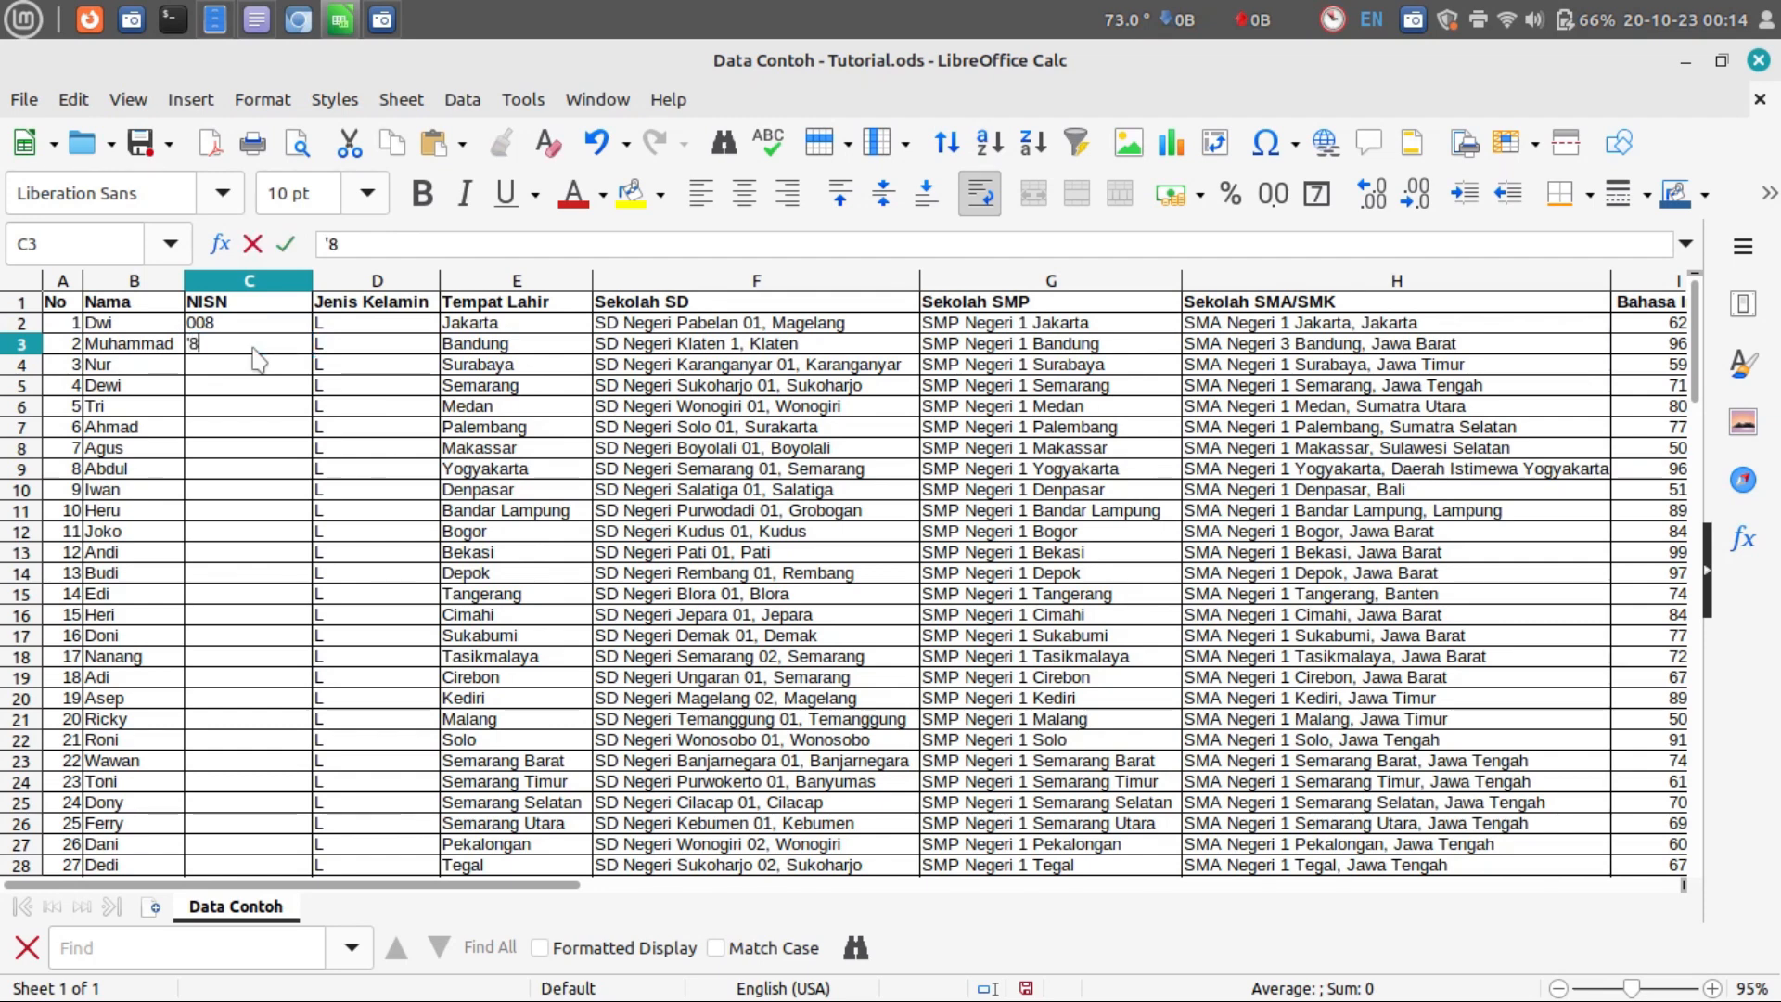
{"action": "key", "text": "BackSpace"}
{"action": "key", "text": "BackSpace"}
{"action": "type", "text": "0"}
{"action": "key", "text": "BackSpace"}
{"action": "key", "text": "BackSpace"}
{"action": "type", "text": "'008"}
{"action": "key", "text": "Return"}
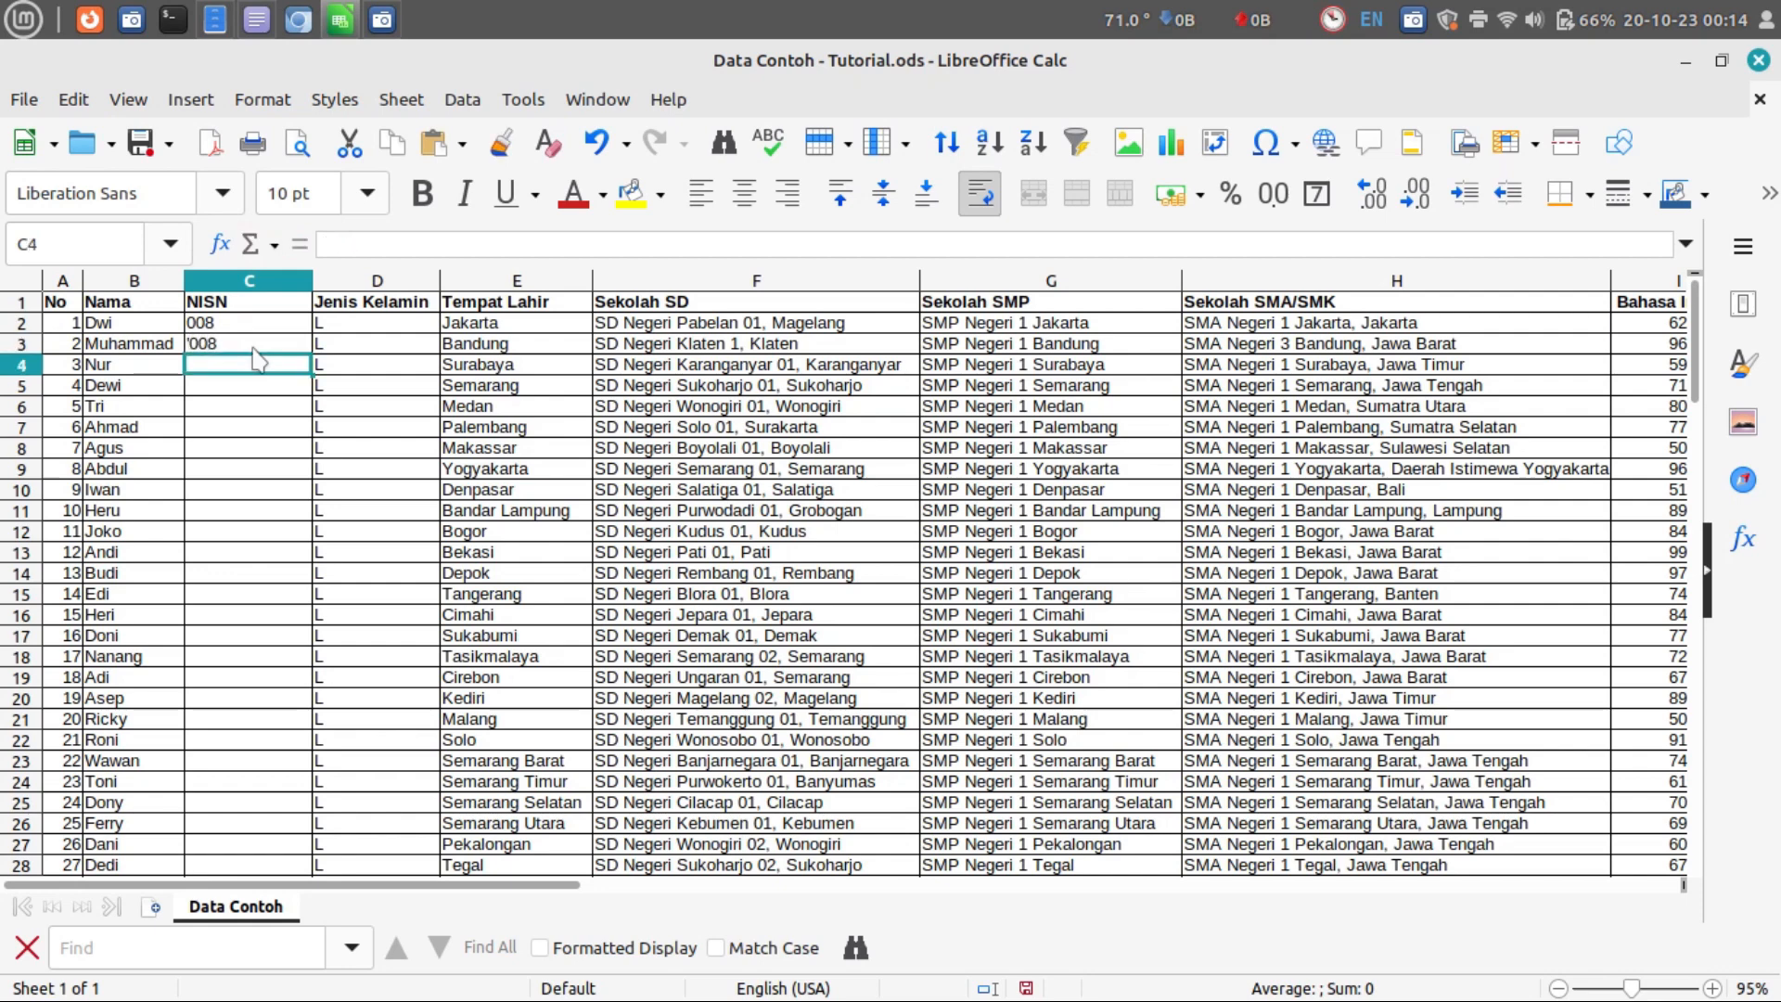
Step: Replace the Jenis Kelamin entry in cell D2 with the sample number with two leading zeros, preceded by an apostrophe
{"action": "left_click", "coordinate": [249, 346]}
{"action": "left_click", "coordinate": [341, 310]}
{"action": "left_click", "coordinate": [345, 325]}
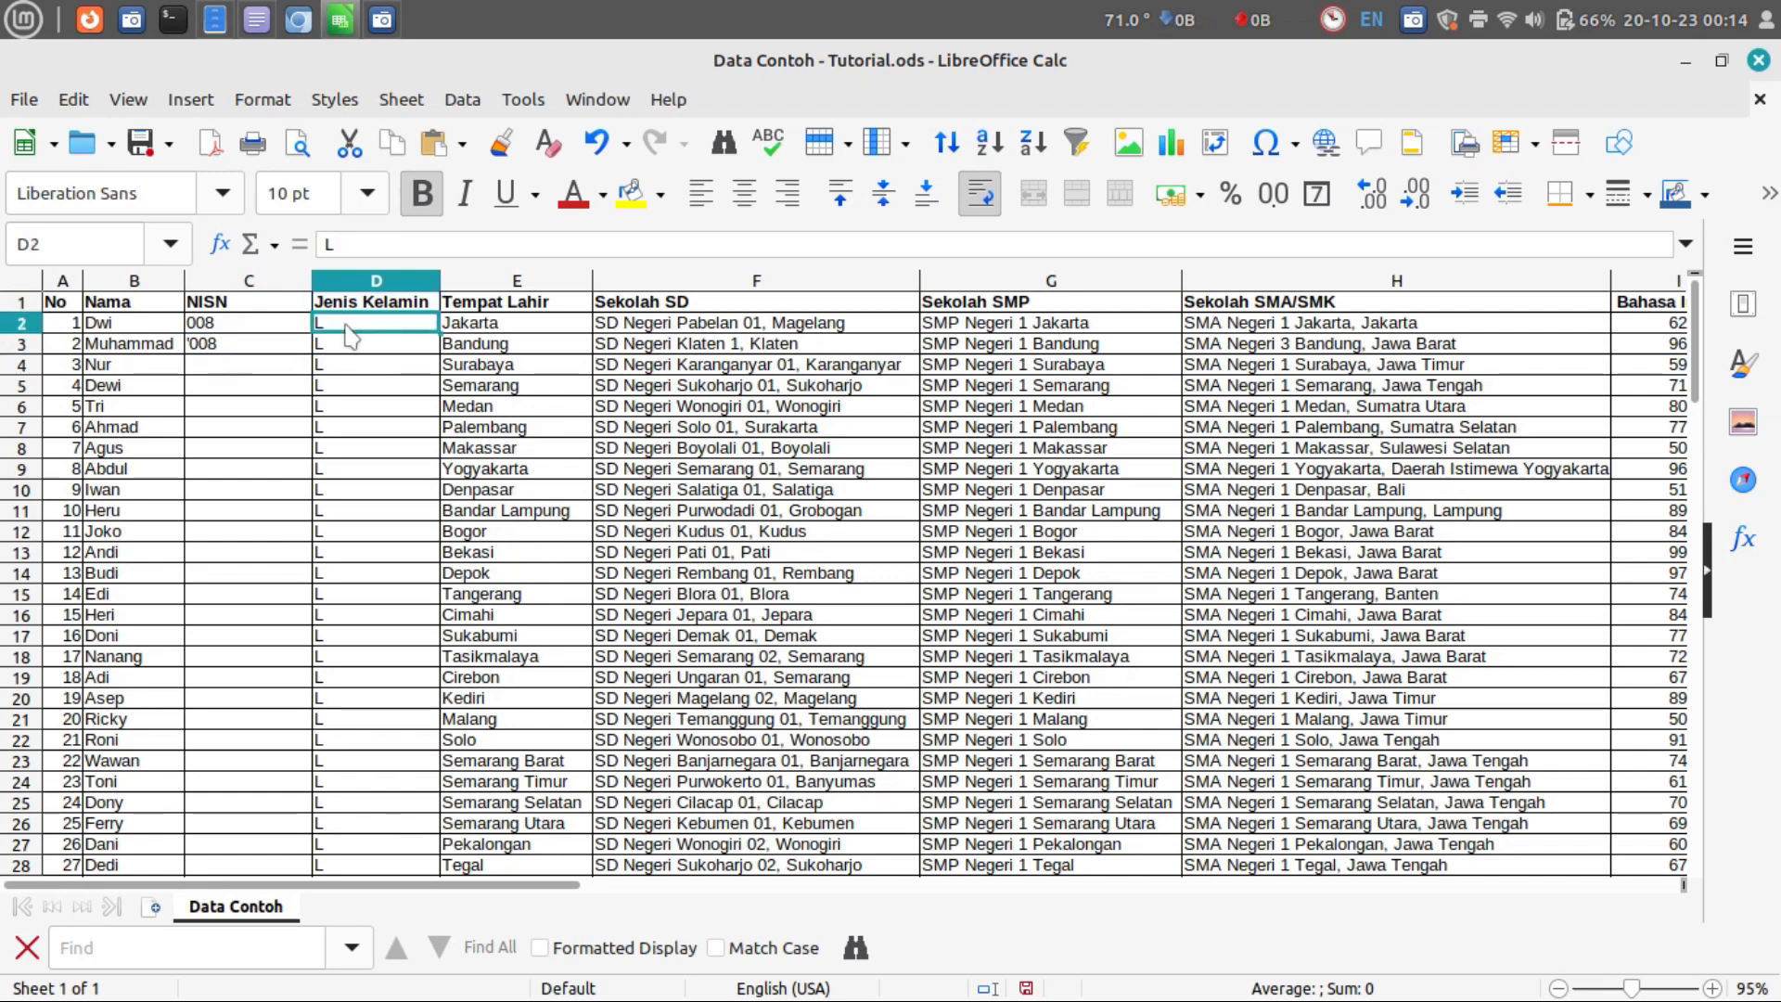
{"action": "type", "text": "000"}
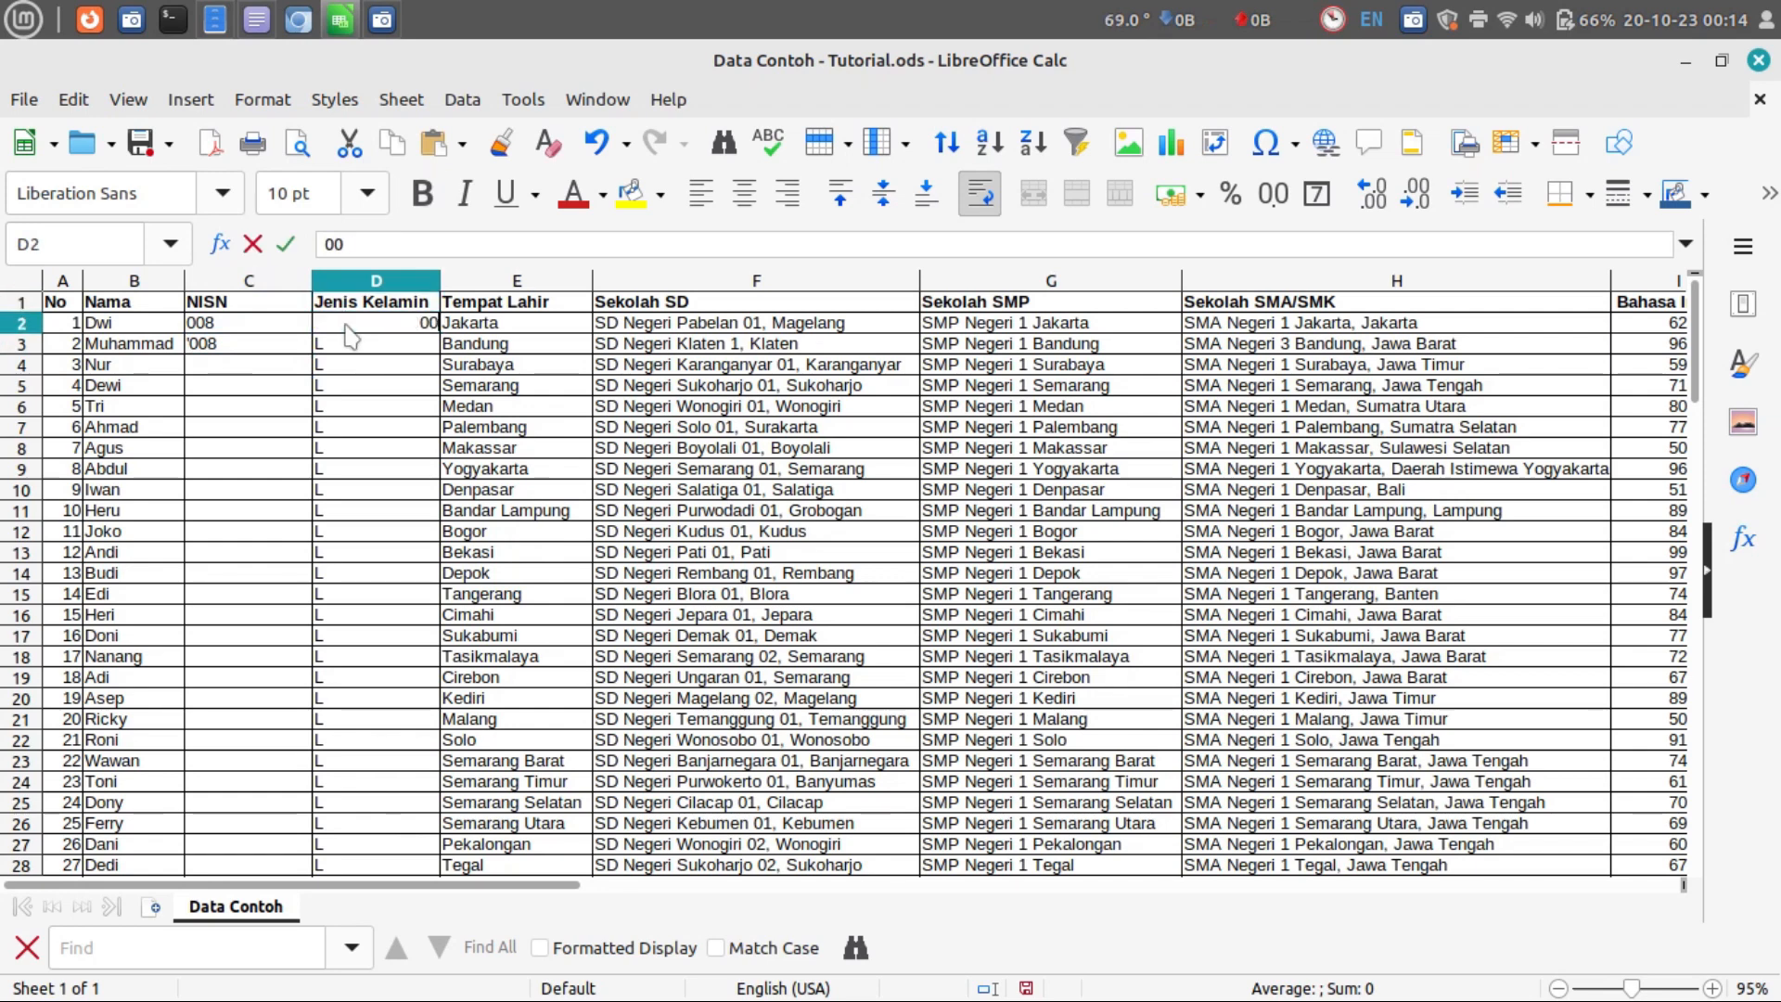
{"action": "key", "text": "BackSpace"}
{"action": "key", "text": "BackSpace"}
{"action": "type", "text": "008"}
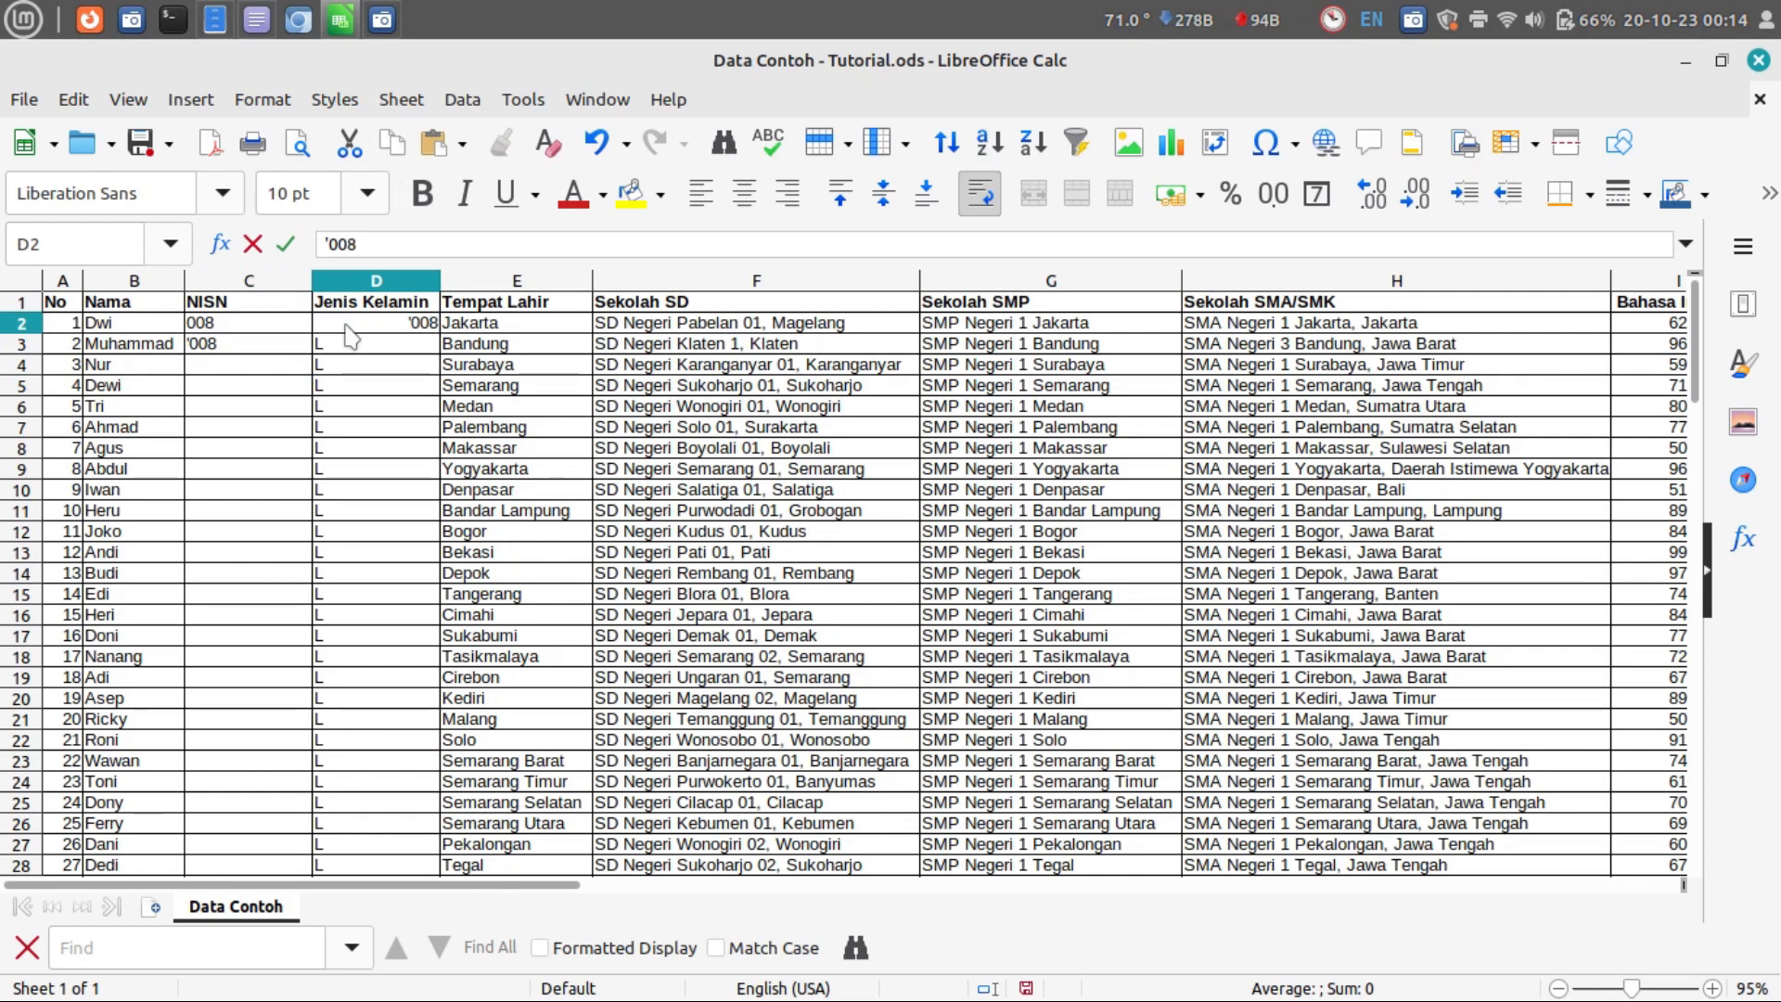
{"action": "key", "text": "Return"}
{"action": "left_click", "coordinate": [350, 321]}
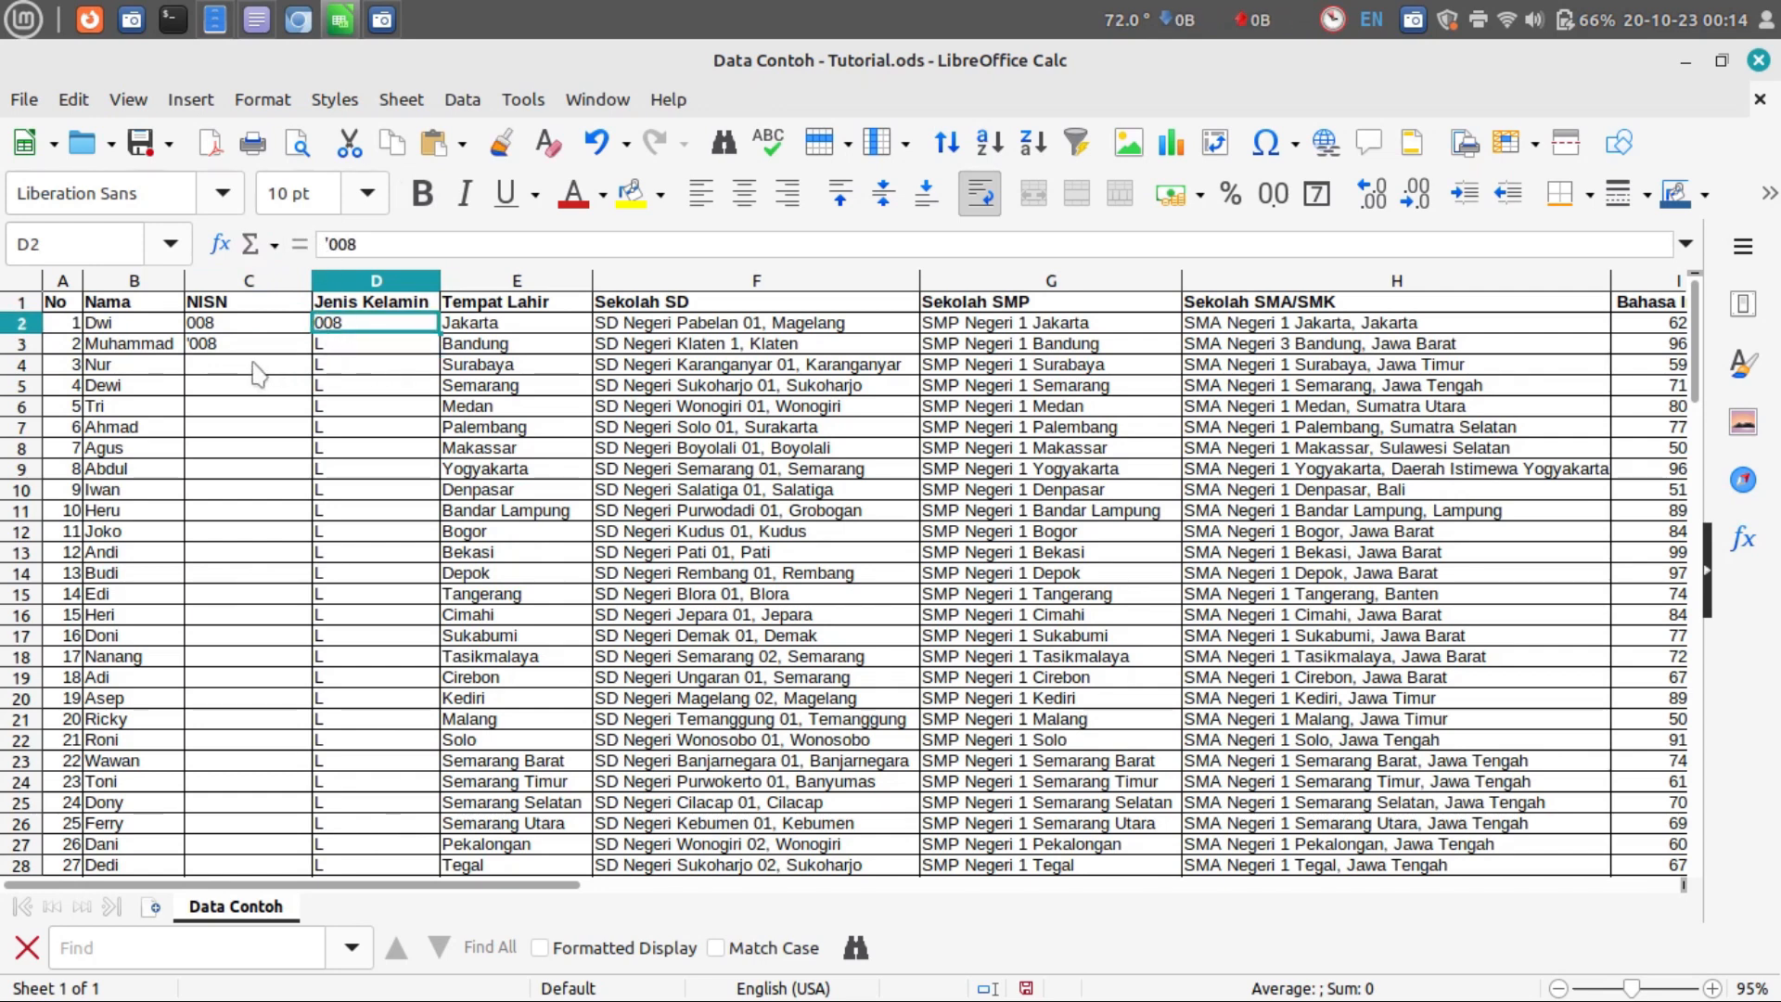
Step: Remove the leading apostrophe from the sample NISN in cell C3
{"action": "left_click", "coordinate": [251, 345]}
{"action": "left_click", "coordinate": [345, 246]}
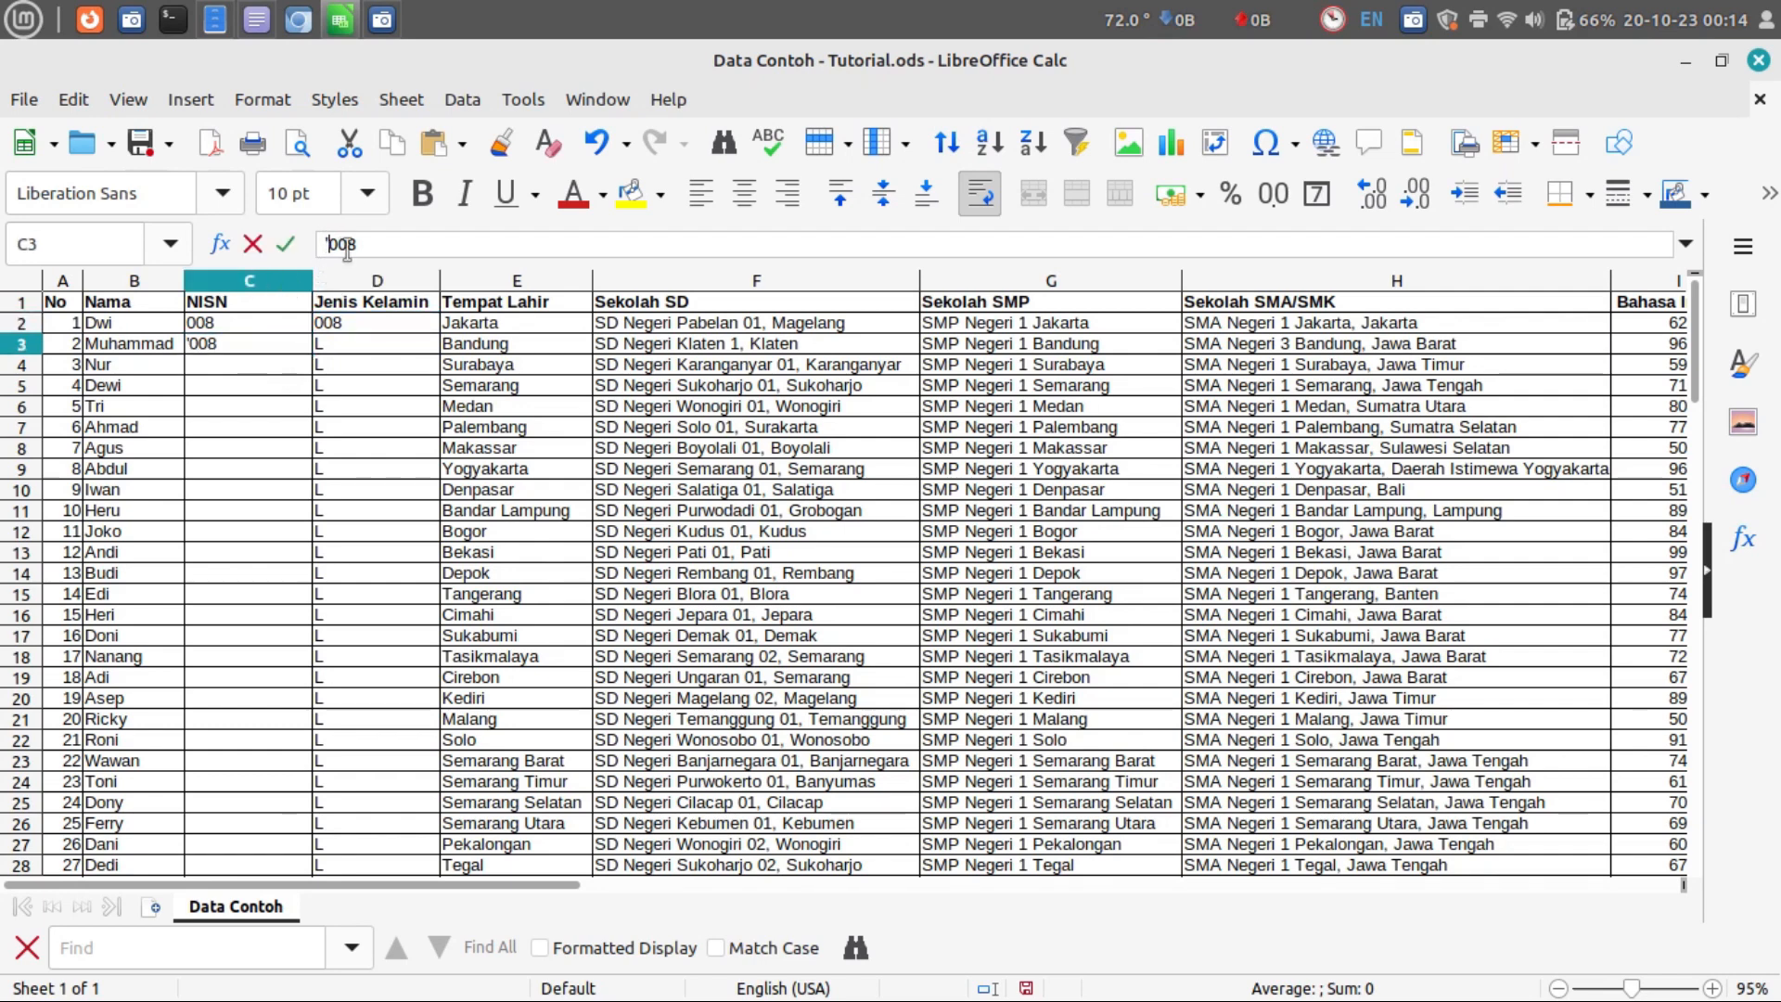
{"action": "left_click", "coordinate": [267, 412]}
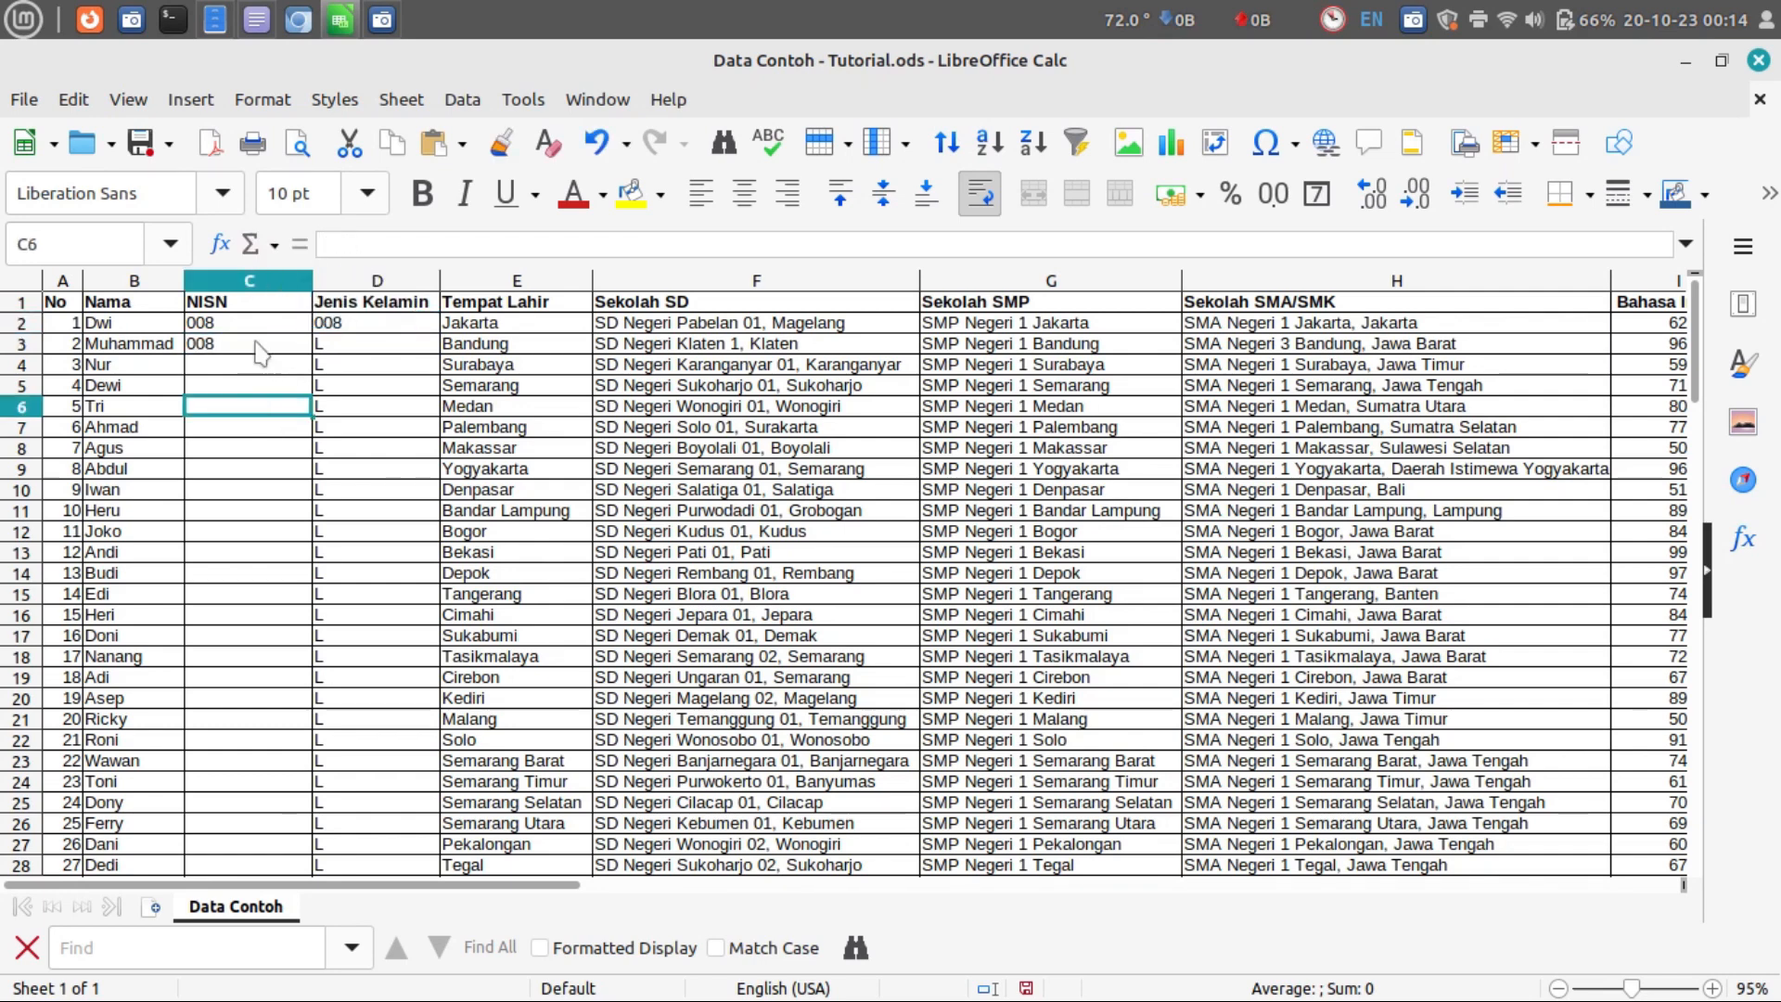
Step: Check which number format category is applied to the whole NISN column, leaving the format as it is
{"action": "left_click", "coordinate": [252, 281]}
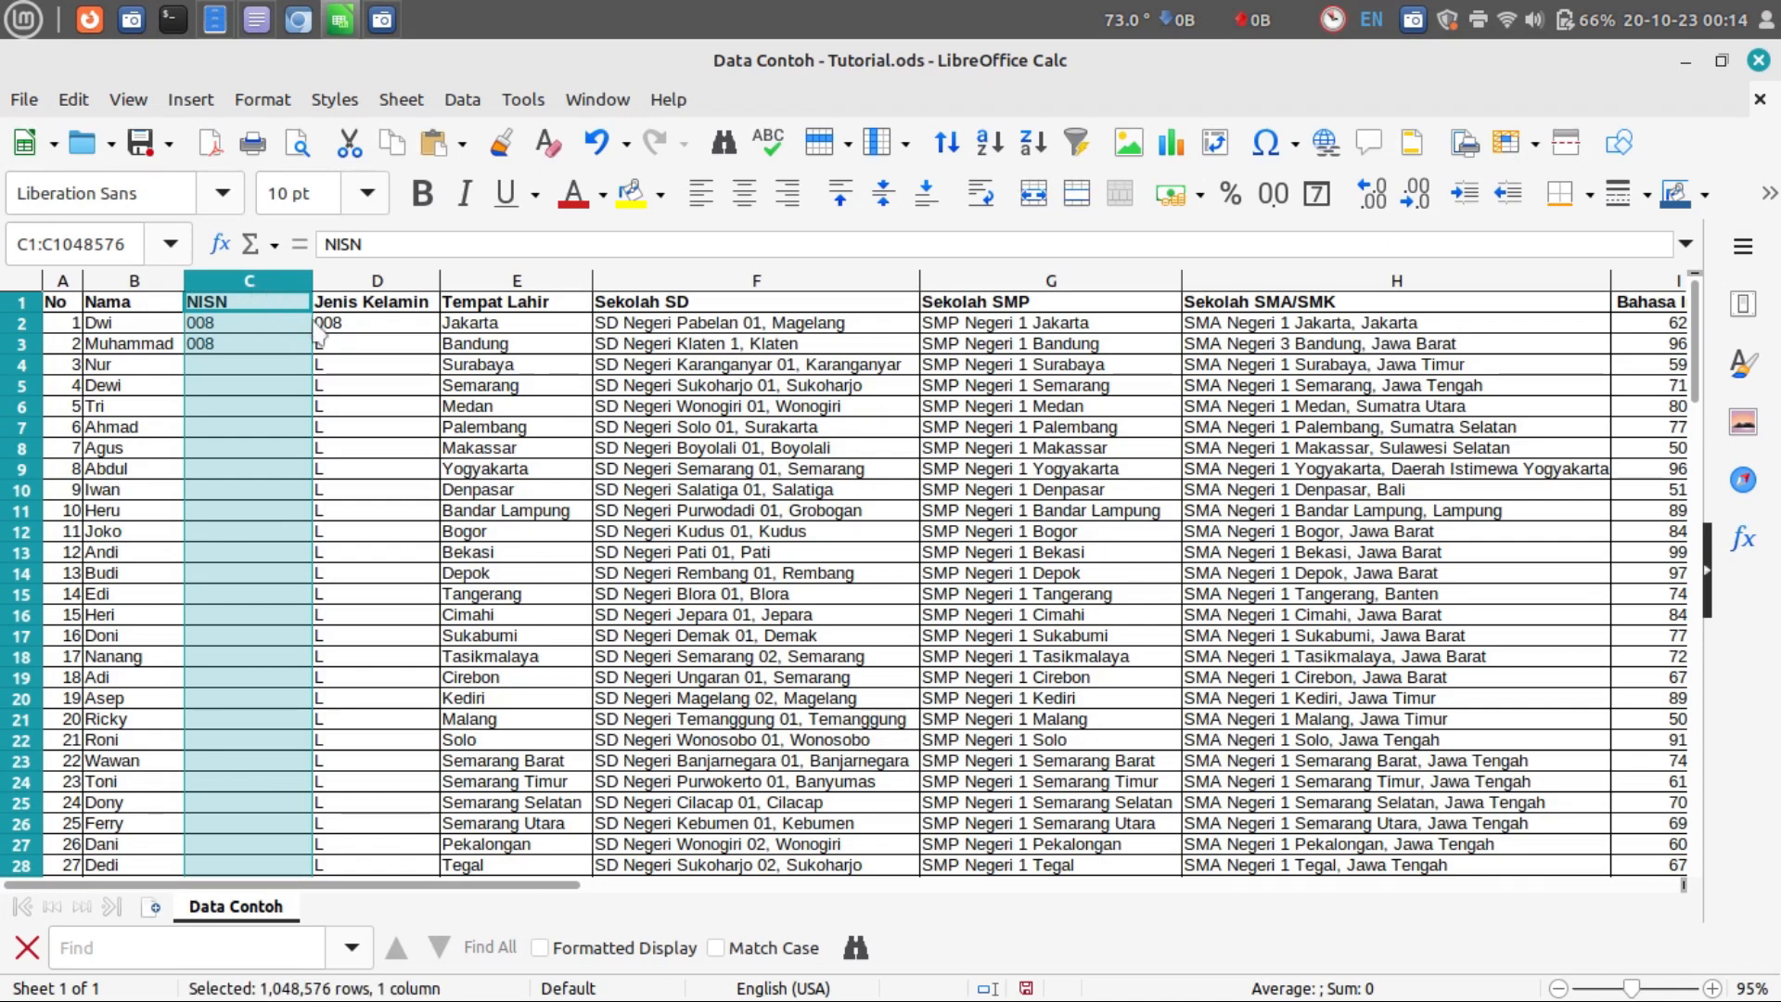
{"action": "right_click", "coordinate": [248, 400]}
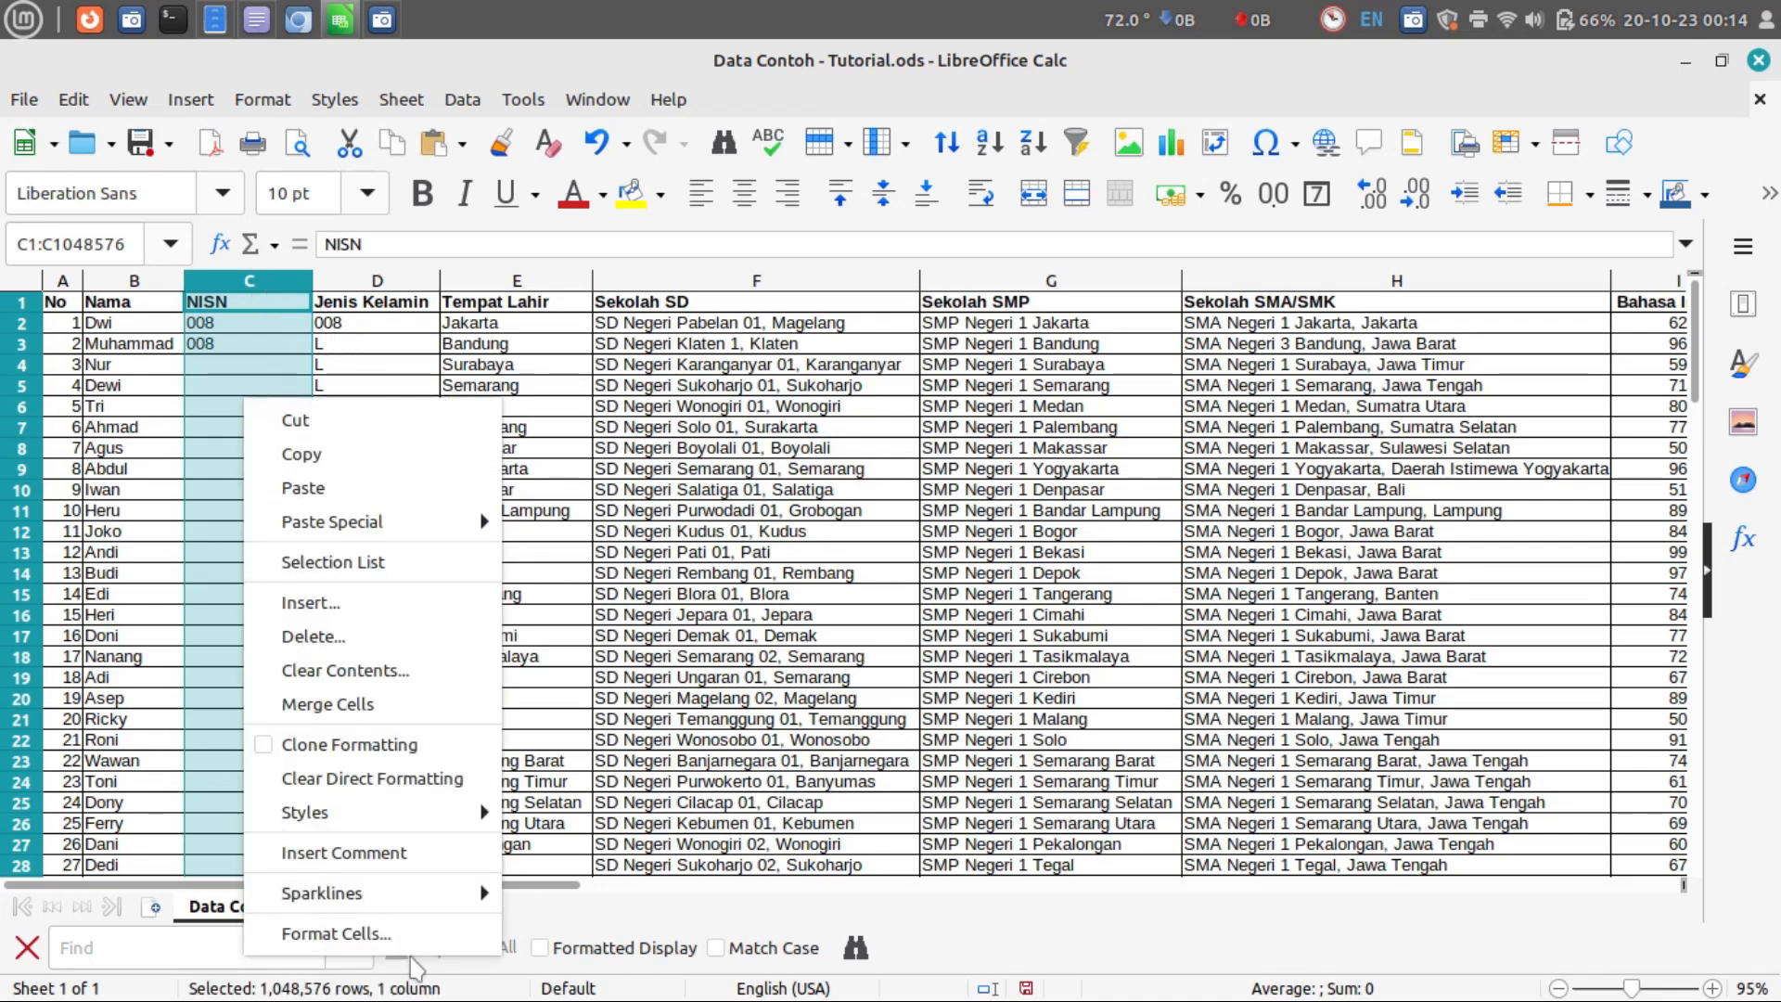
{"action": "left_click", "coordinate": [399, 933]}
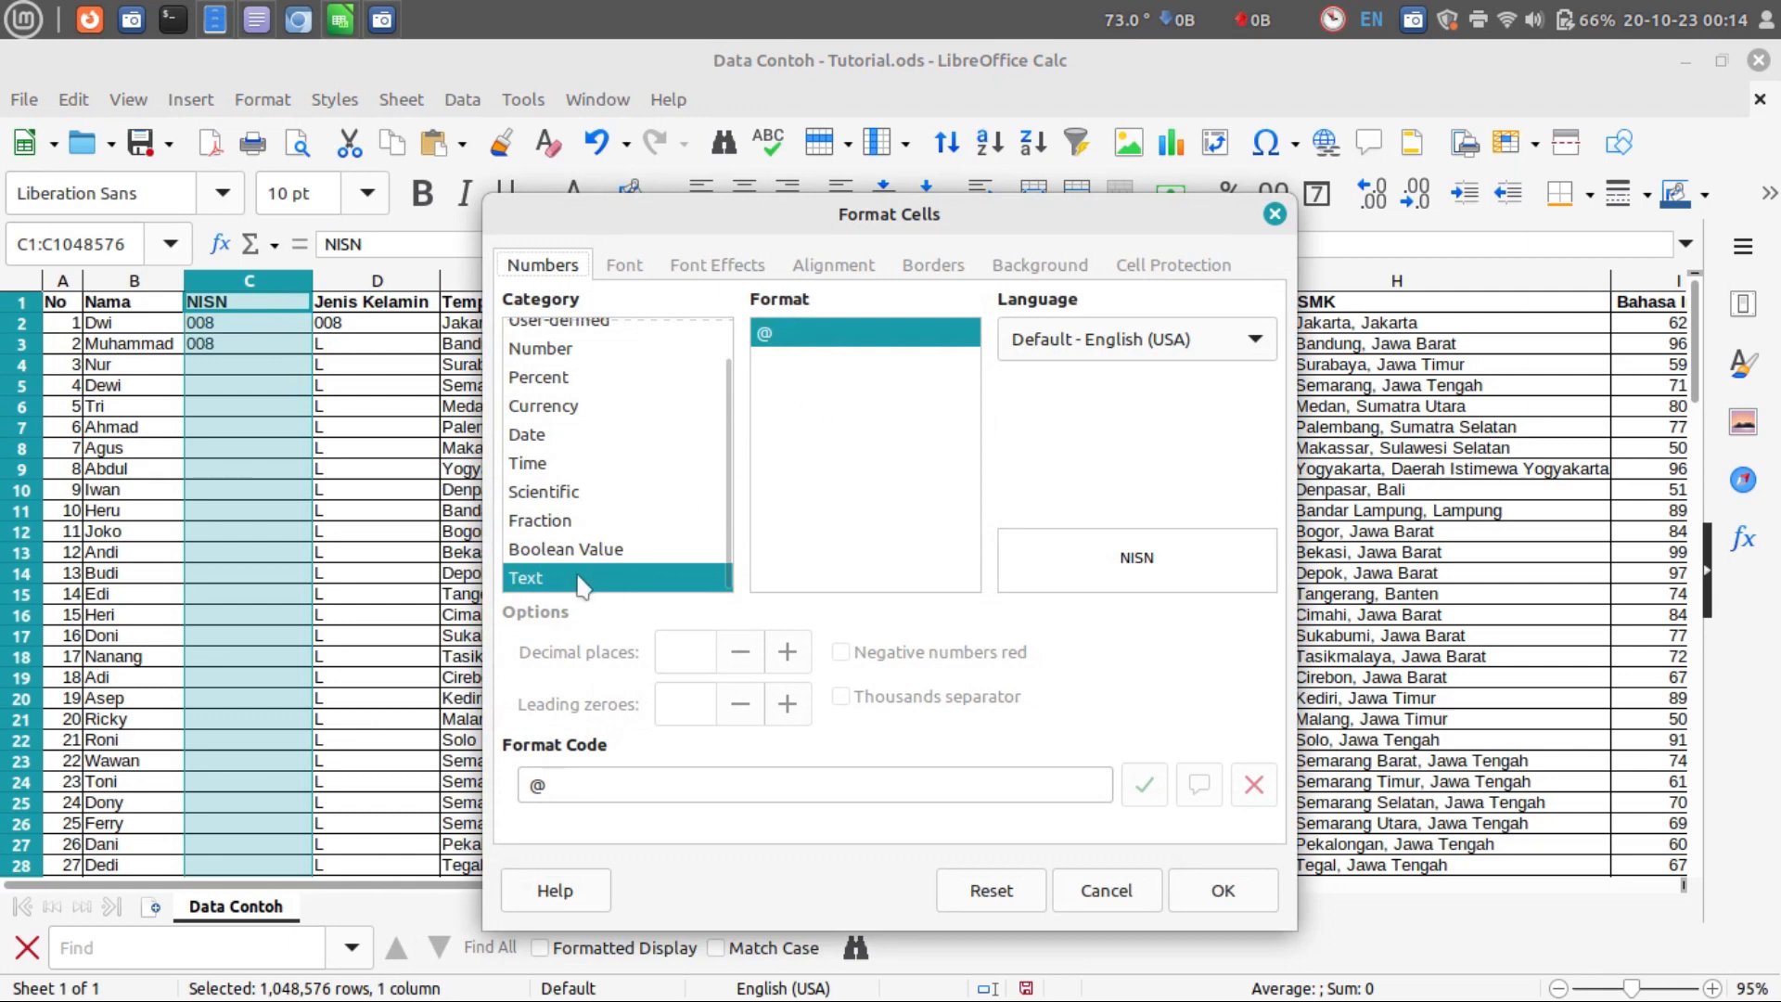
{"action": "scroll", "coordinate": [577, 548], "scroll_direction": "up", "scroll_amount": 2}
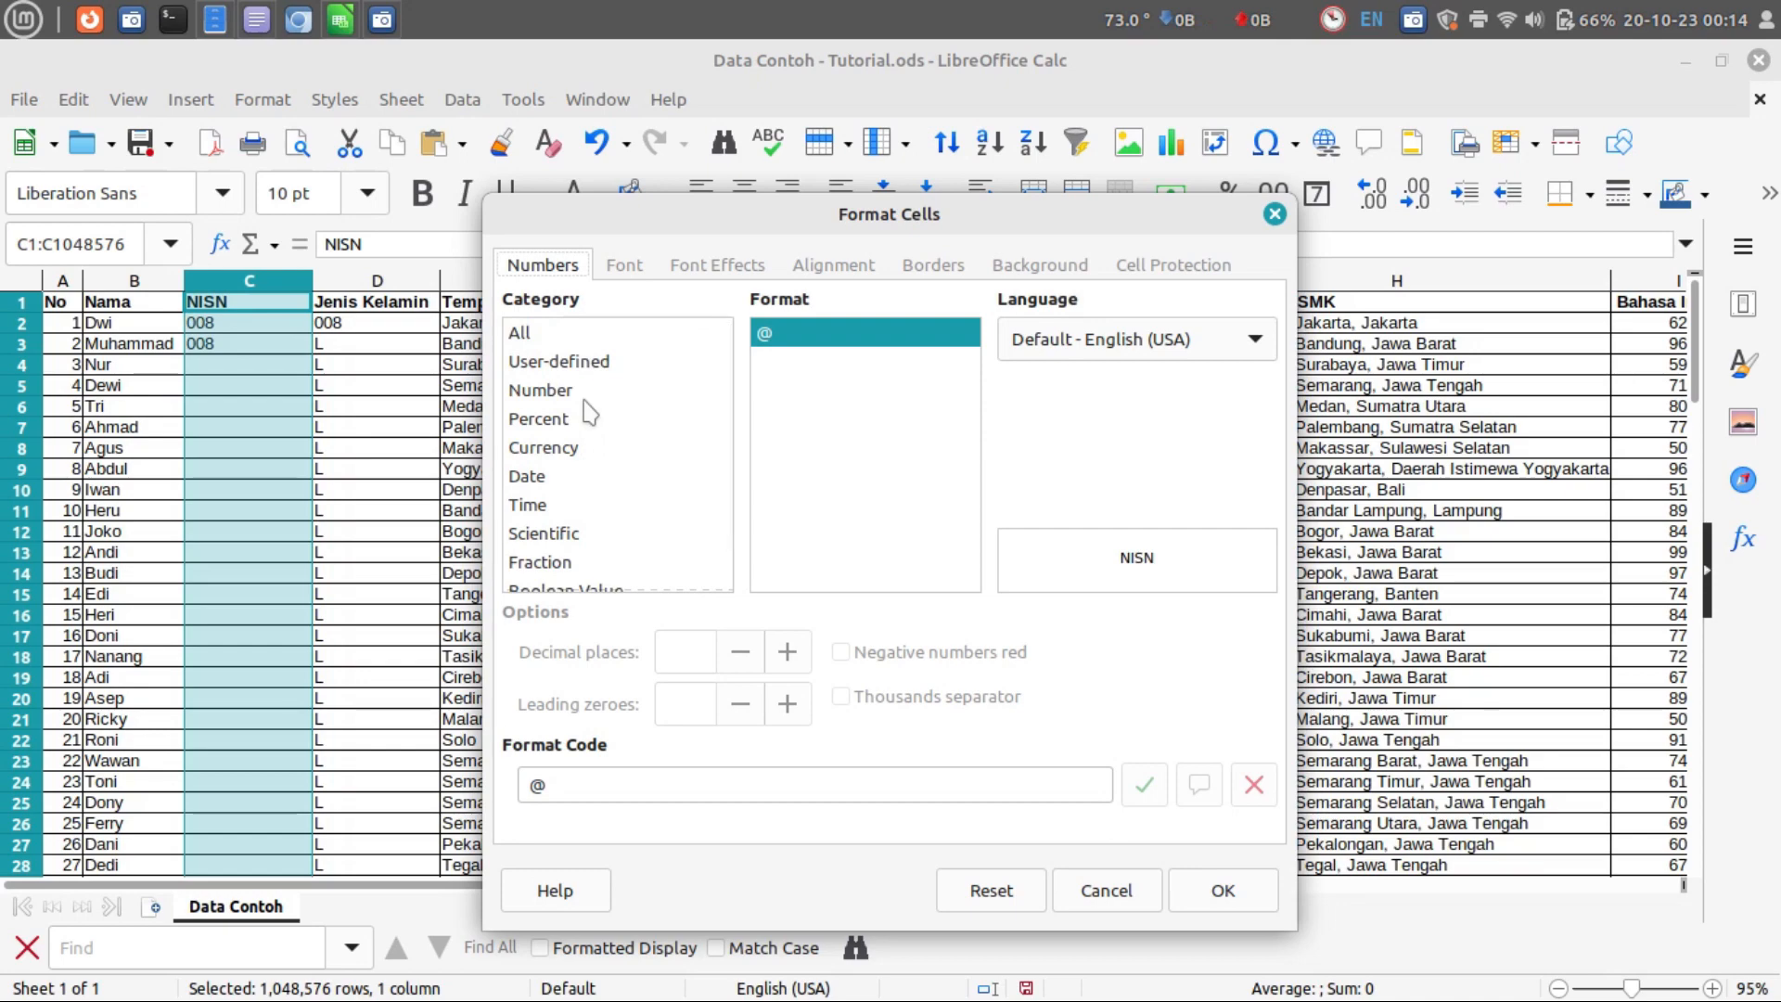
{"action": "left_click", "coordinate": [1100, 892]}
{"action": "left_click", "coordinate": [416, 532]}
{"action": "left_click", "coordinate": [266, 347]}
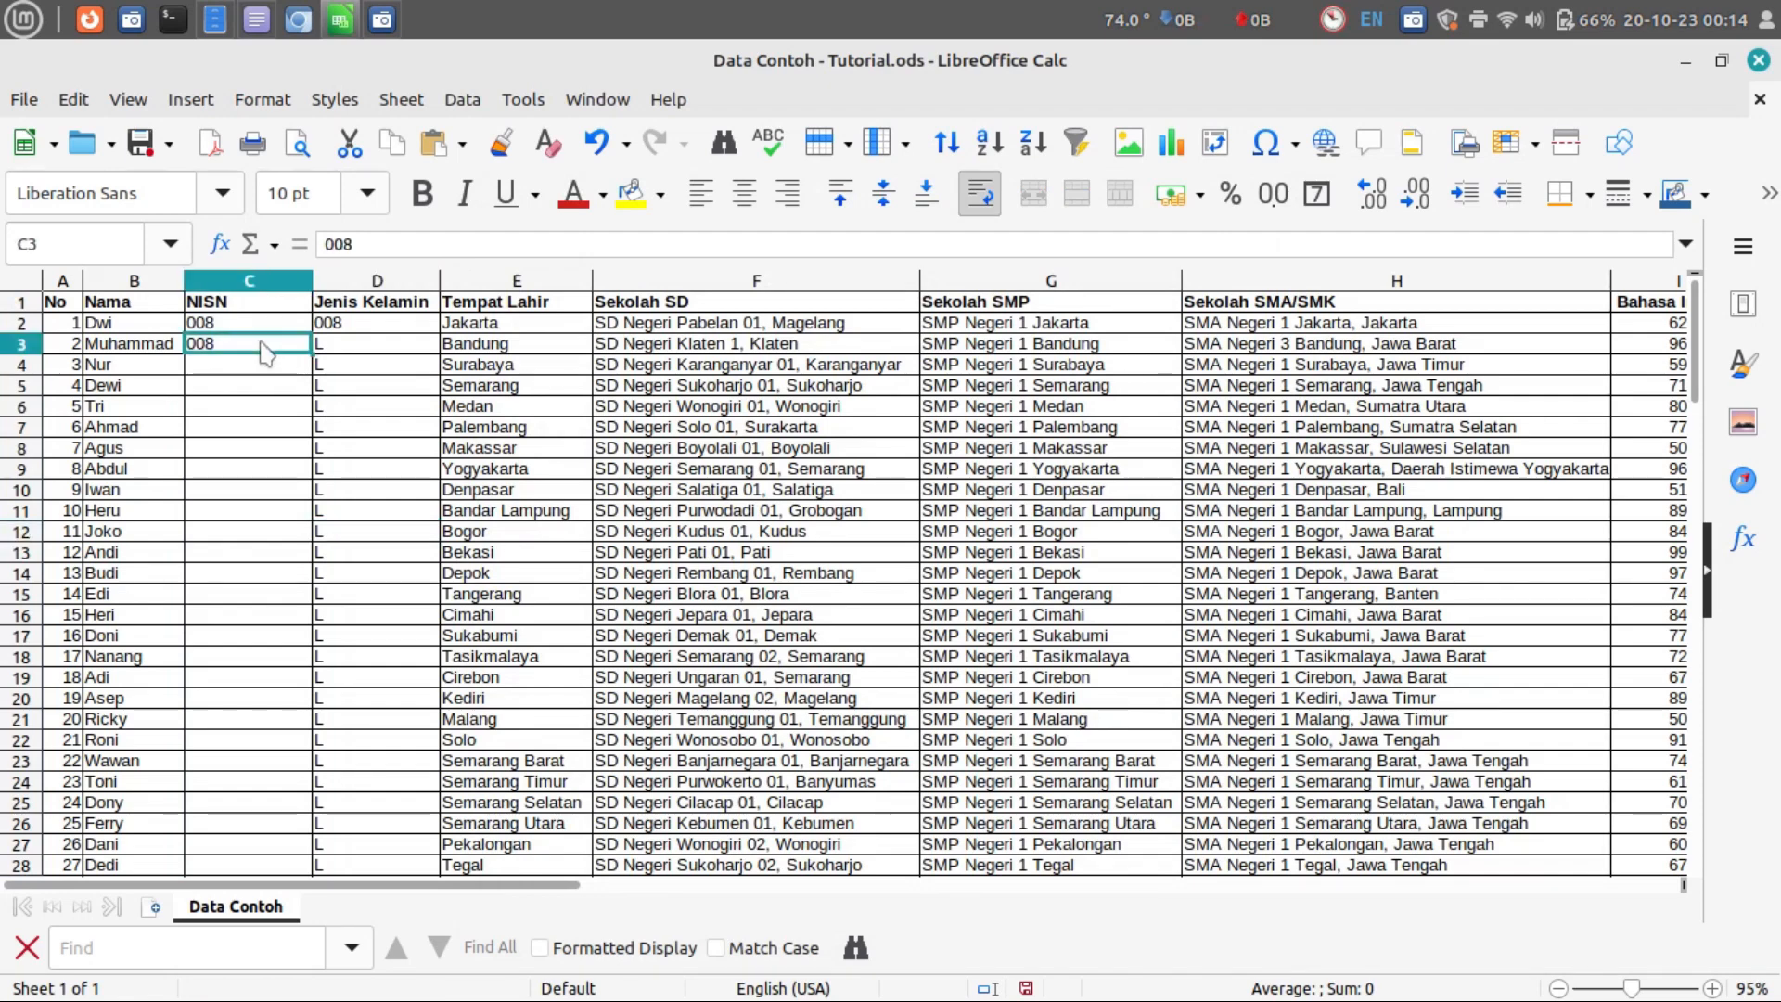
Step: Insert an empty column directly after the NISN column
{"action": "right_click", "coordinate": [272, 282]}
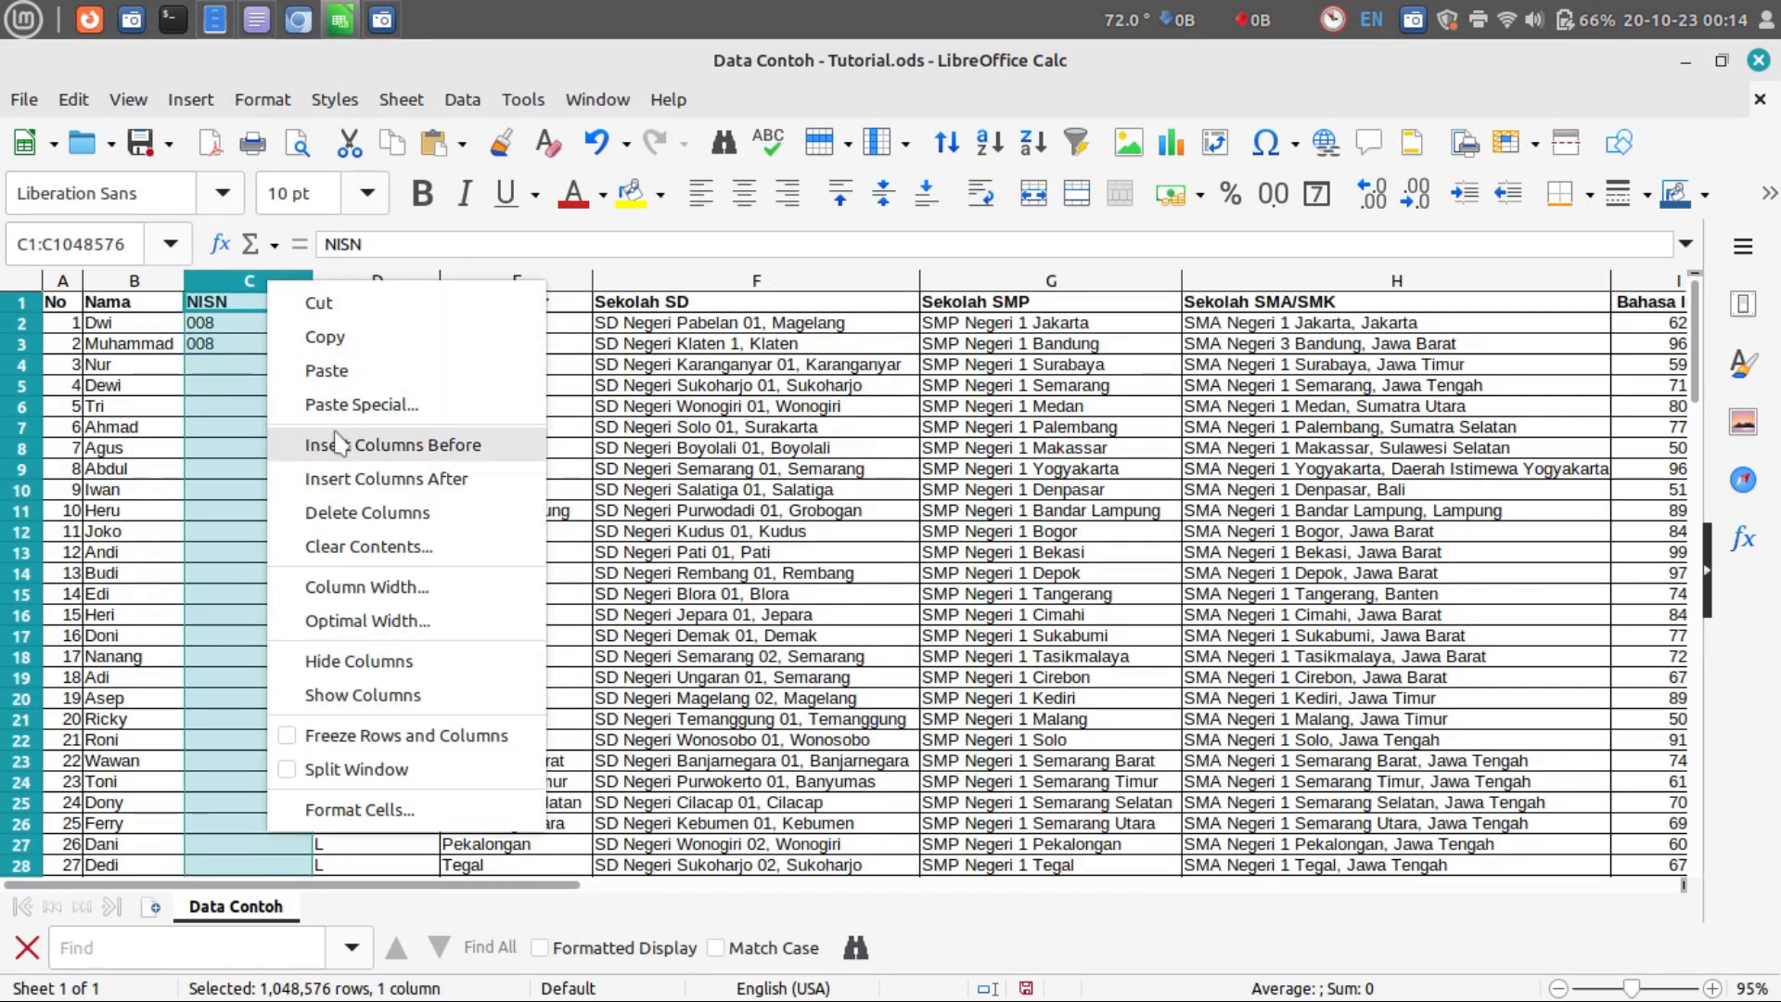
{"action": "left_click", "coordinate": [386, 479]}
{"action": "left_click", "coordinate": [362, 447]}
Step: Enter the header "Bayar Seragam" in cell D1 of the empty column
{"action": "left_click", "coordinate": [367, 303]}
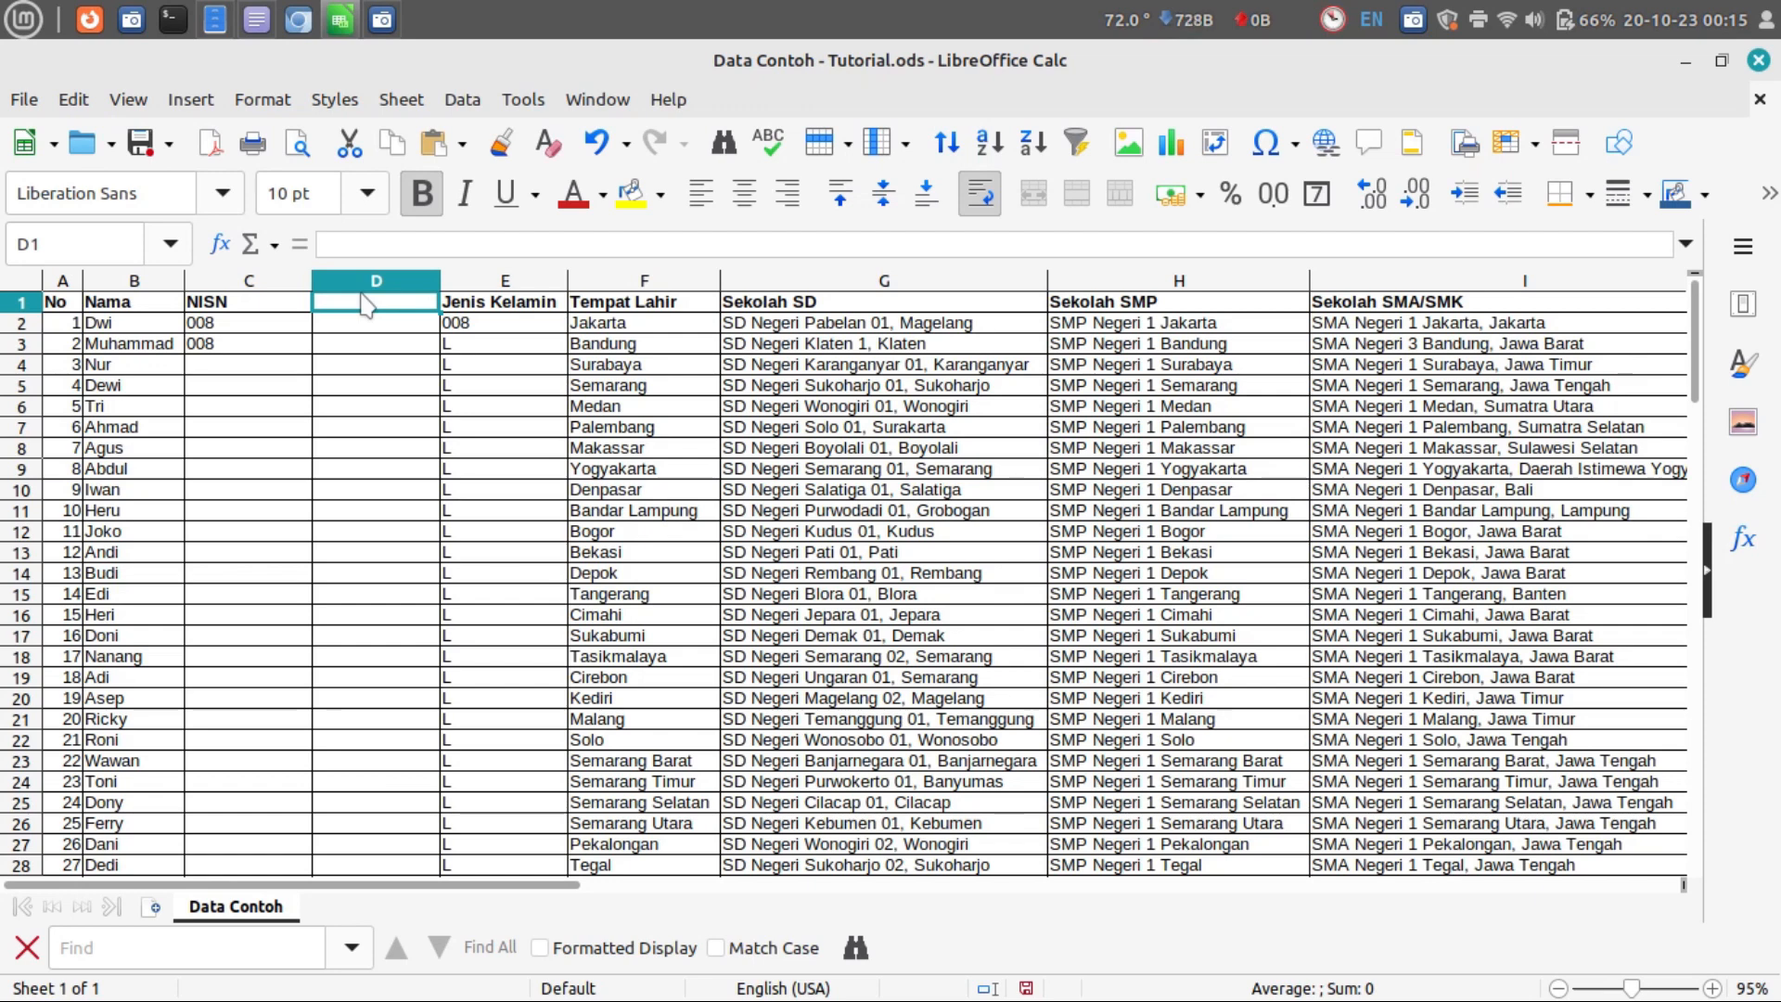
{"action": "type", "text": "Sumab"}
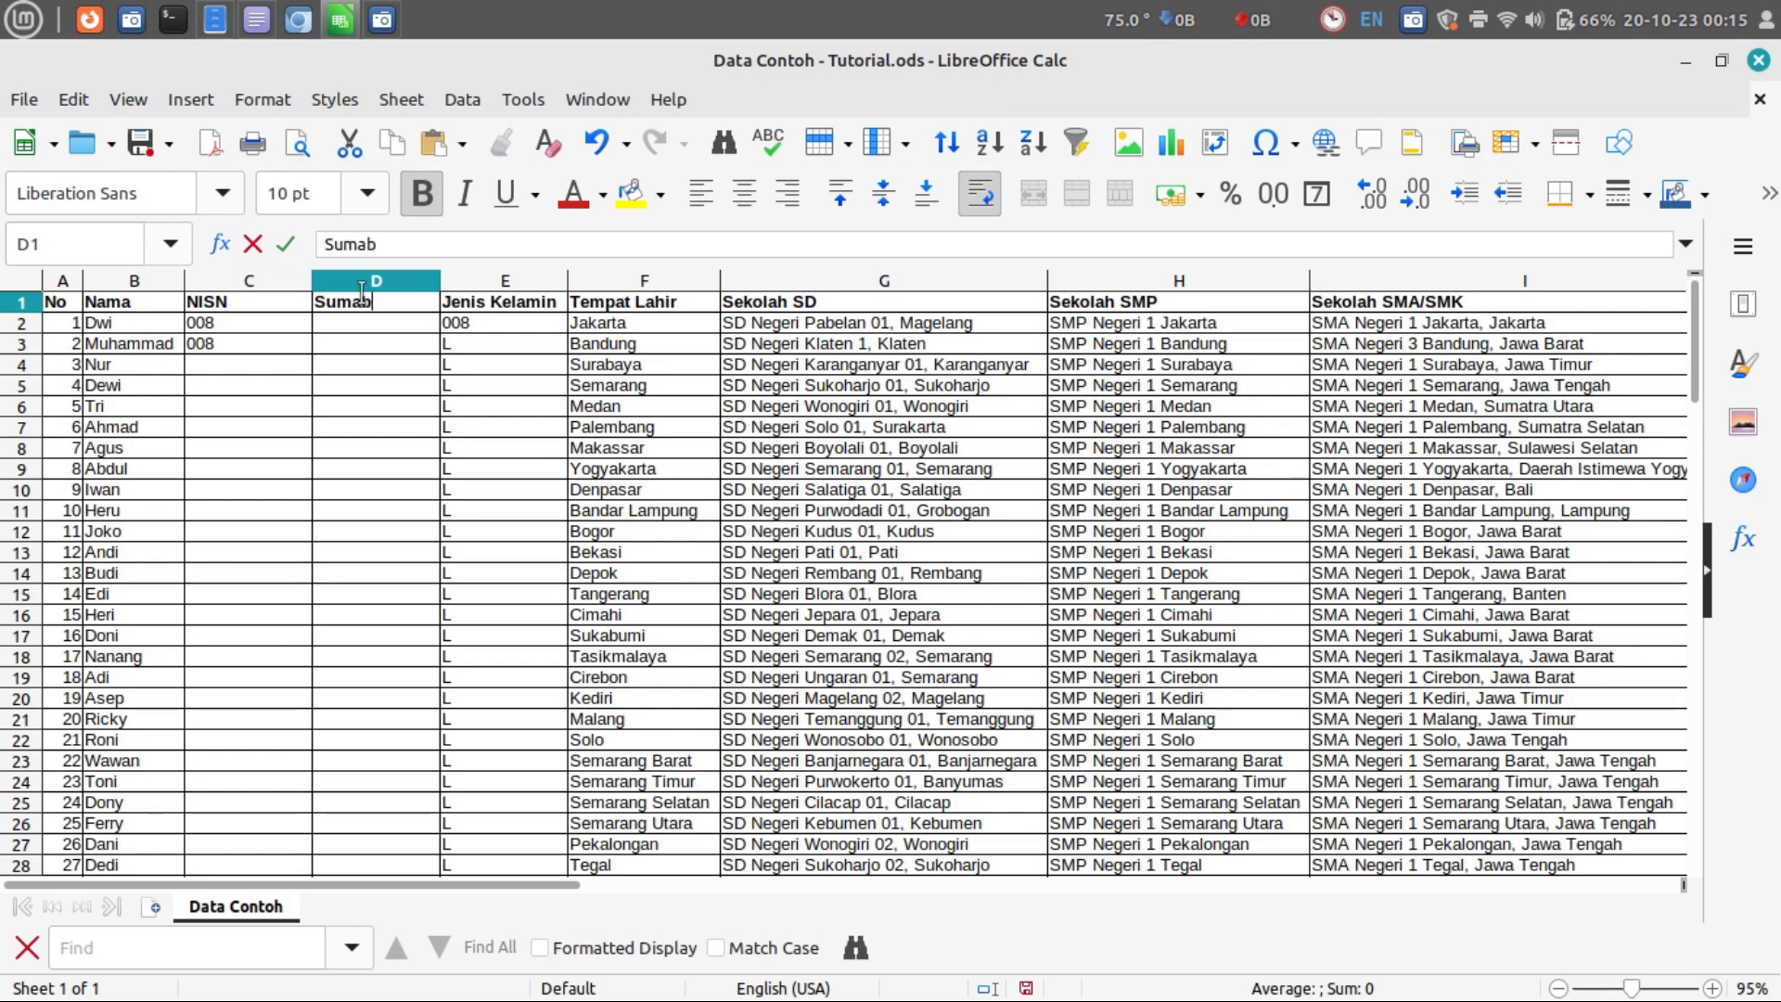
{"action": "type", "text": "n"}
{"action": "key", "text": "BackSpace"}
{"action": "key", "text": "BackSpace"}
{"action": "key", "text": "BackSpace"}
{"action": "type", "text": "bangan"}
{"action": "key", "text": "BackSpace"}
{"action": "key", "text": "BackSpace"}
{"action": "key", "text": "BackSpace"}
{"action": "key", "text": "BackSpace"}
{"action": "key", "text": "BackSpace"}
{"action": "key", "text": "BackSpace"}
{"action": "key", "text": "BackSpace"}
{"action": "key", "text": "BackSpace"}
{"action": "type", "text": "Bayar Seraganm"}
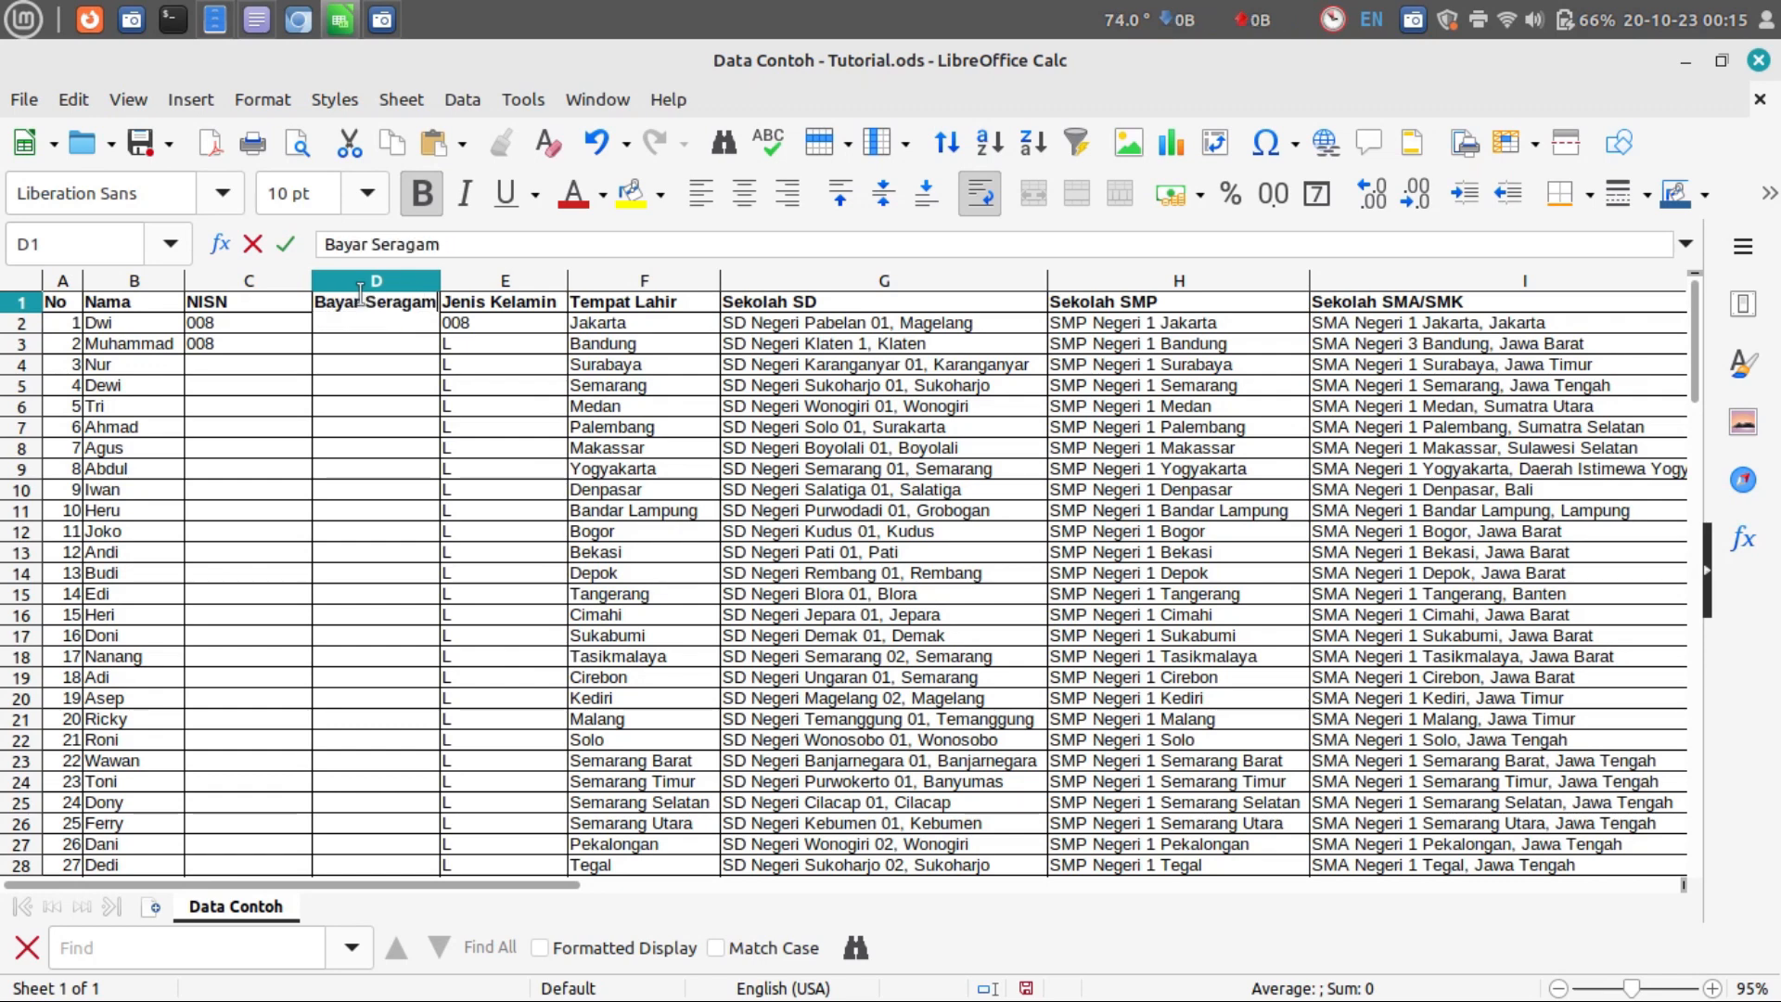
{"action": "key", "text": "Return"}
{"action": "left_click", "coordinate": [398, 596]}
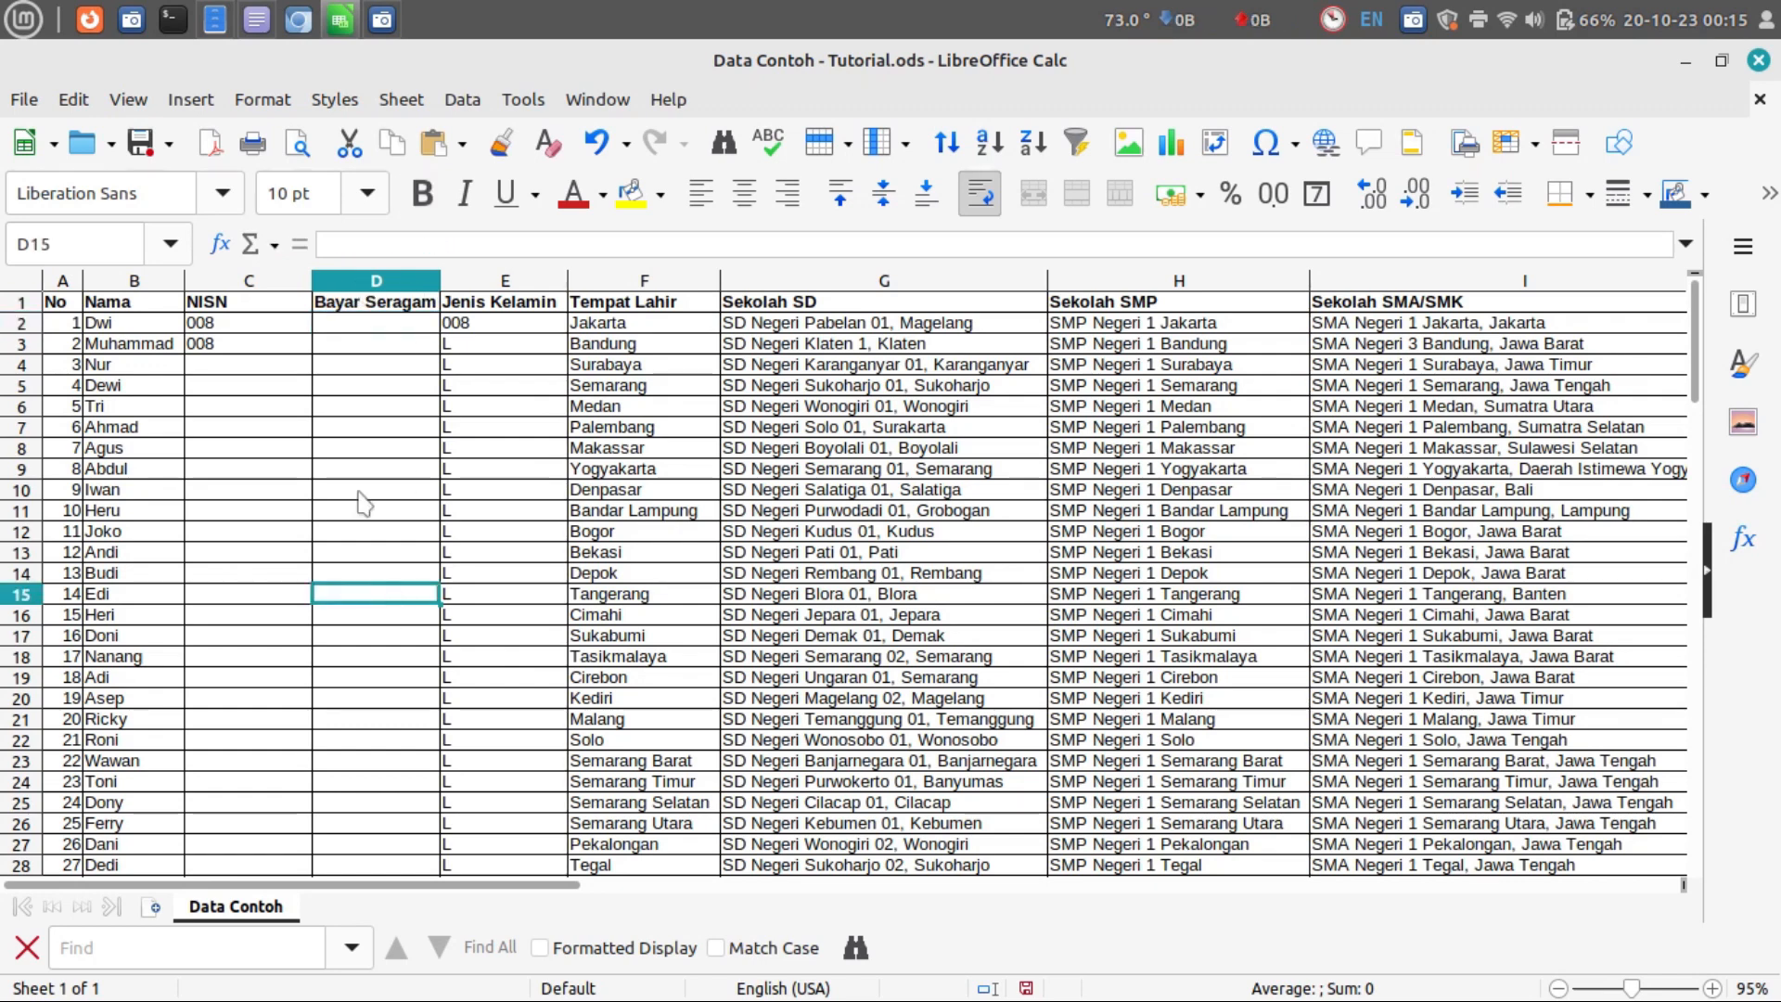
Step: Enter 500000 as the first Bayar Seragam amount in cell D2
{"action": "left_click", "coordinate": [360, 325]}
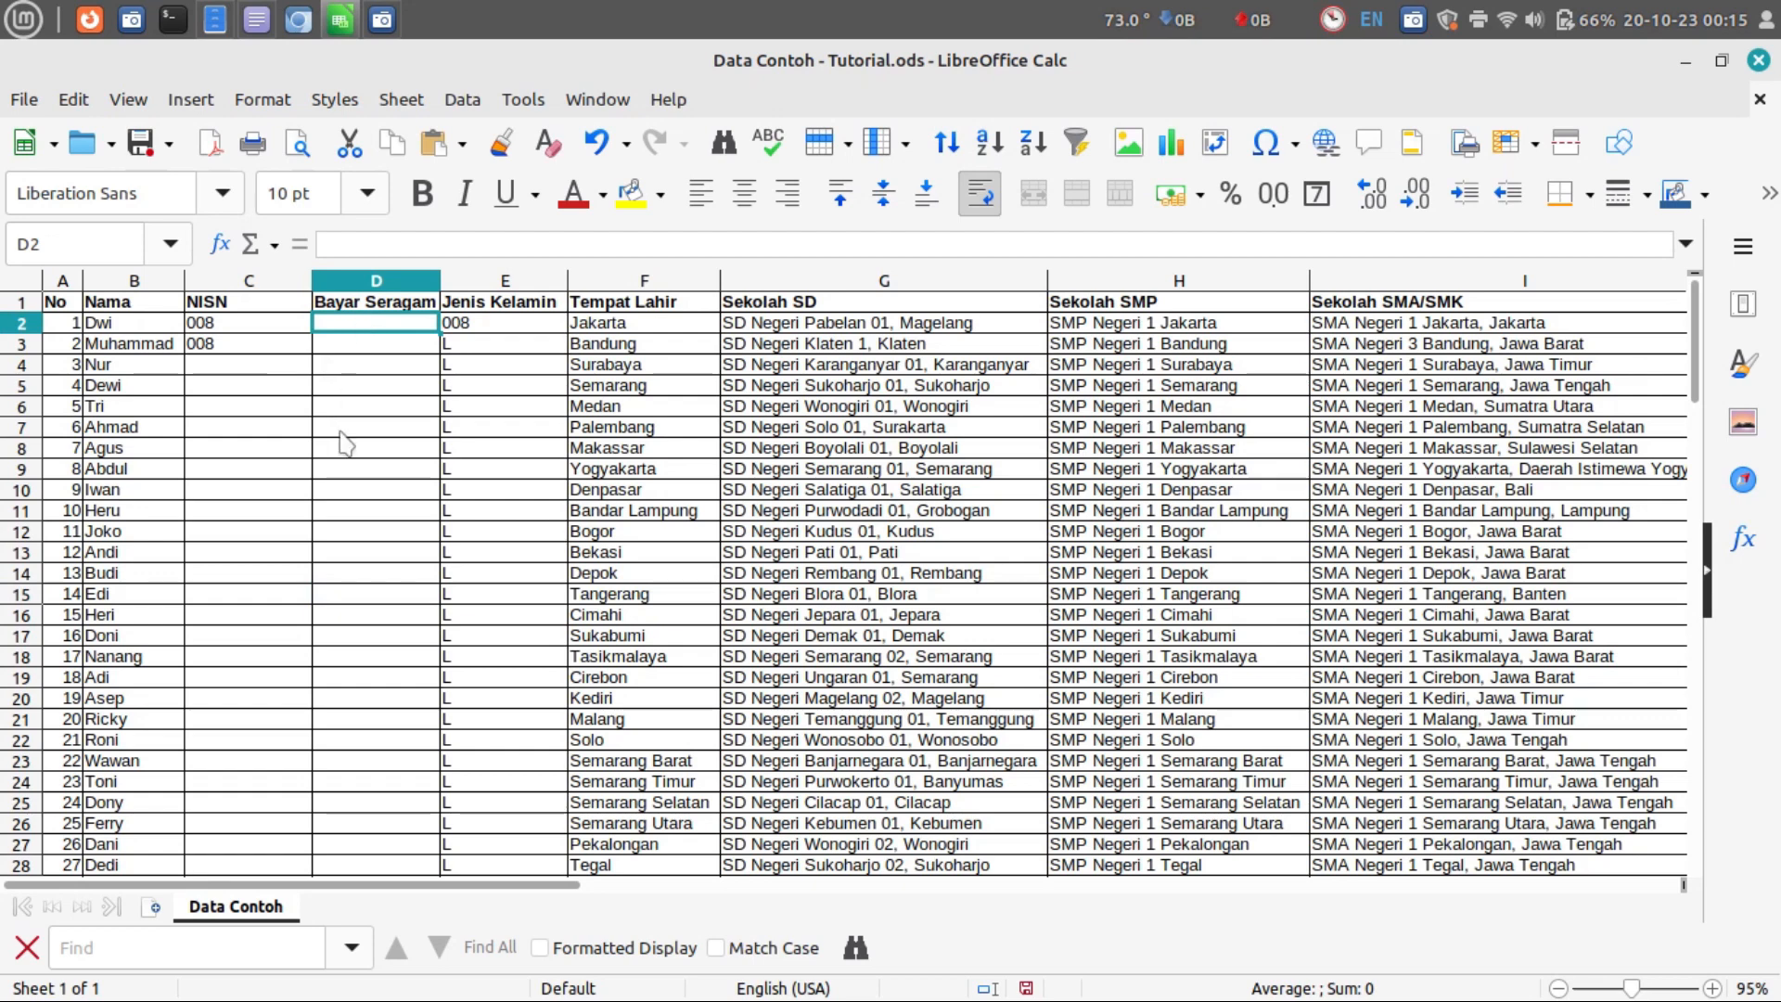
{"action": "type", "text": "500000"}
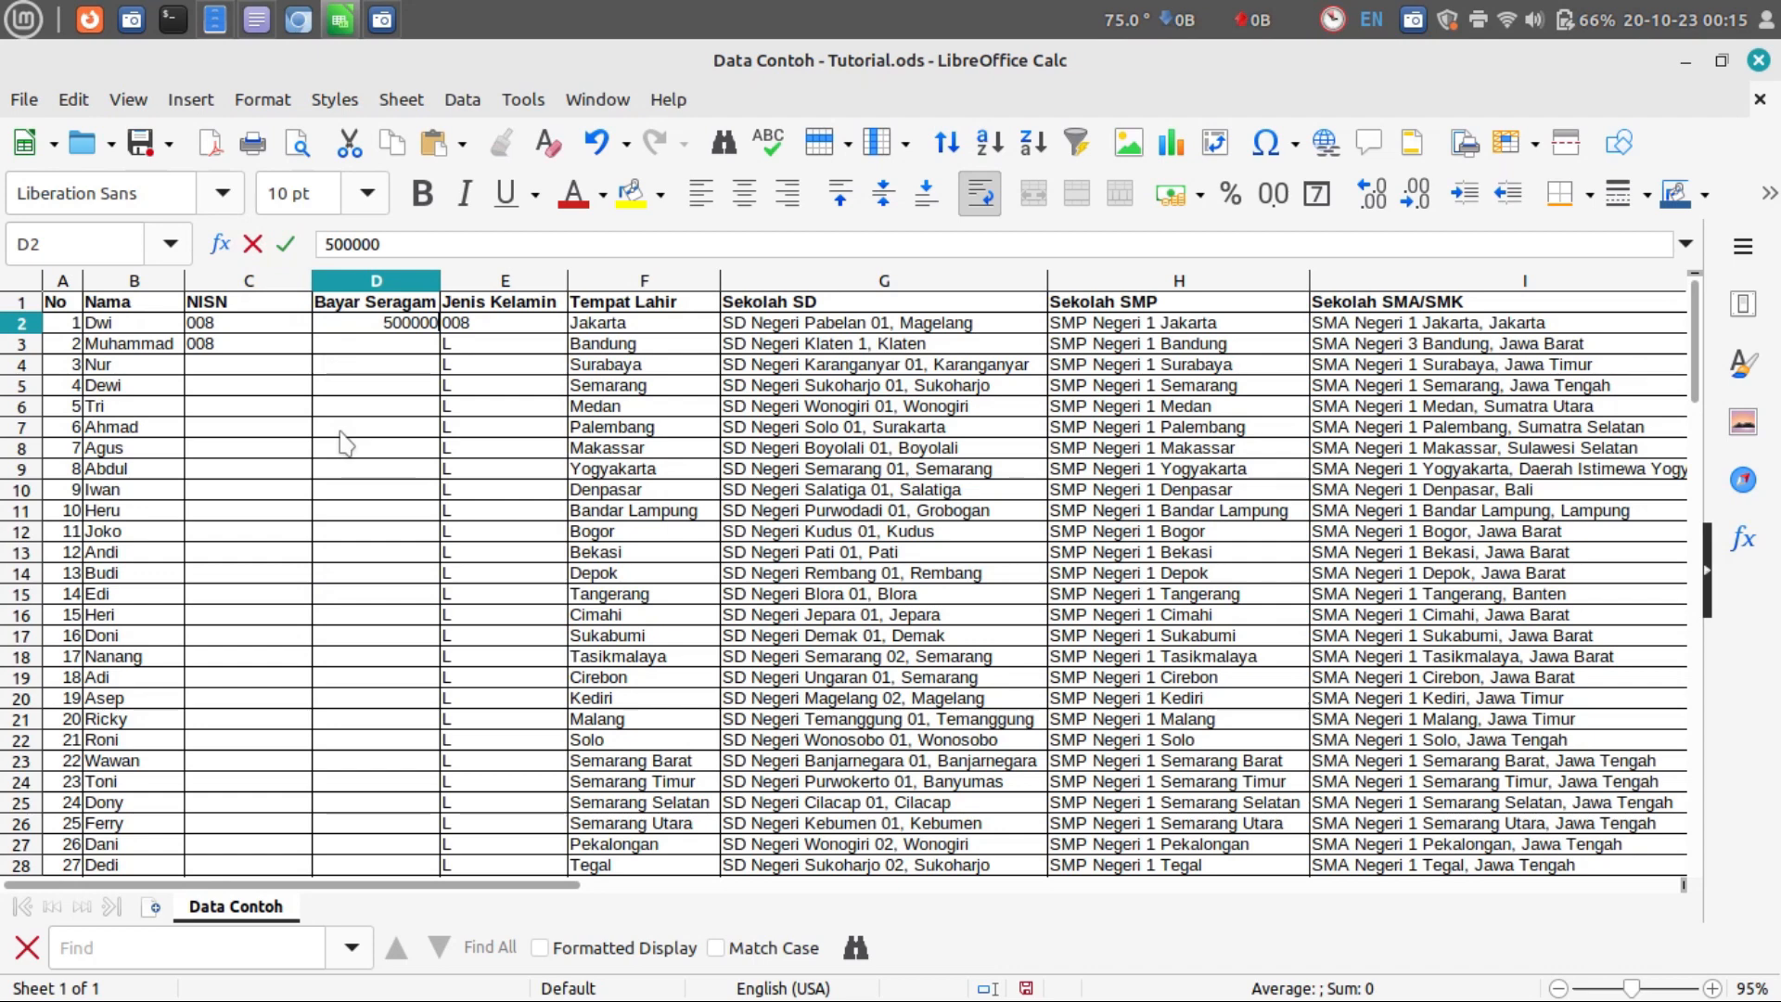
{"action": "key", "text": "Return"}
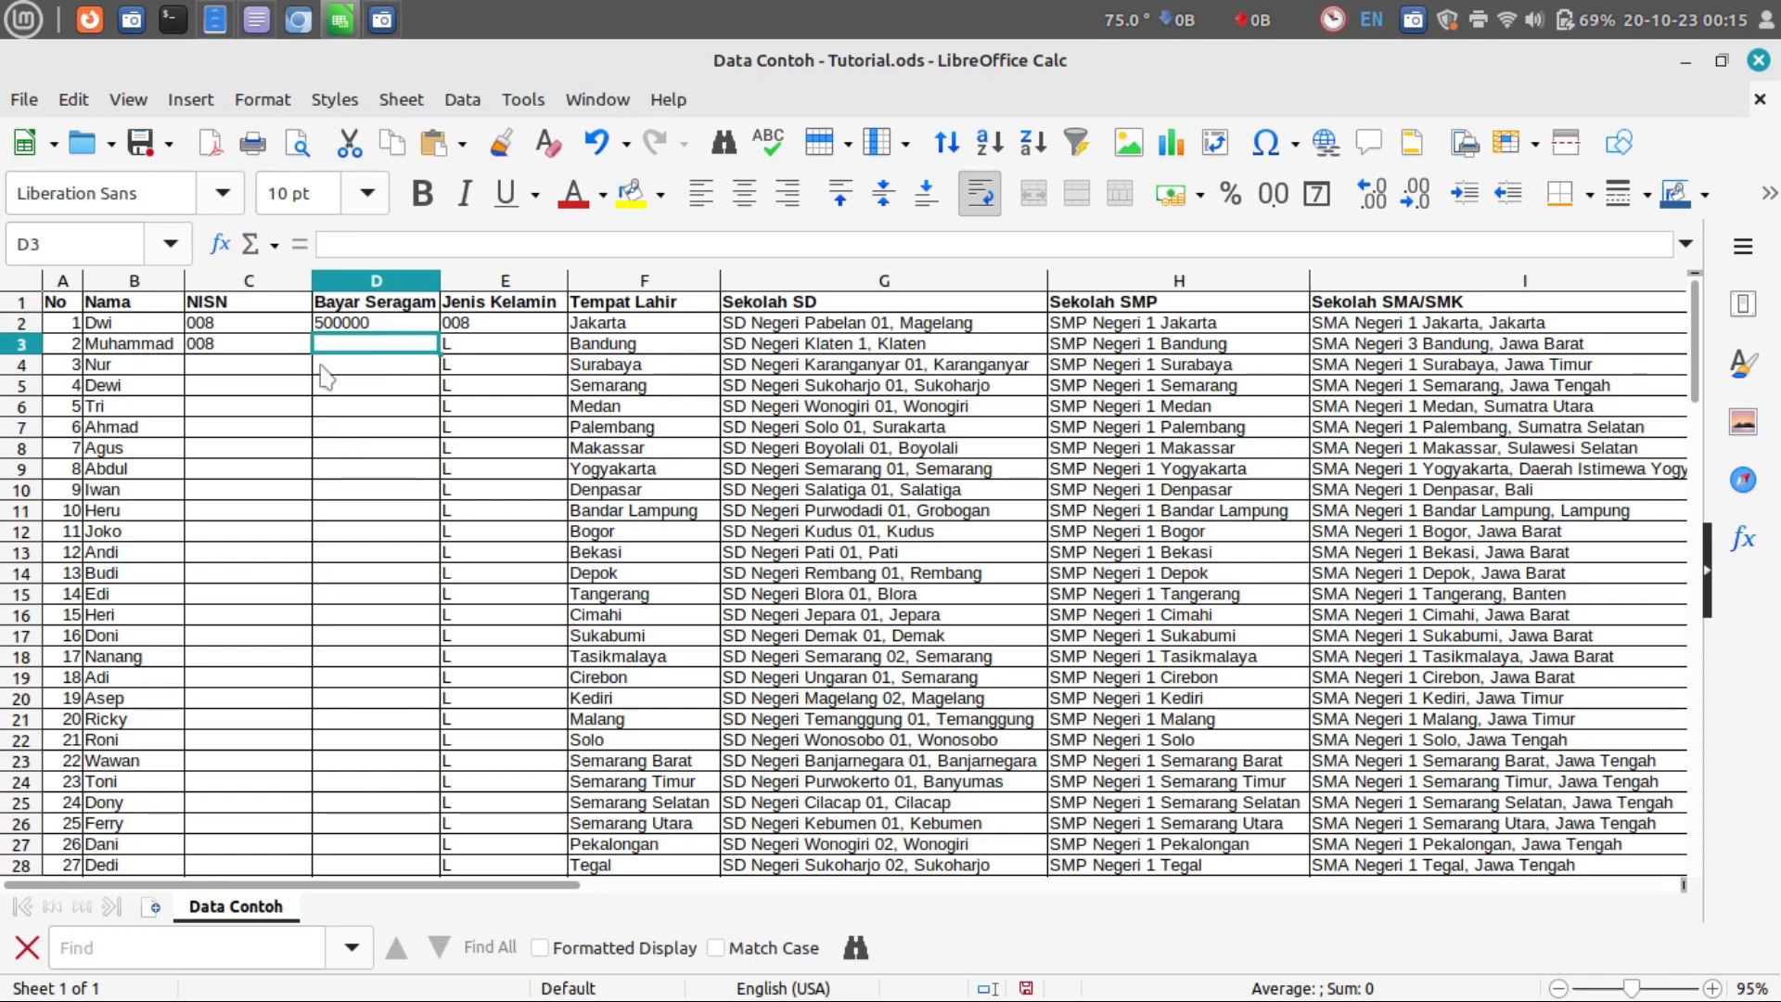
{"action": "left_click", "coordinate": [375, 326]}
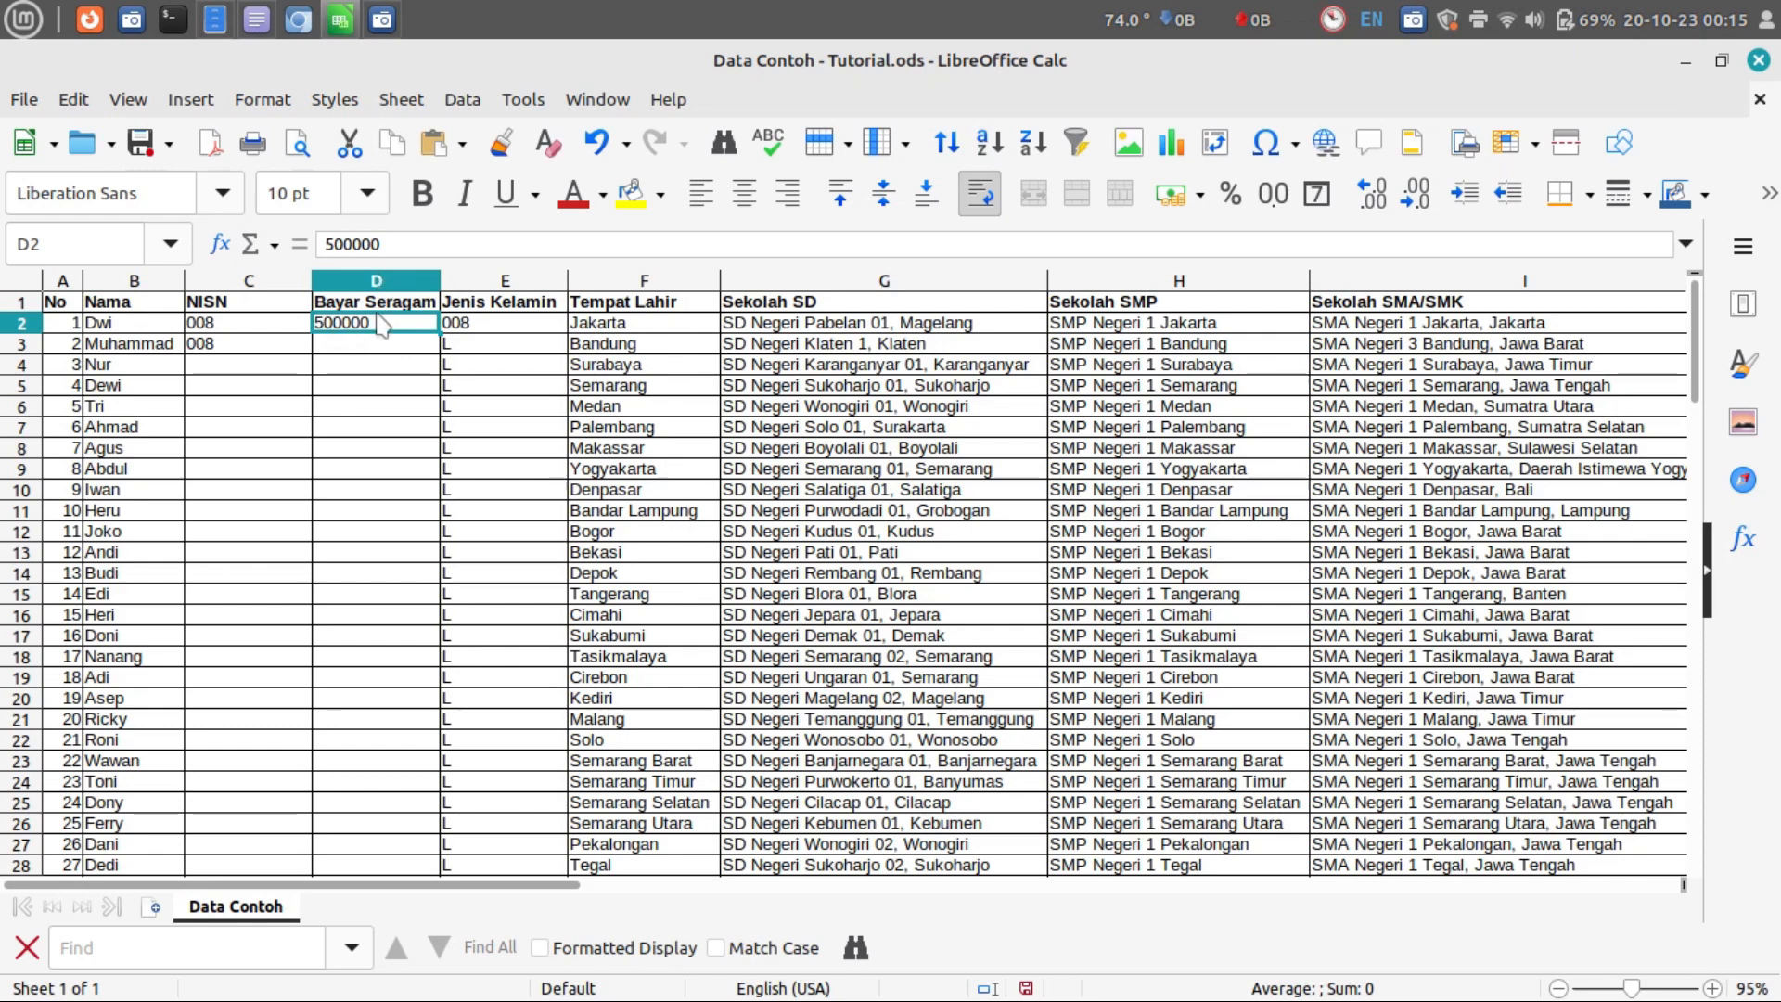
Step: Set the number format of the whole Bayar Seragam column to the Currency category with IDR Rp Indonesian
{"action": "left_click", "coordinate": [391, 283]}
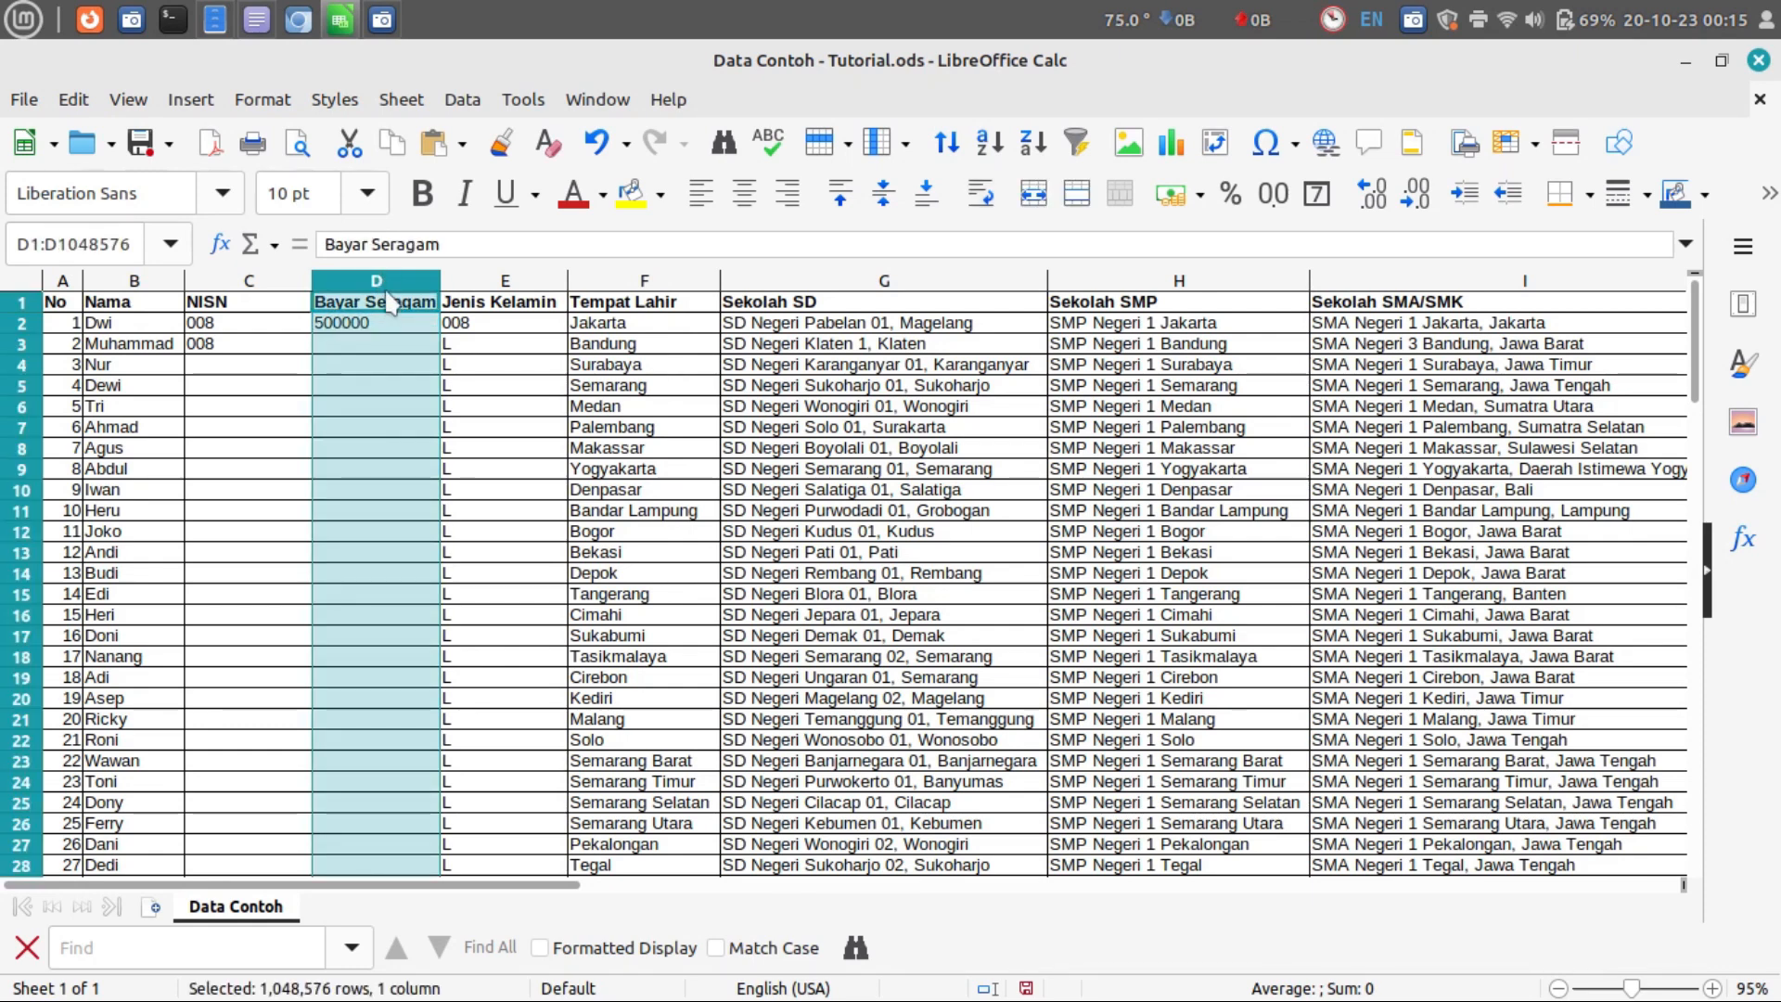
{"action": "right_click", "coordinate": [388, 295]}
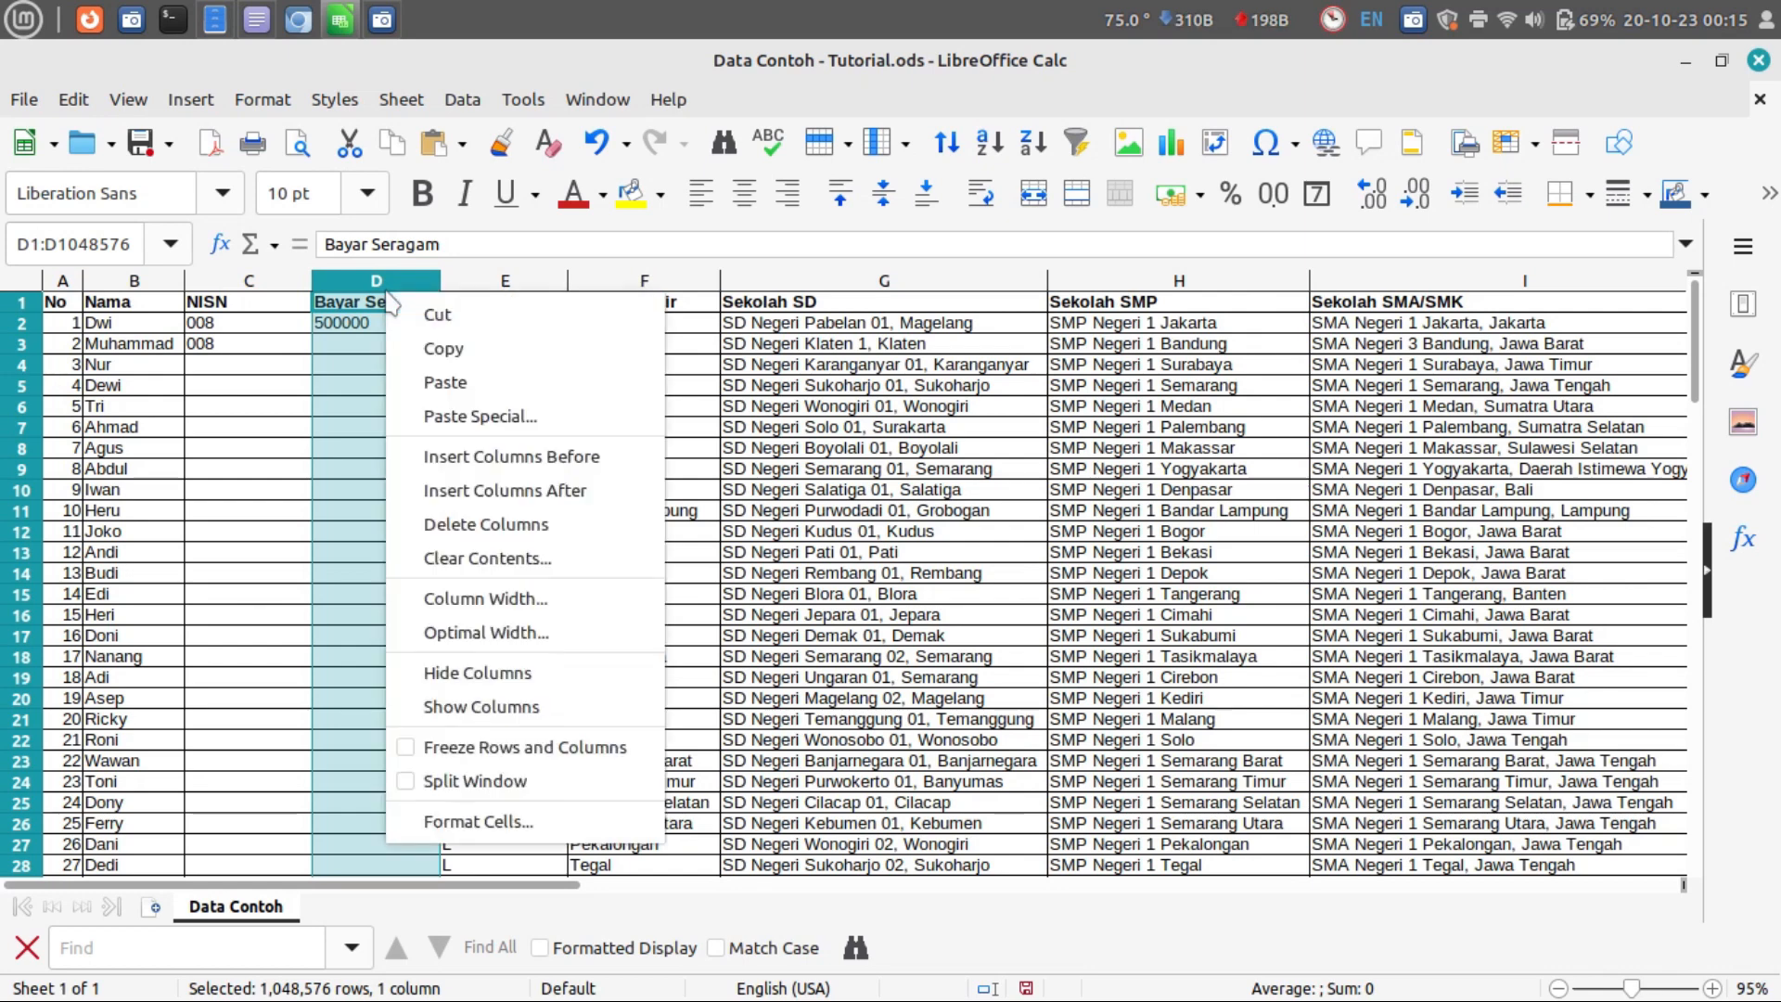
{"action": "left_click", "coordinate": [492, 818]}
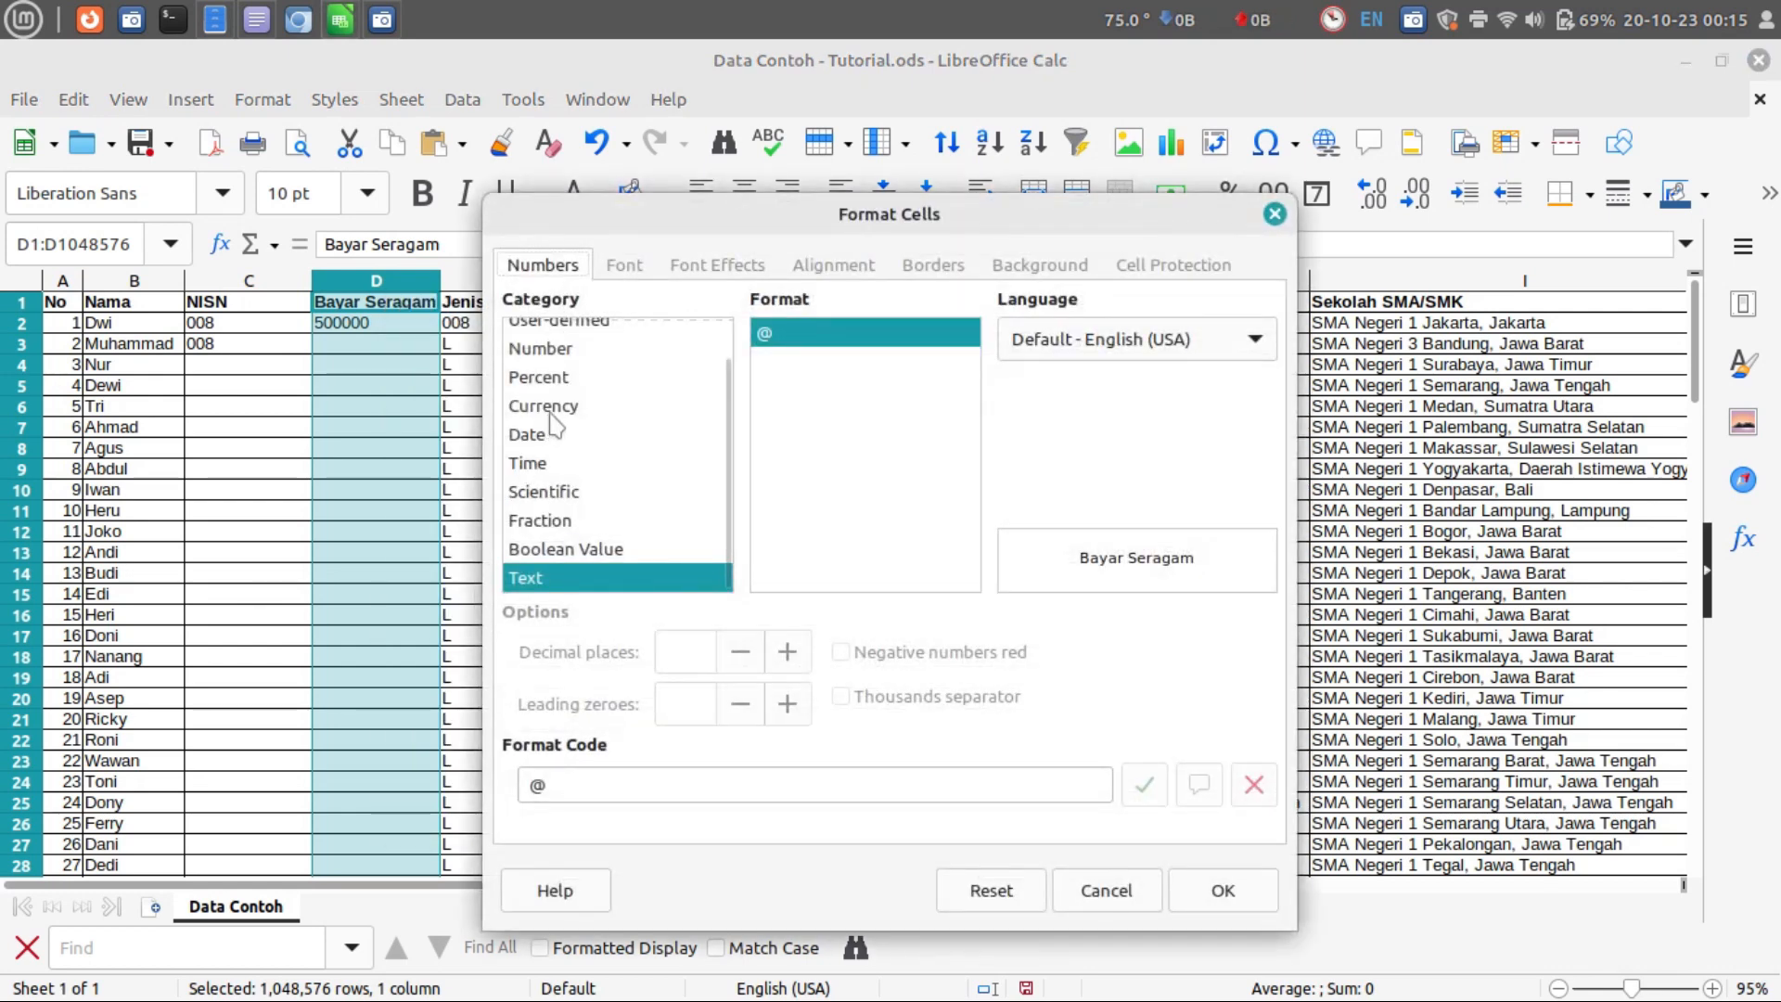
{"action": "left_click", "coordinate": [551, 413]}
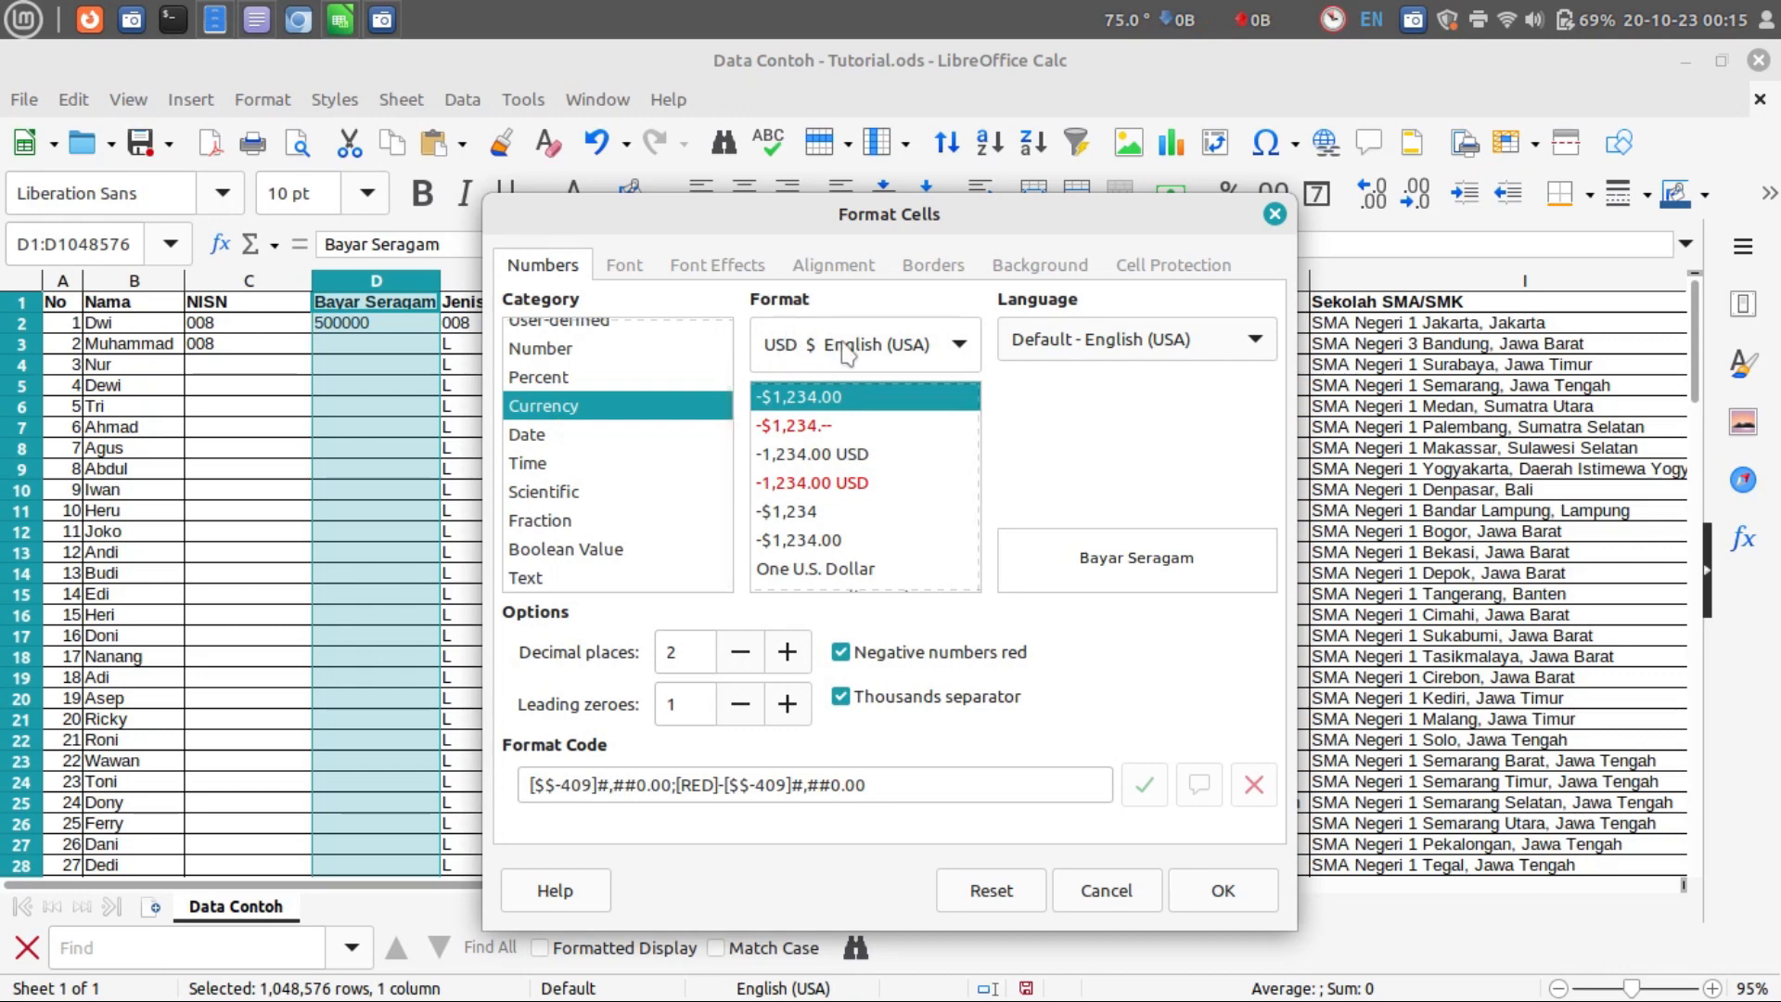
{"action": "left_click", "coordinate": [833, 354]}
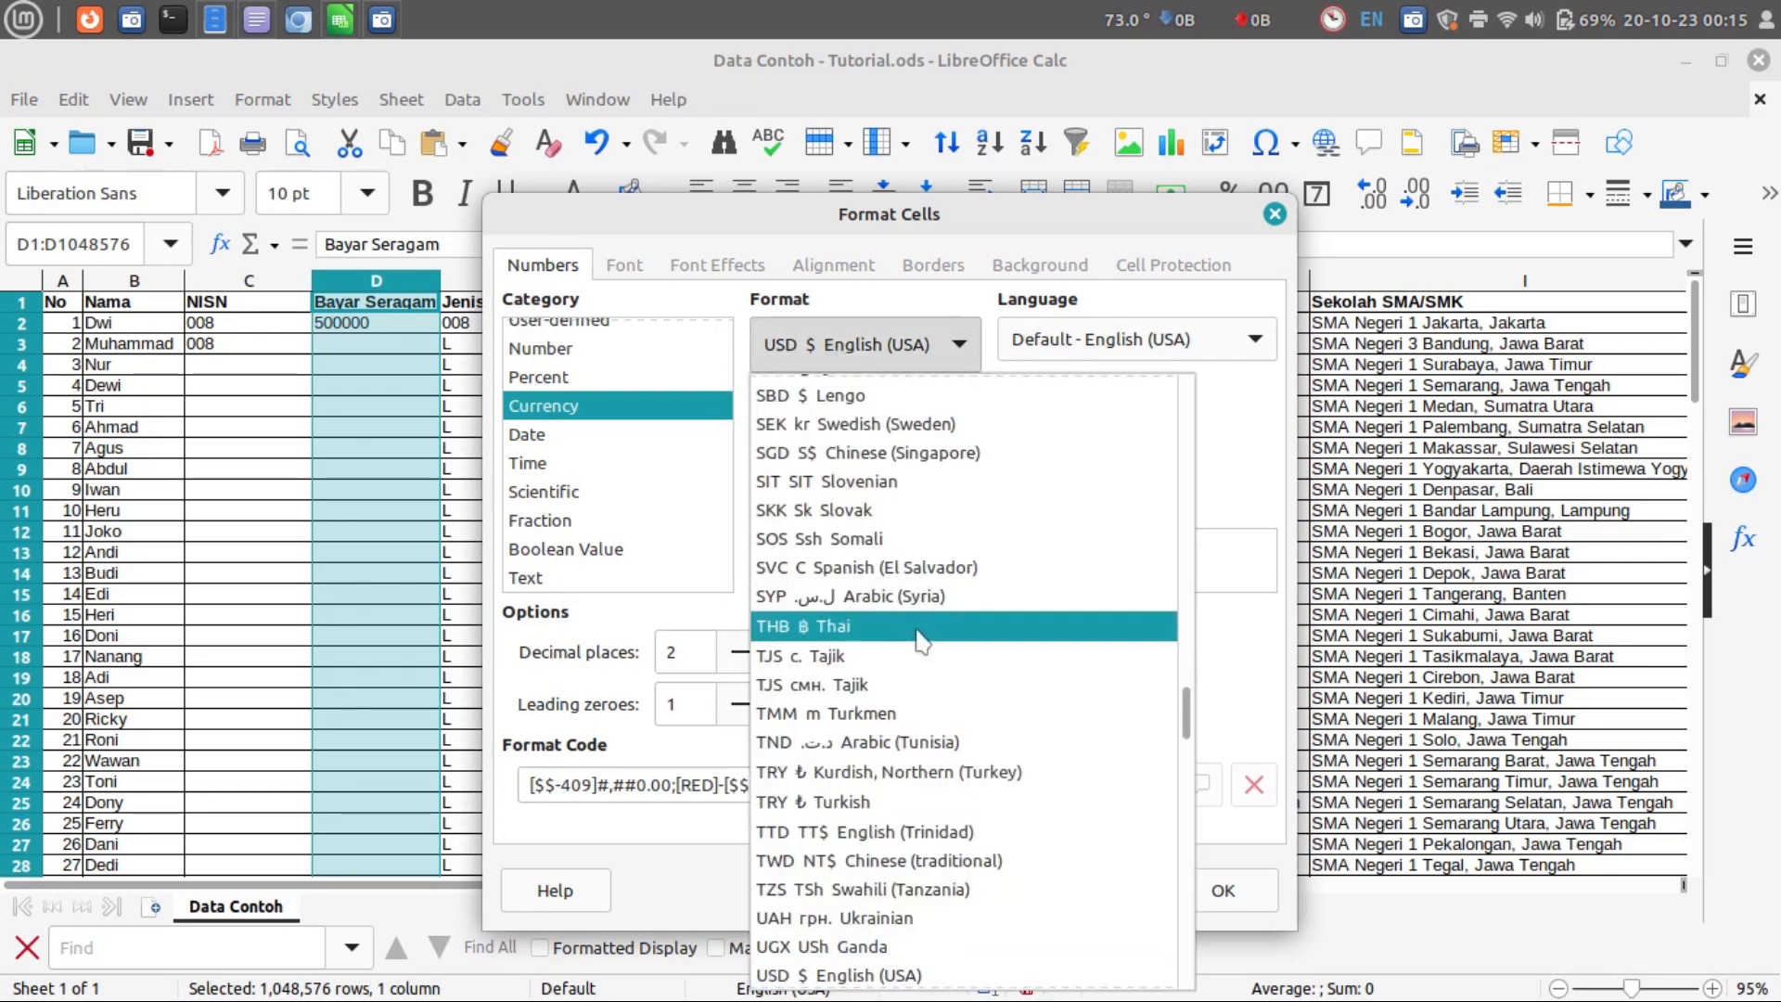
{"action": "type", "text": "id"}
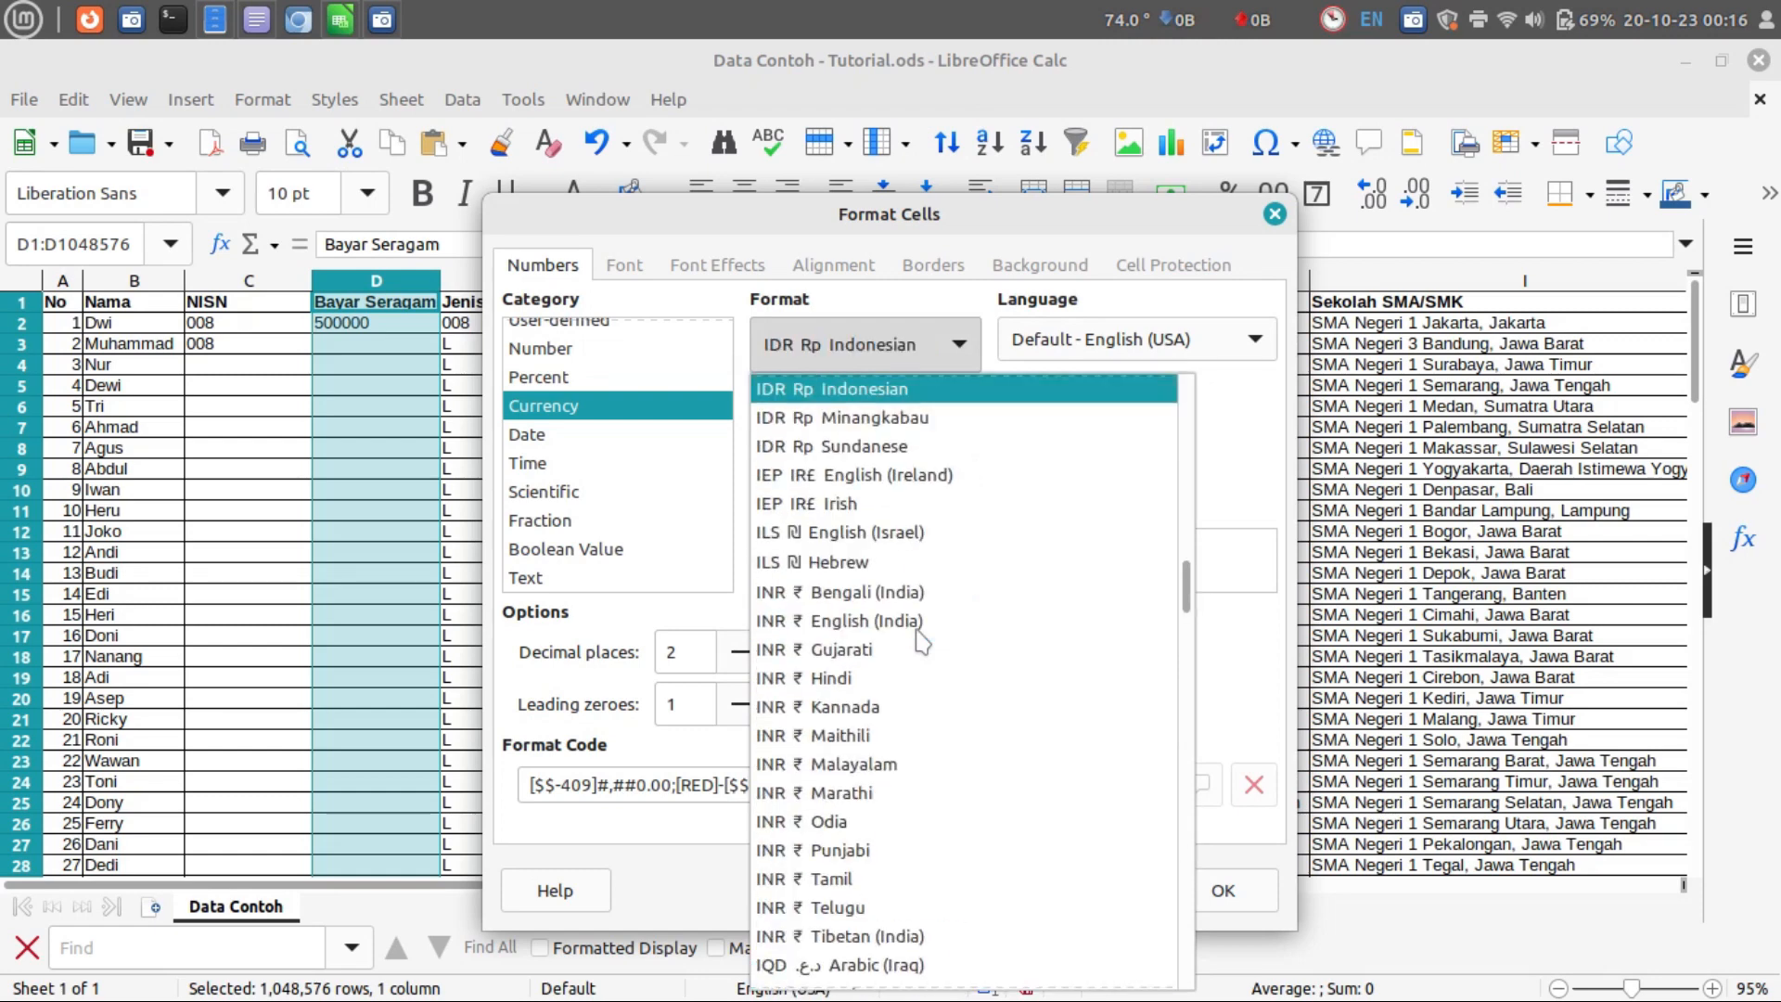
{"action": "left_click", "coordinate": [893, 390]}
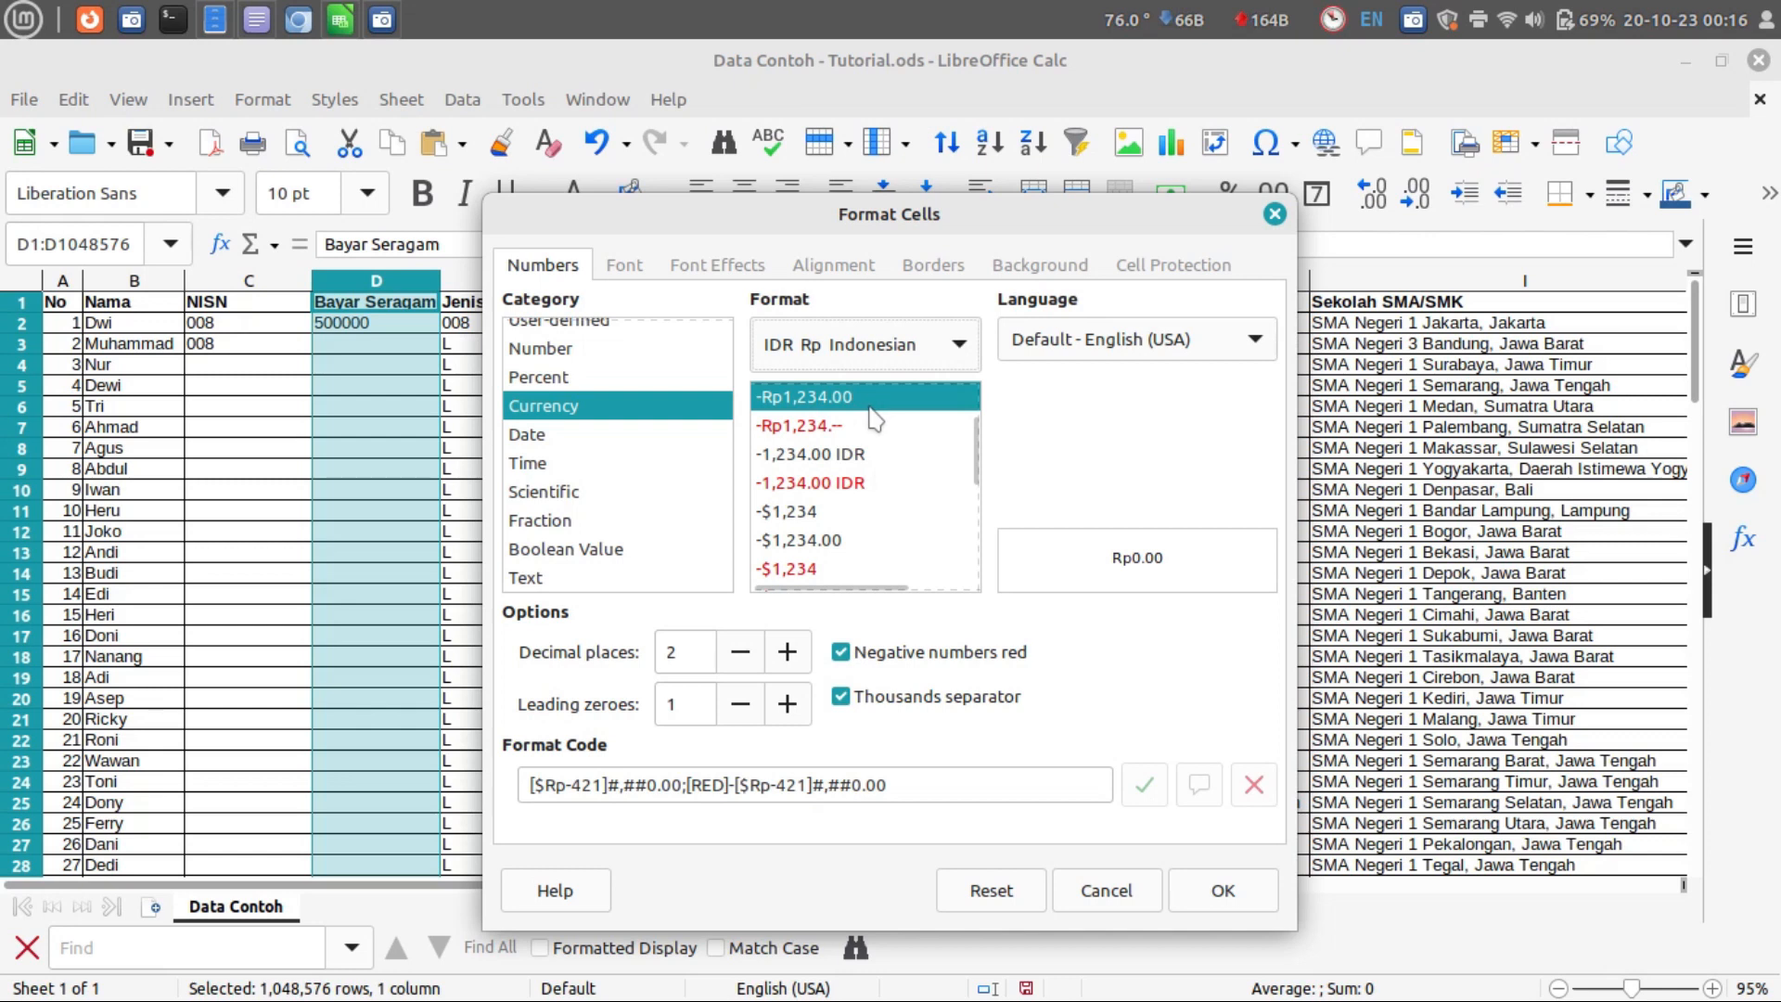
Step: Choose the -Rp1,234 format without decimals or red negatives for the Bayar Seragam column and apply it
{"action": "scroll", "coordinate": [875, 420], "scroll_direction": "down", "scroll_amount": 5}
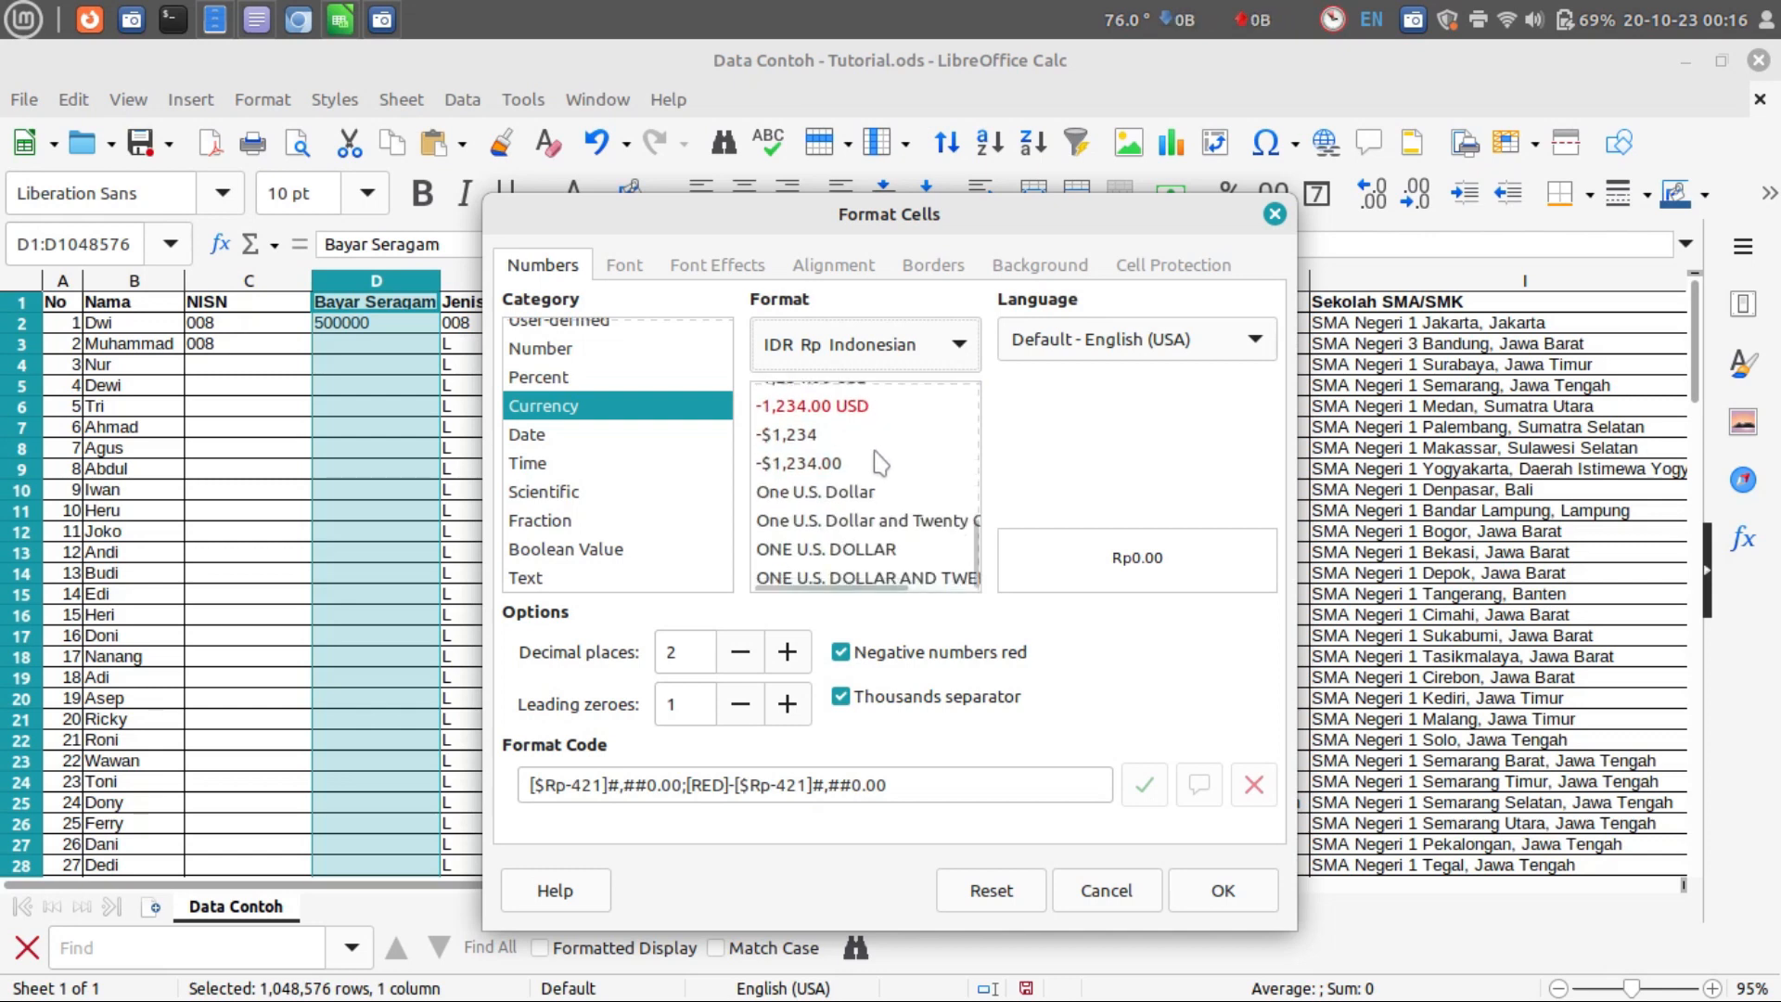
{"action": "scroll", "coordinate": [880, 462], "scroll_direction": "up", "scroll_amount": 5}
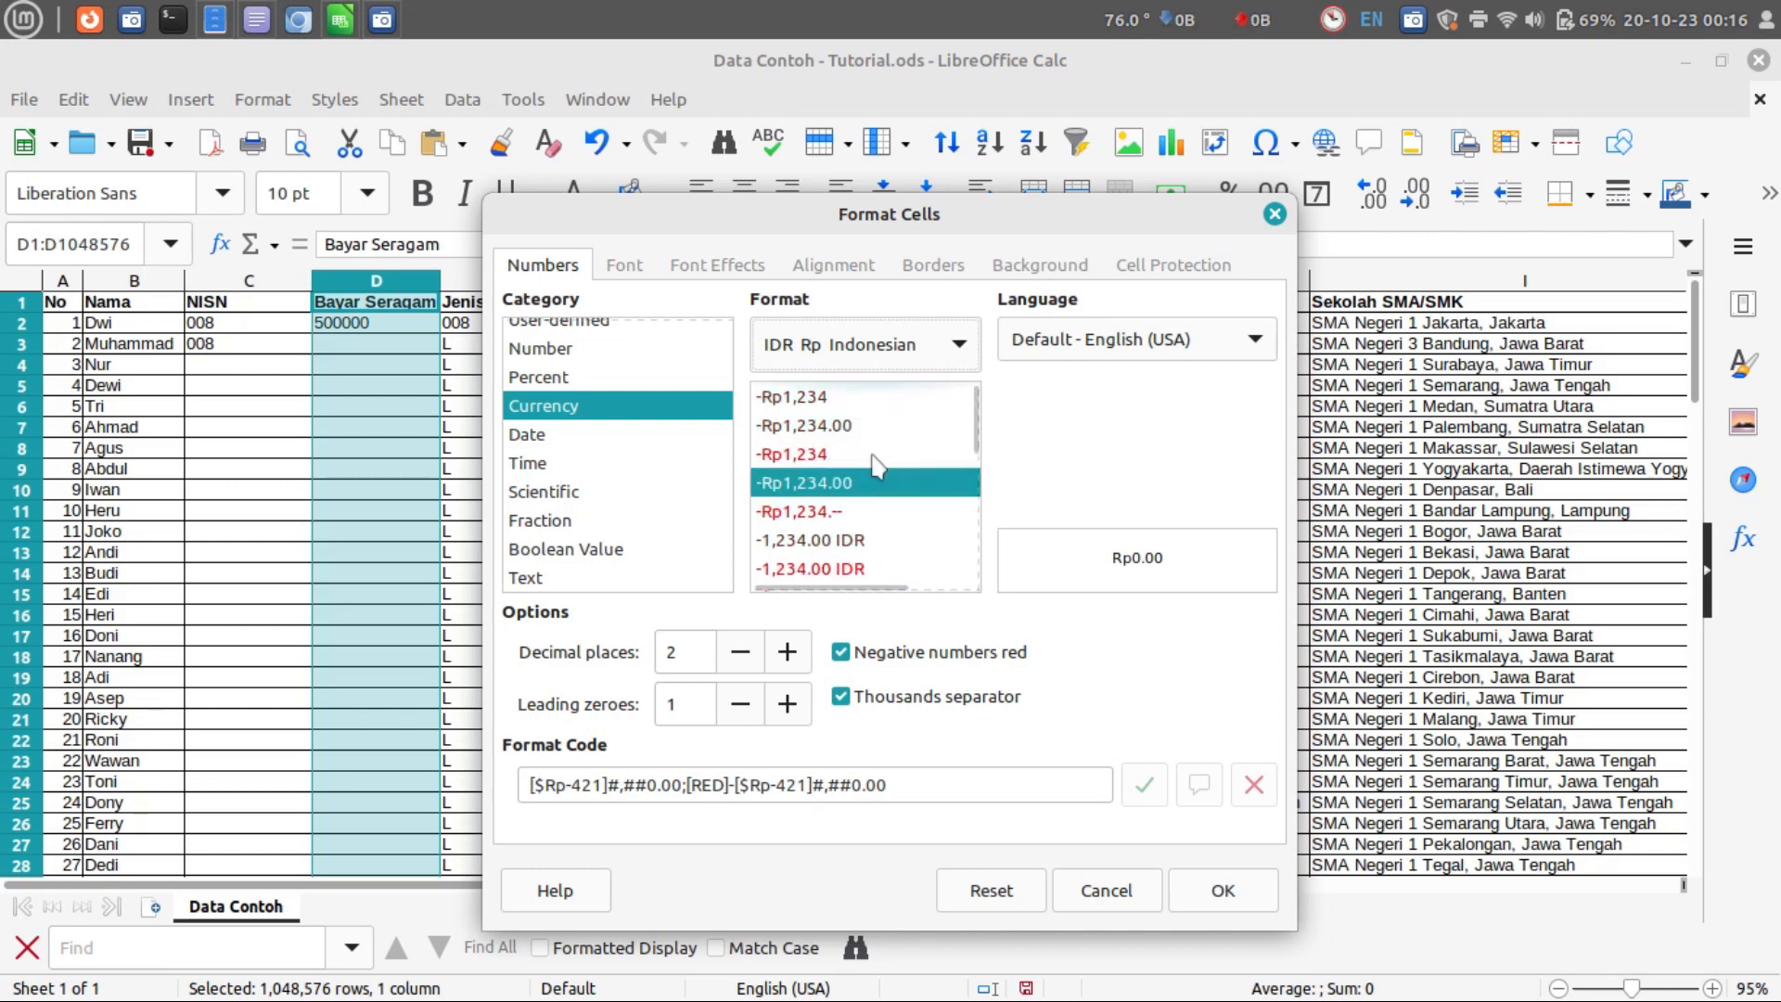
{"action": "left_click", "coordinate": [860, 405]}
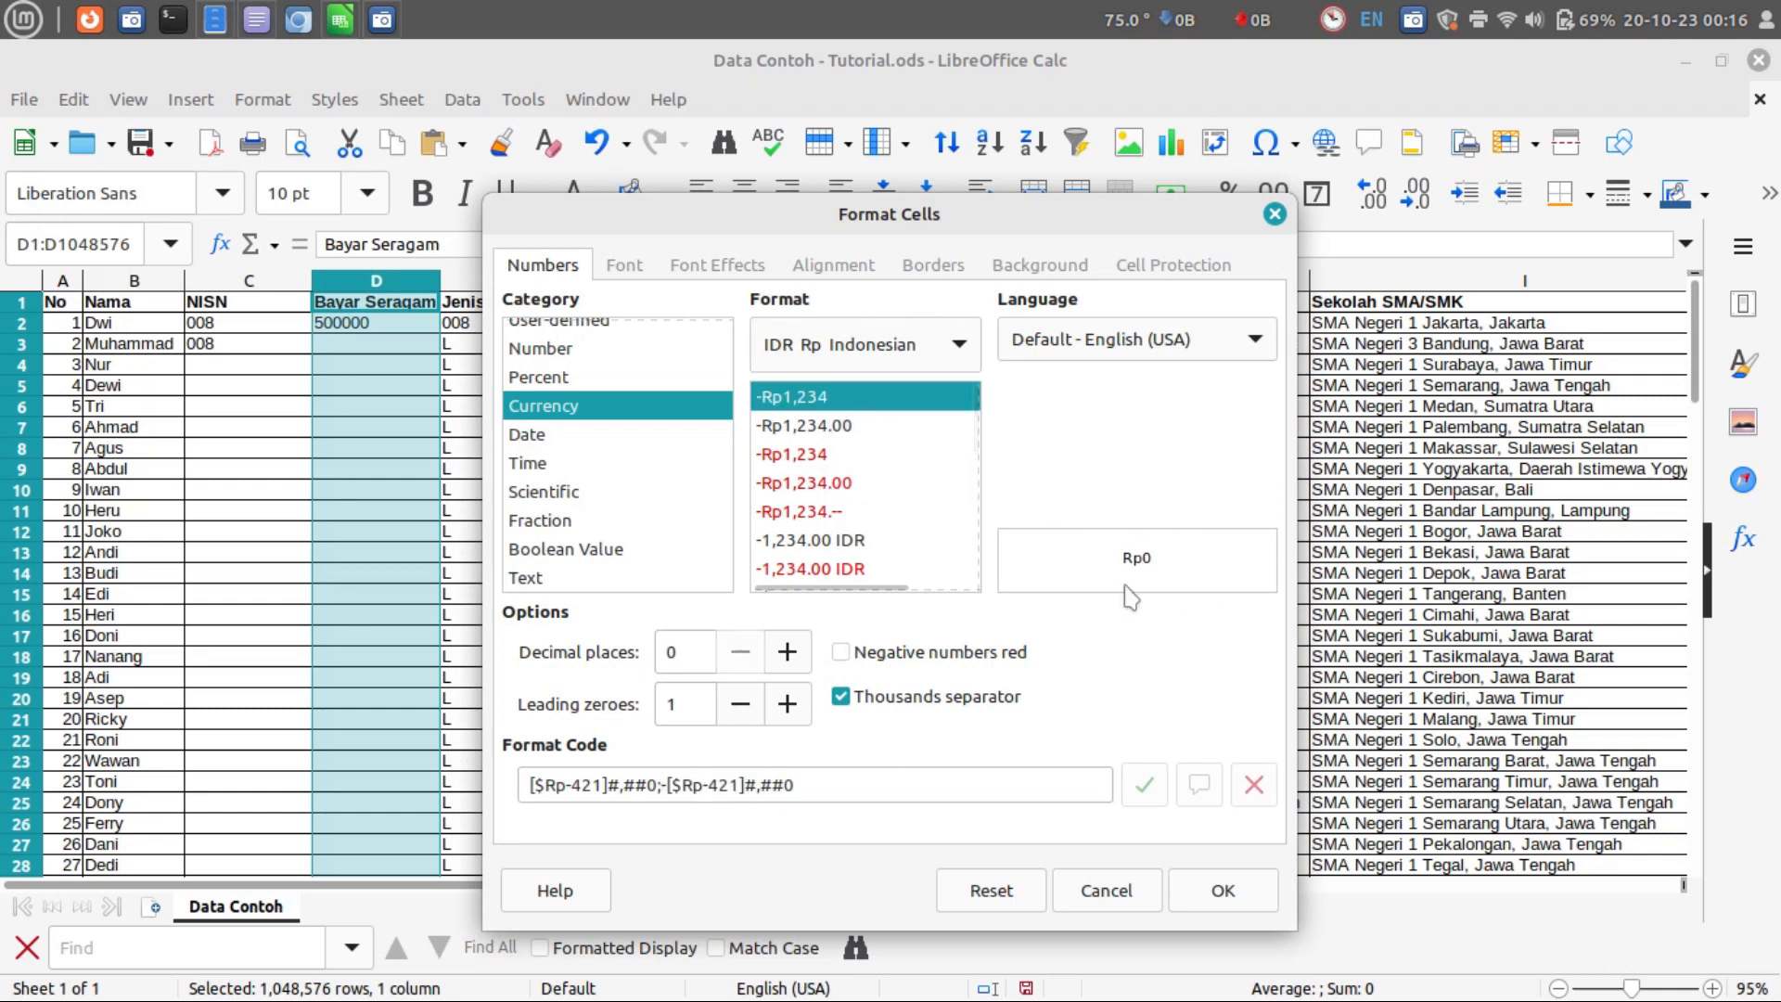
{"action": "left_click", "coordinate": [846, 484]}
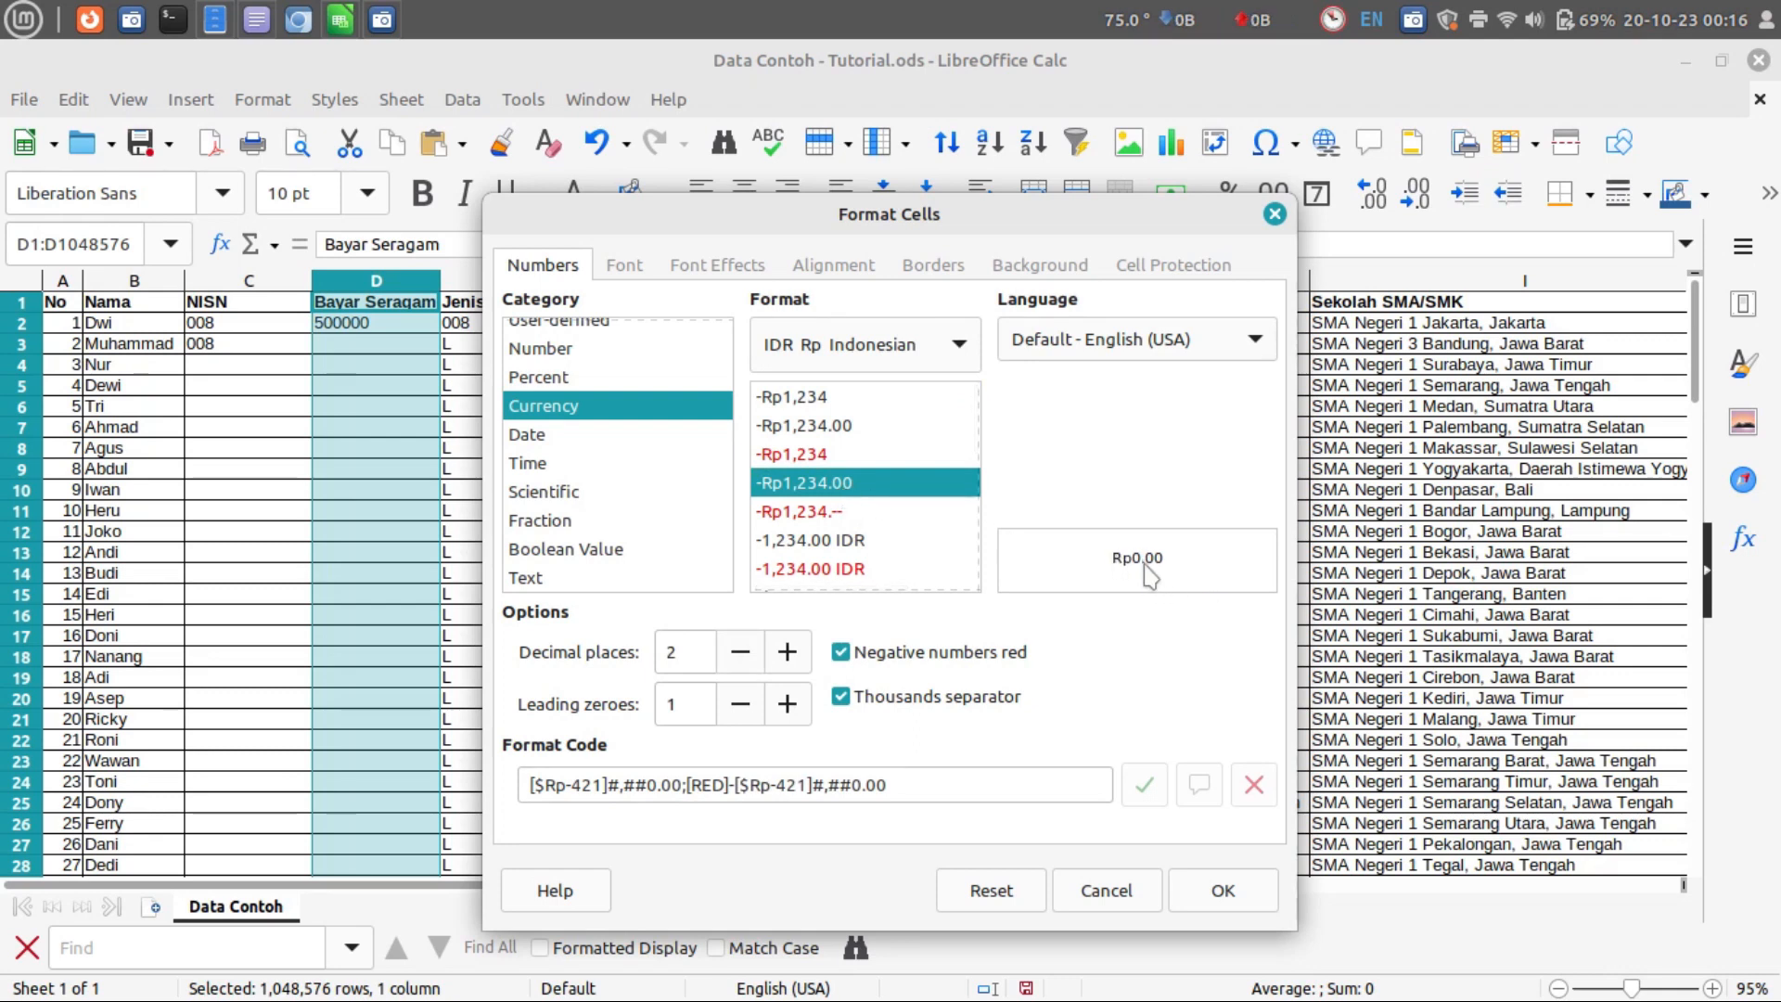
{"action": "left_click", "coordinate": [826, 397]}
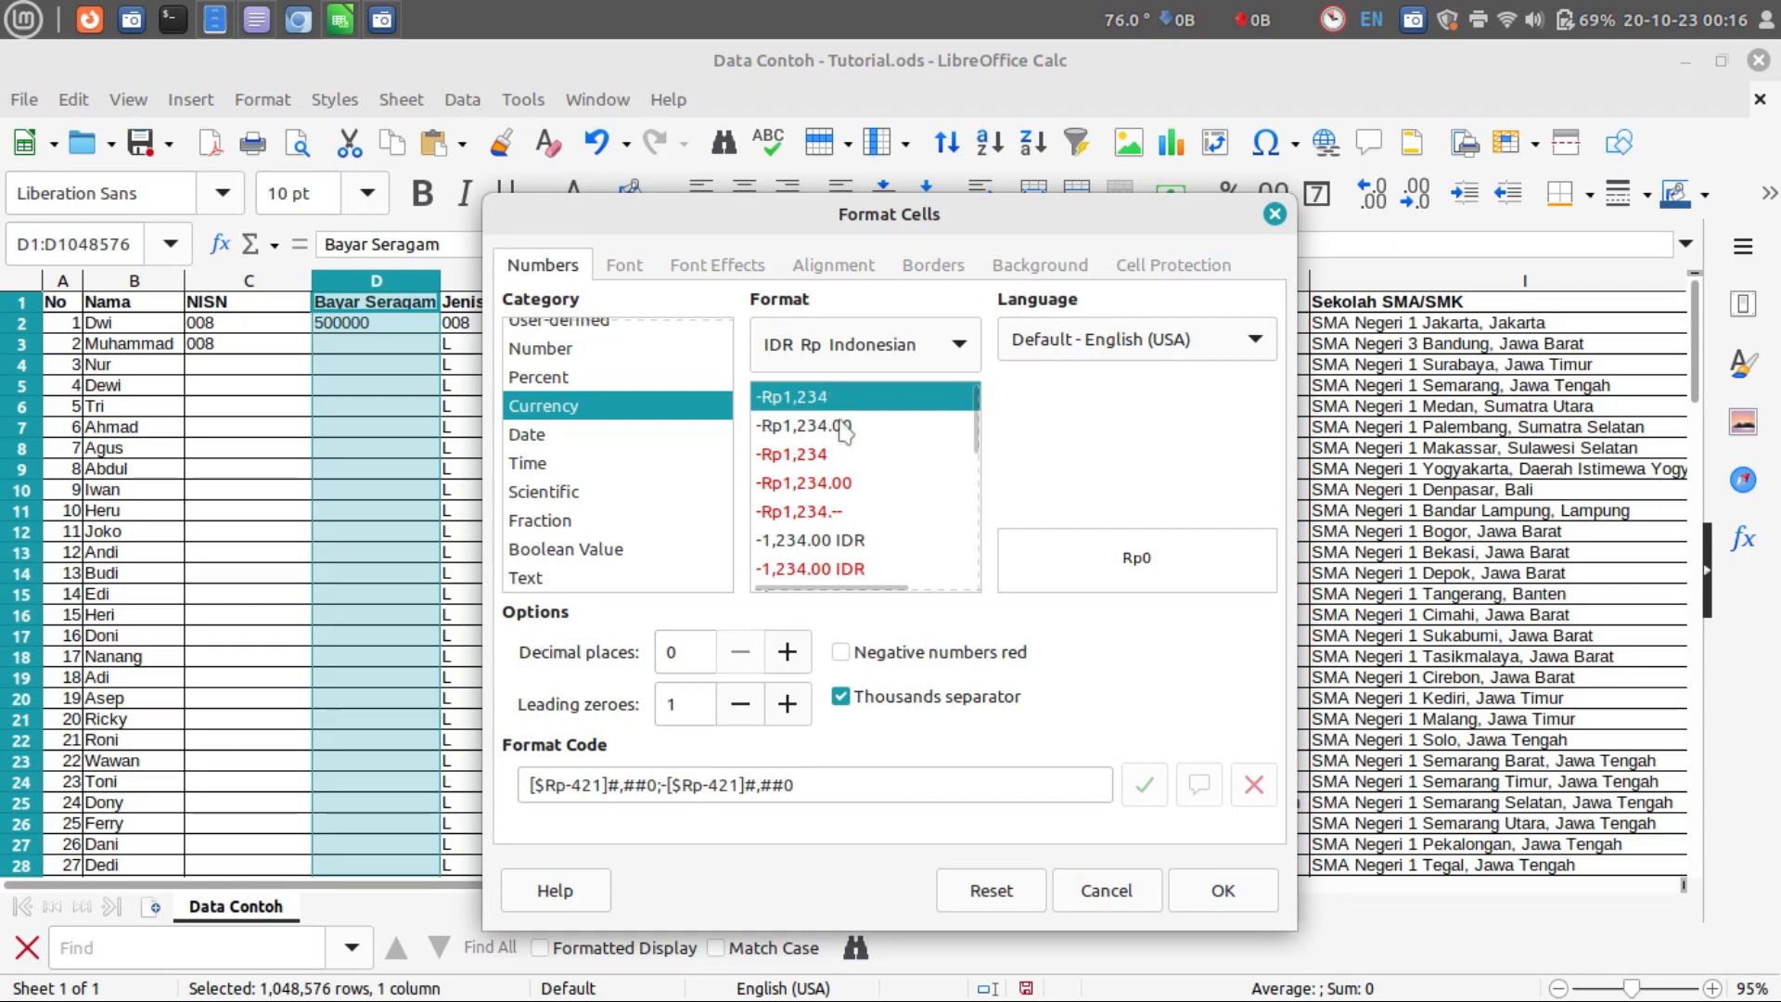
{"action": "left_click", "coordinate": [1190, 887]}
{"action": "left_click", "coordinate": [414, 527]}
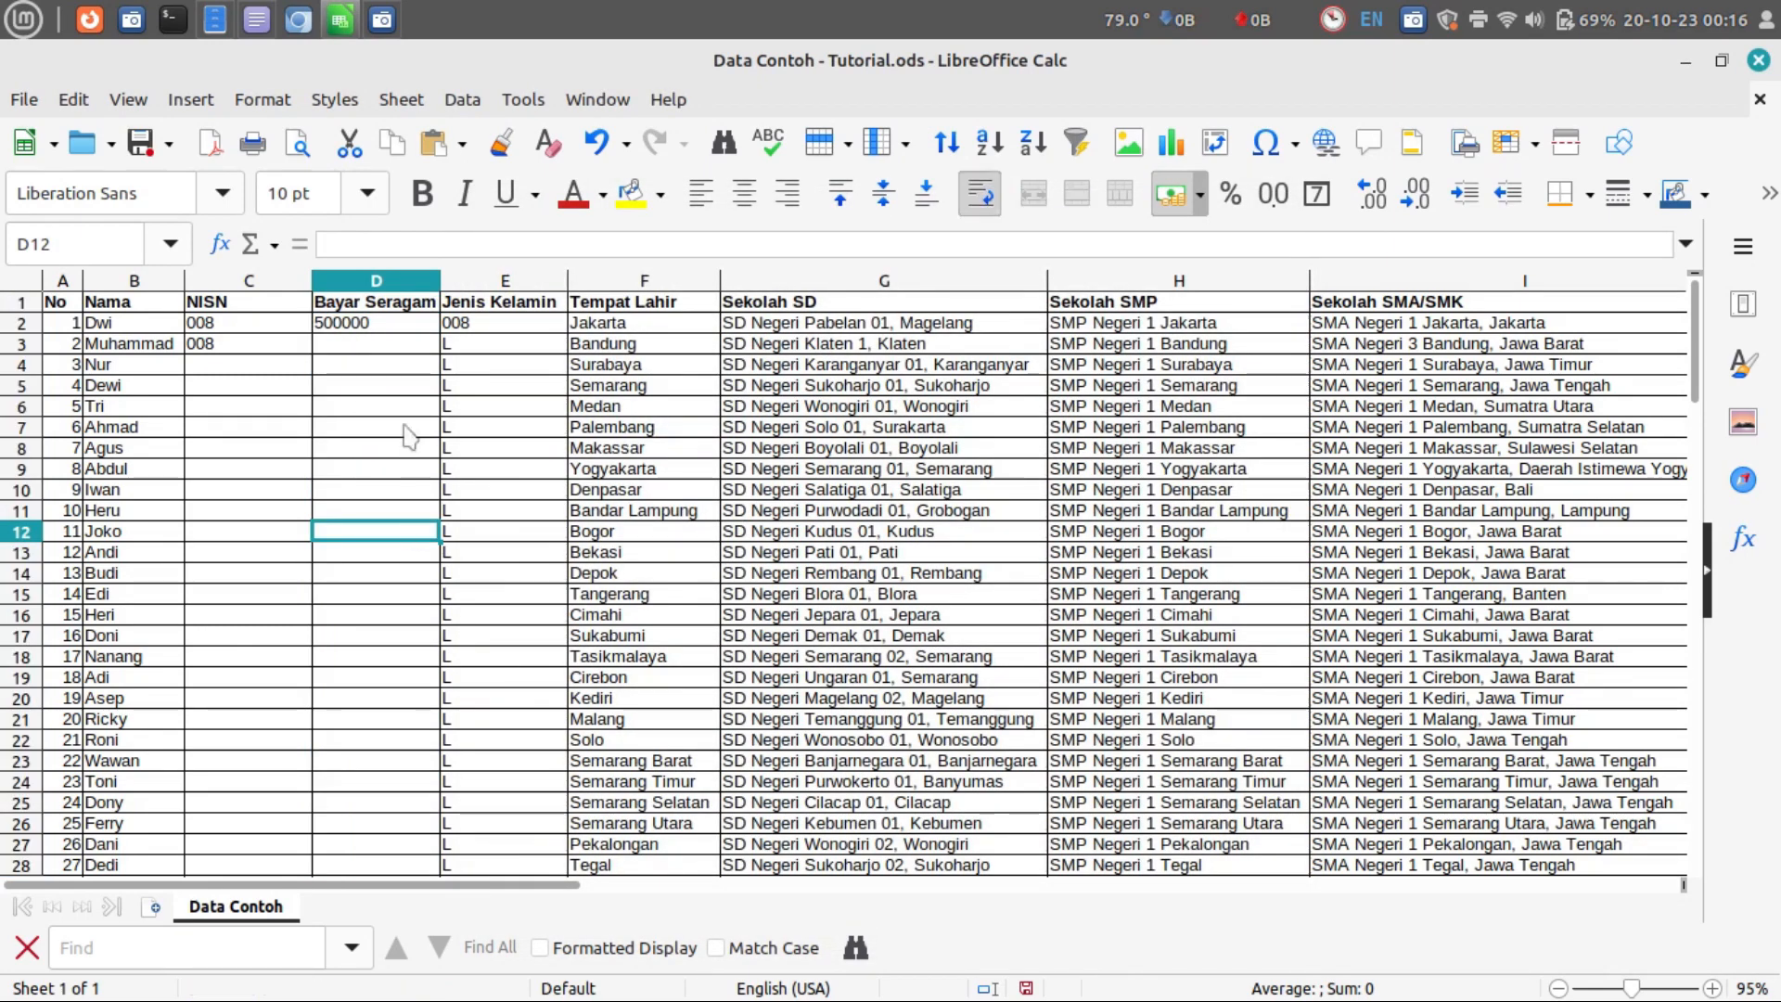
Step: Remove the leading apostrophe from the amount in cell D2 so it is stored as the number 500000
{"action": "left_click", "coordinate": [377, 310]}
{"action": "left_click", "coordinate": [378, 323]}
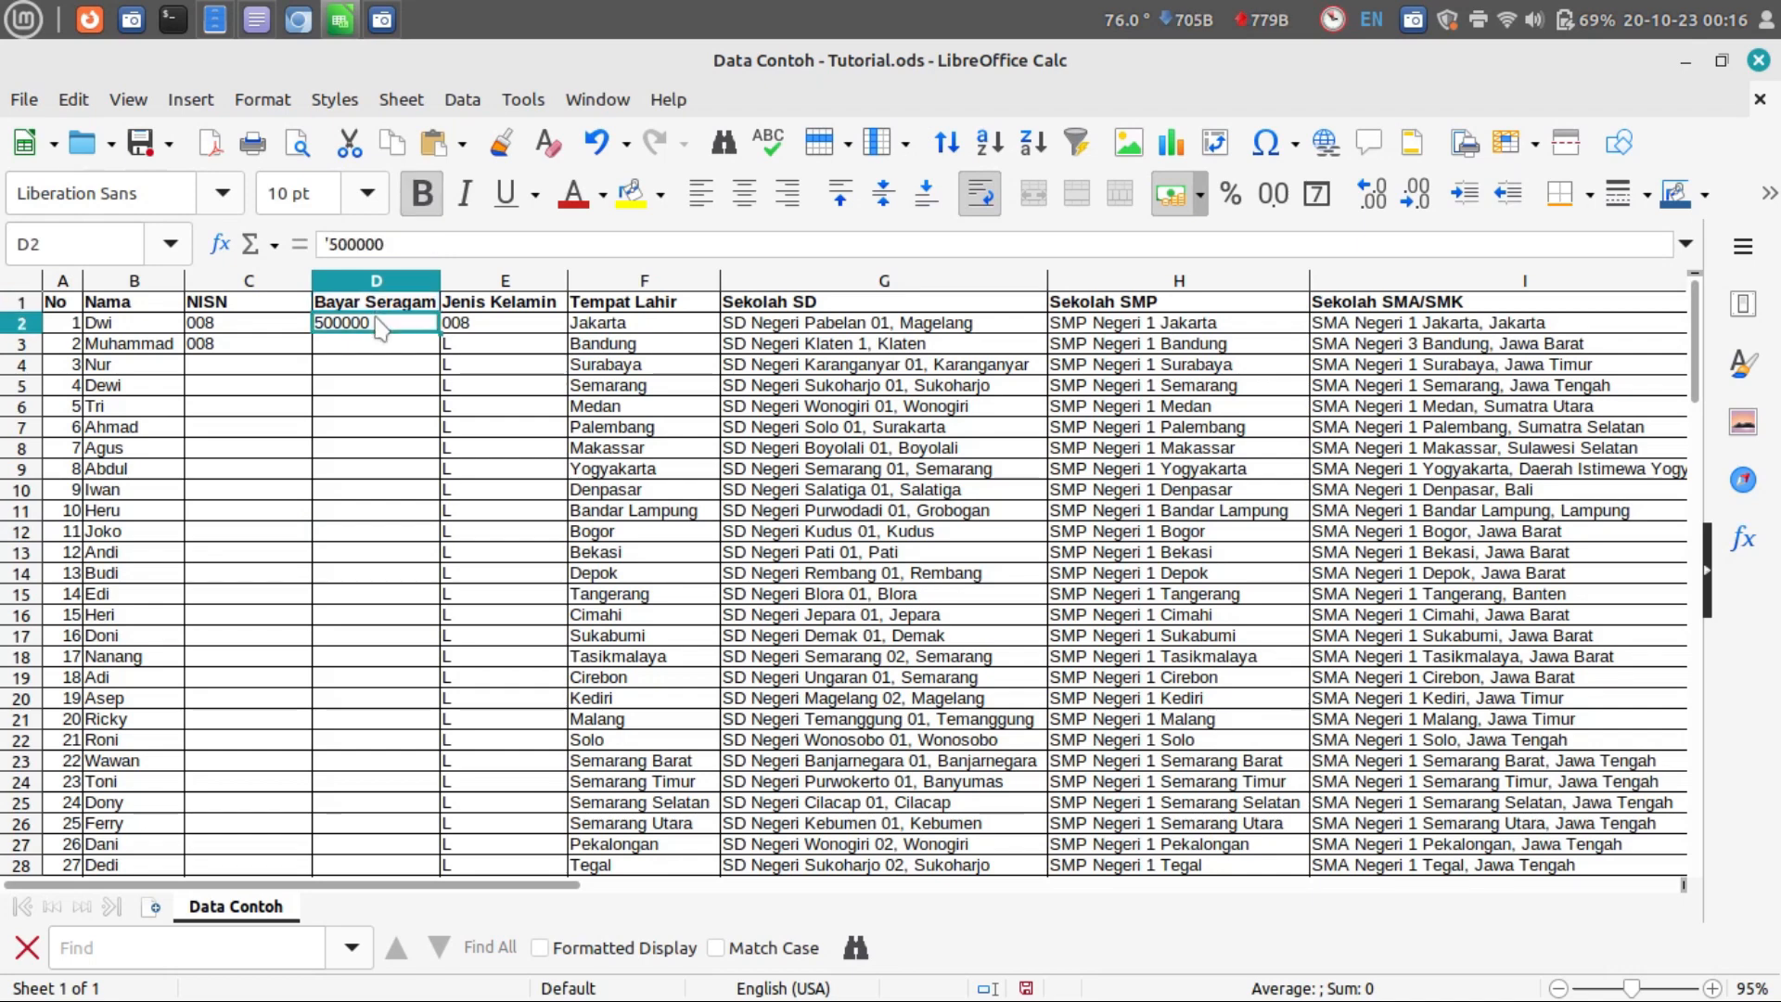
{"action": "left_click", "coordinate": [329, 244]}
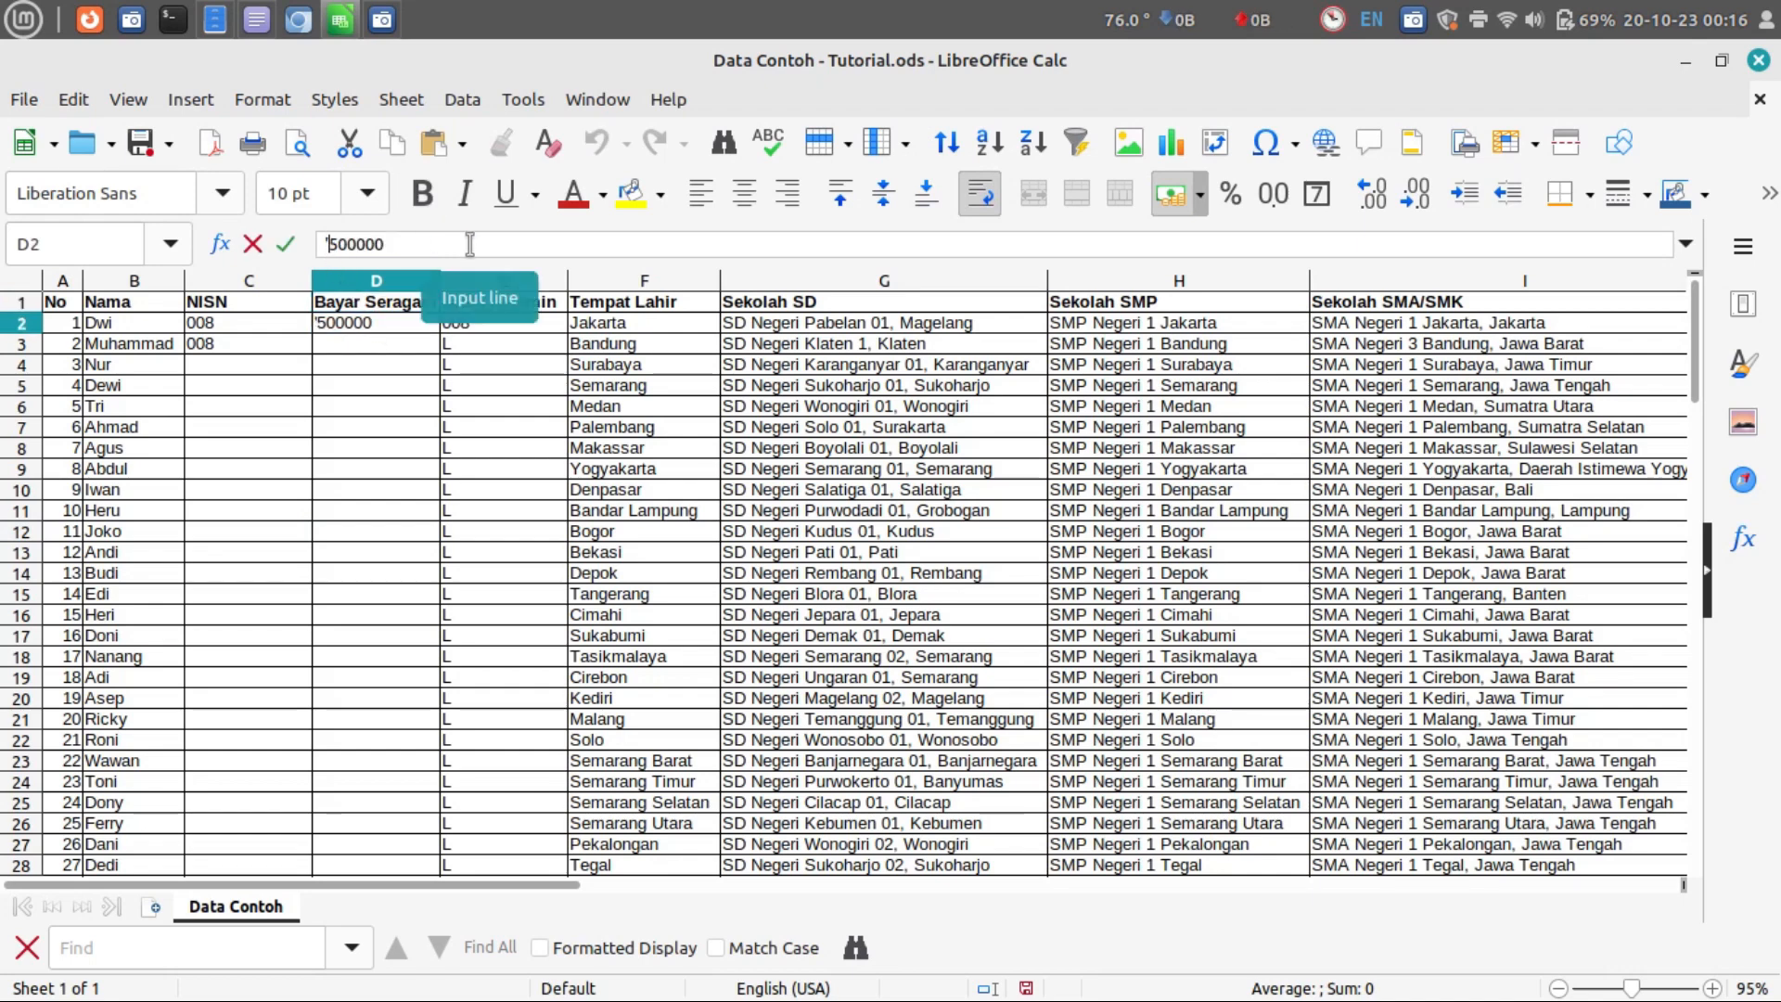
{"action": "key", "text": "BackSpace"}
{"action": "key", "text": "Return"}
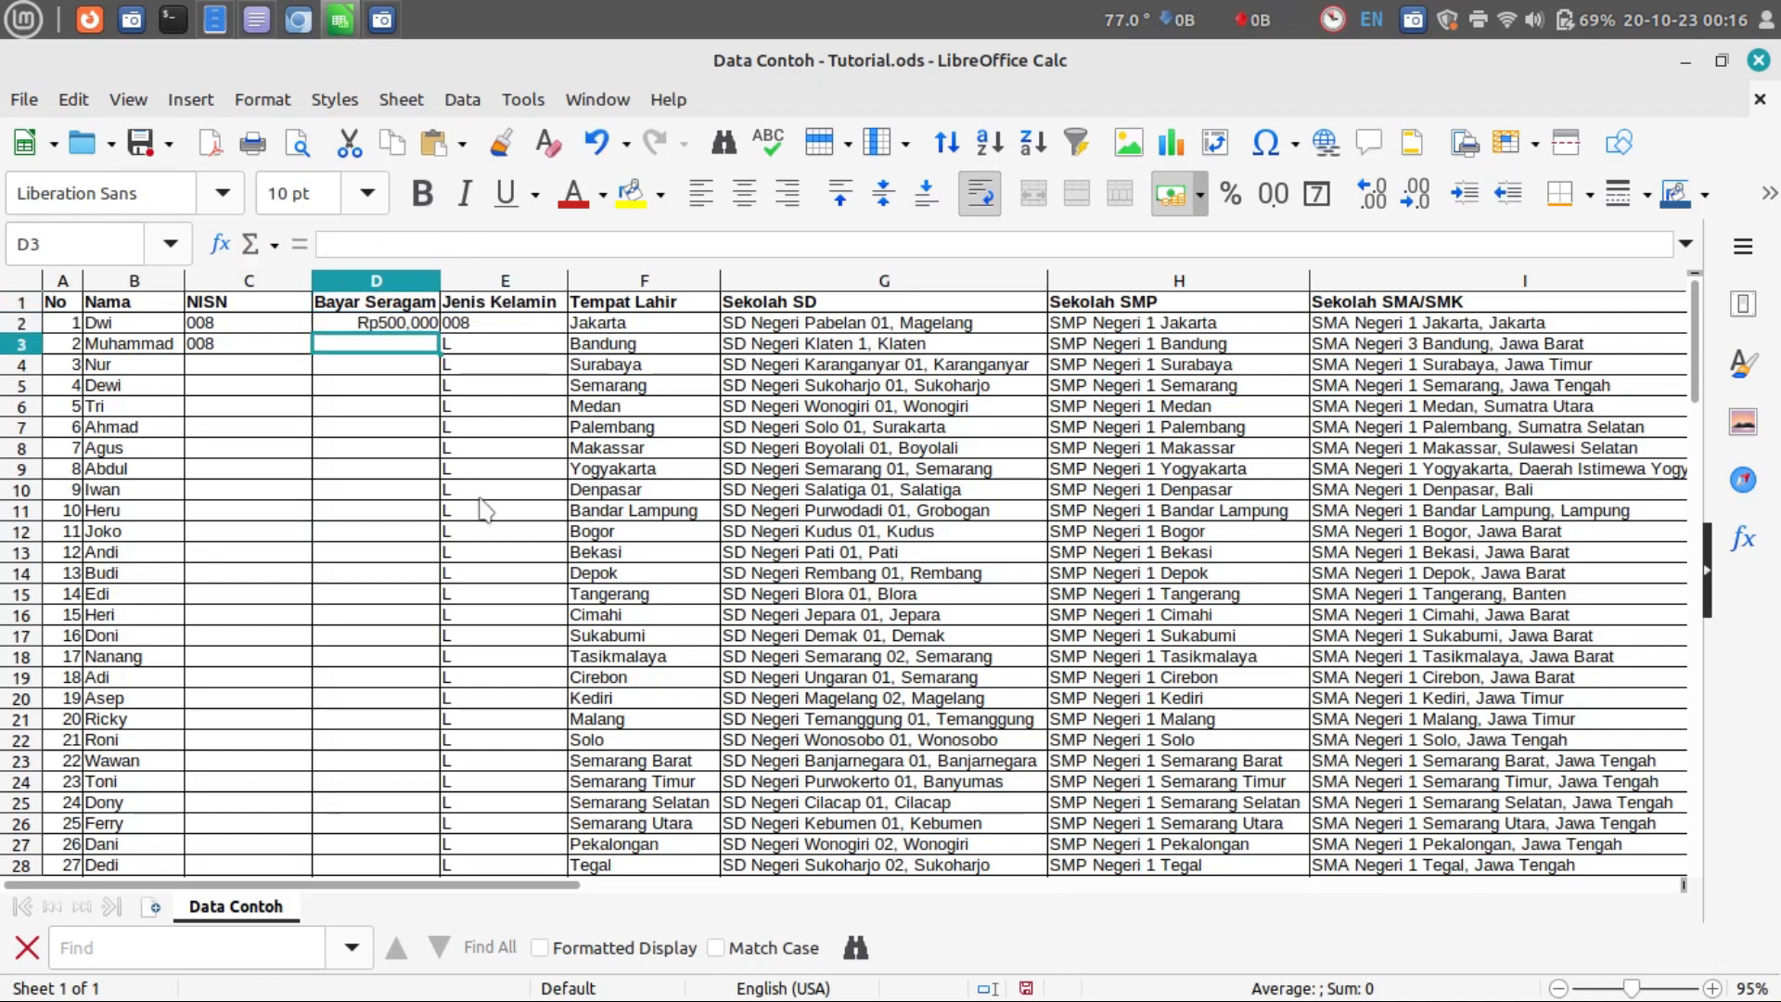
Step: Review the number format settings of the whole Bayar Seragam column without changing them
{"action": "left_click", "coordinate": [415, 328]}
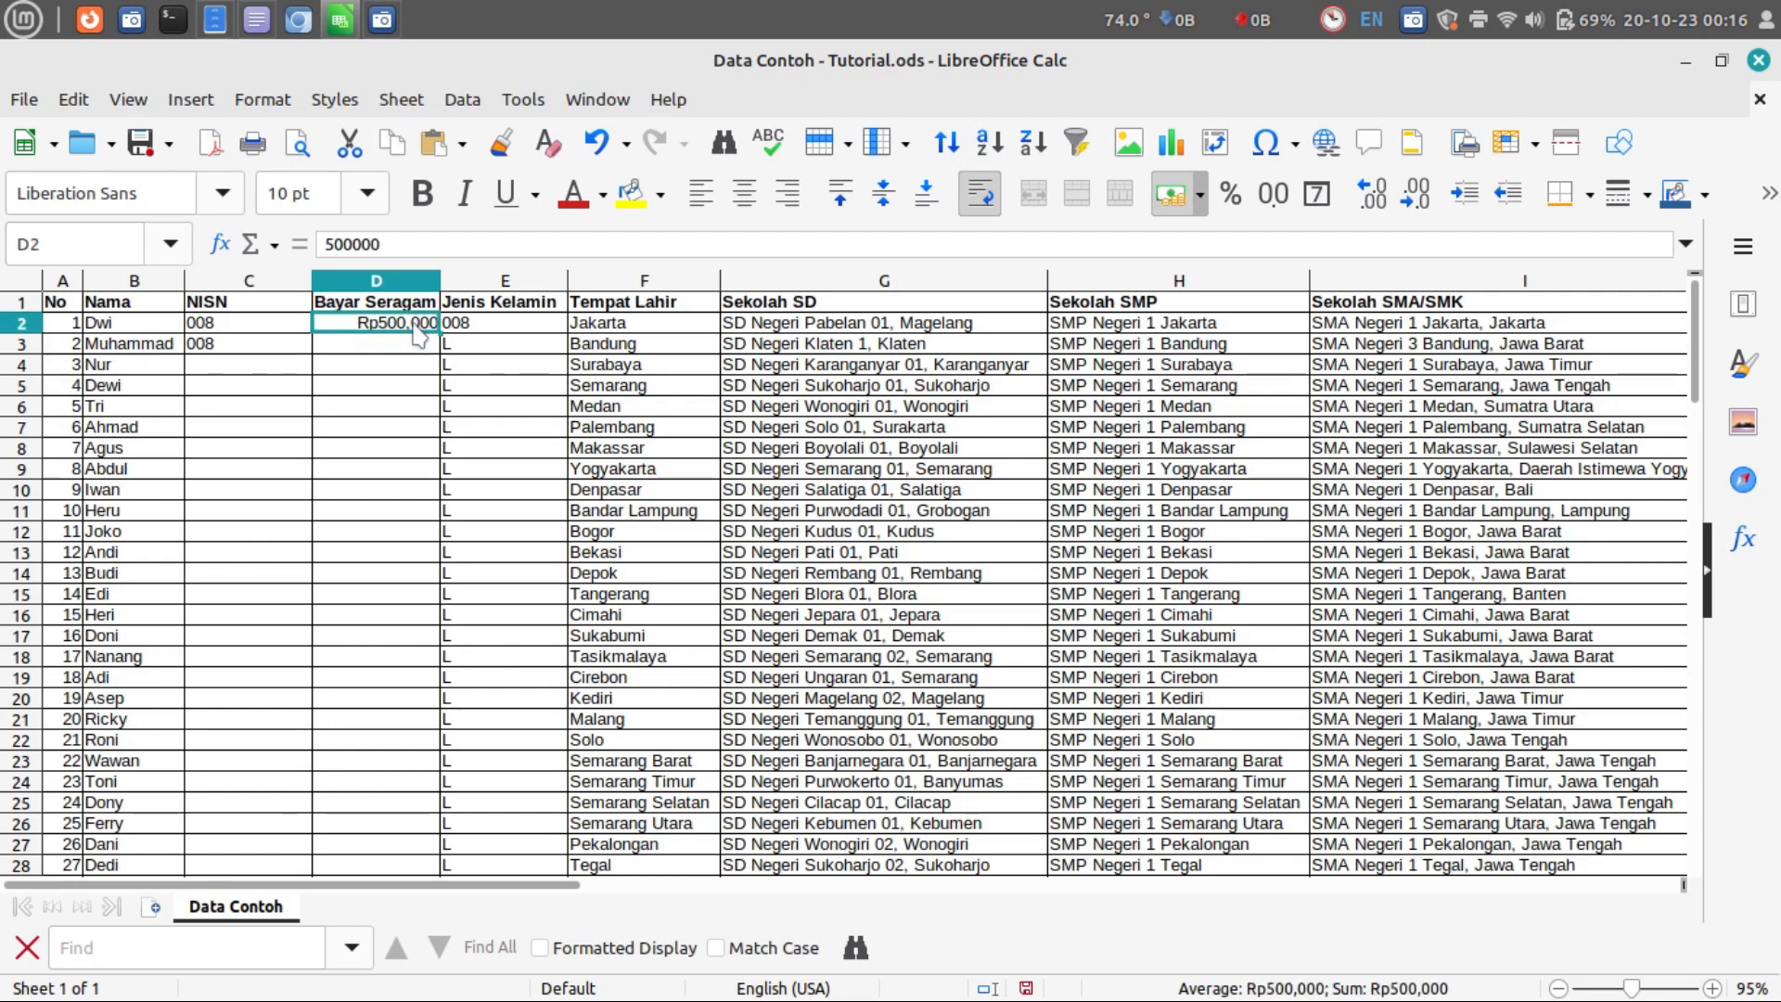
{"action": "right_click", "coordinate": [418, 334]}
{"action": "left_click", "coordinate": [406, 281]}
{"action": "left_click", "coordinate": [406, 281]}
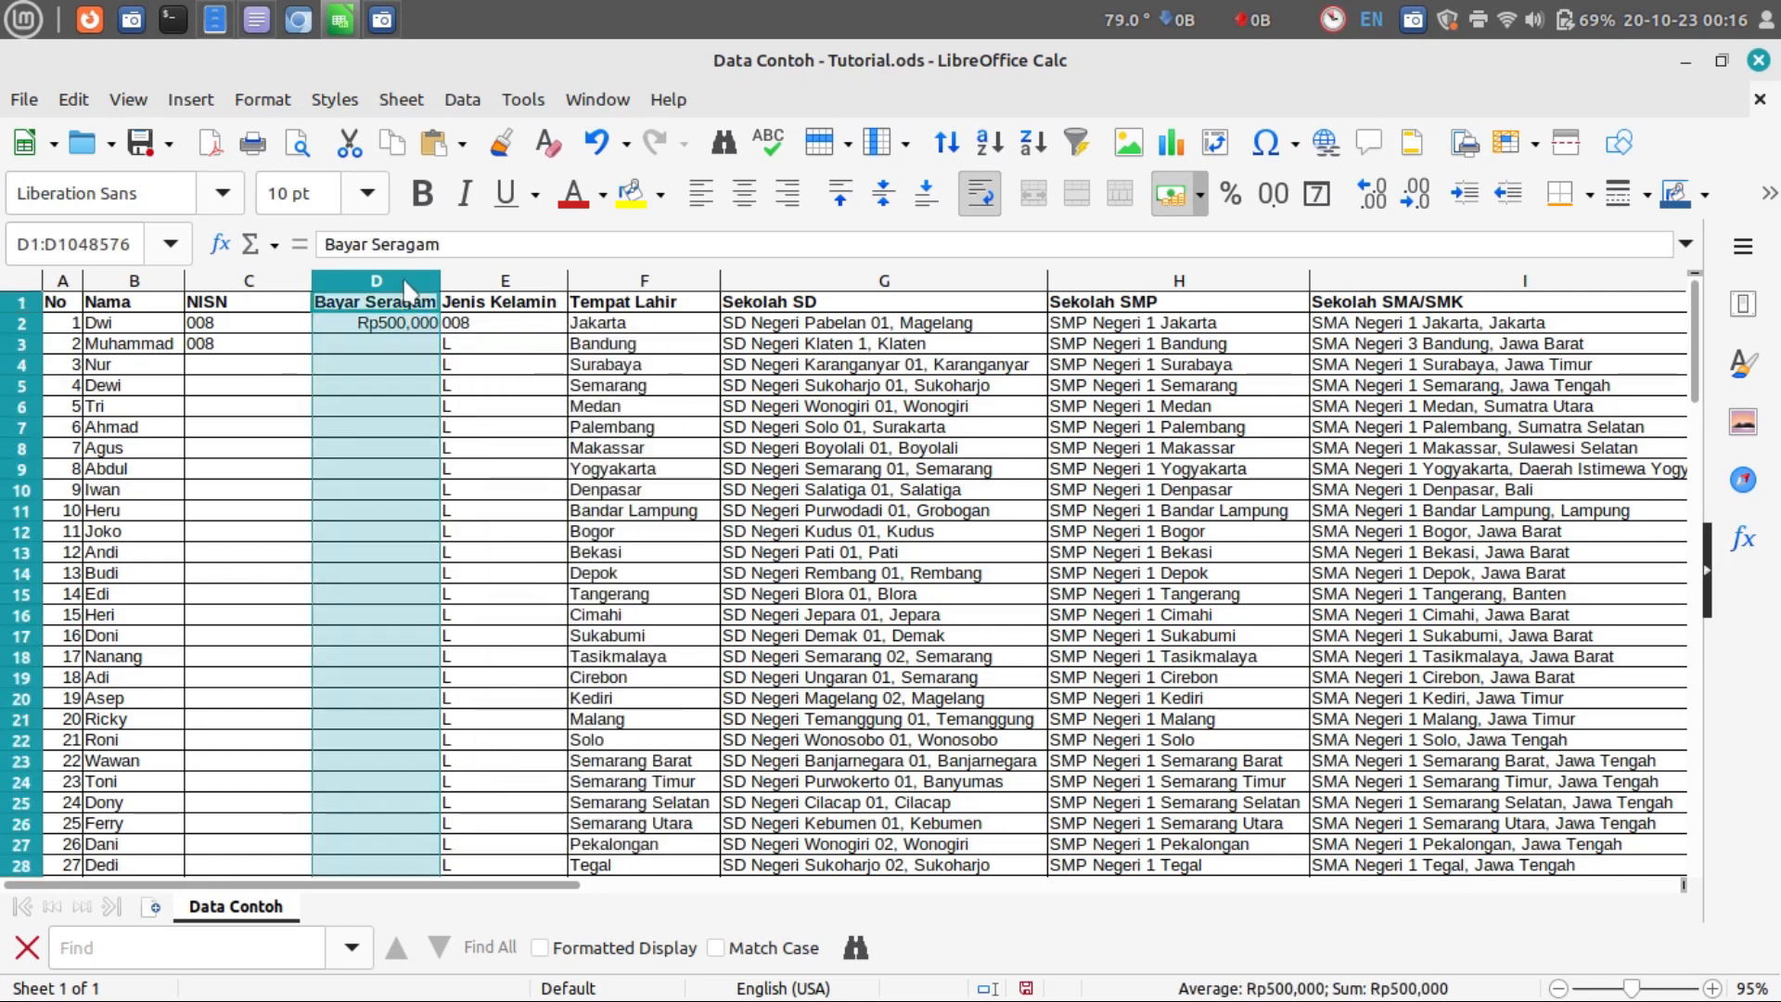
{"action": "right_click", "coordinate": [406, 282]}
{"action": "left_click", "coordinate": [478, 811]}
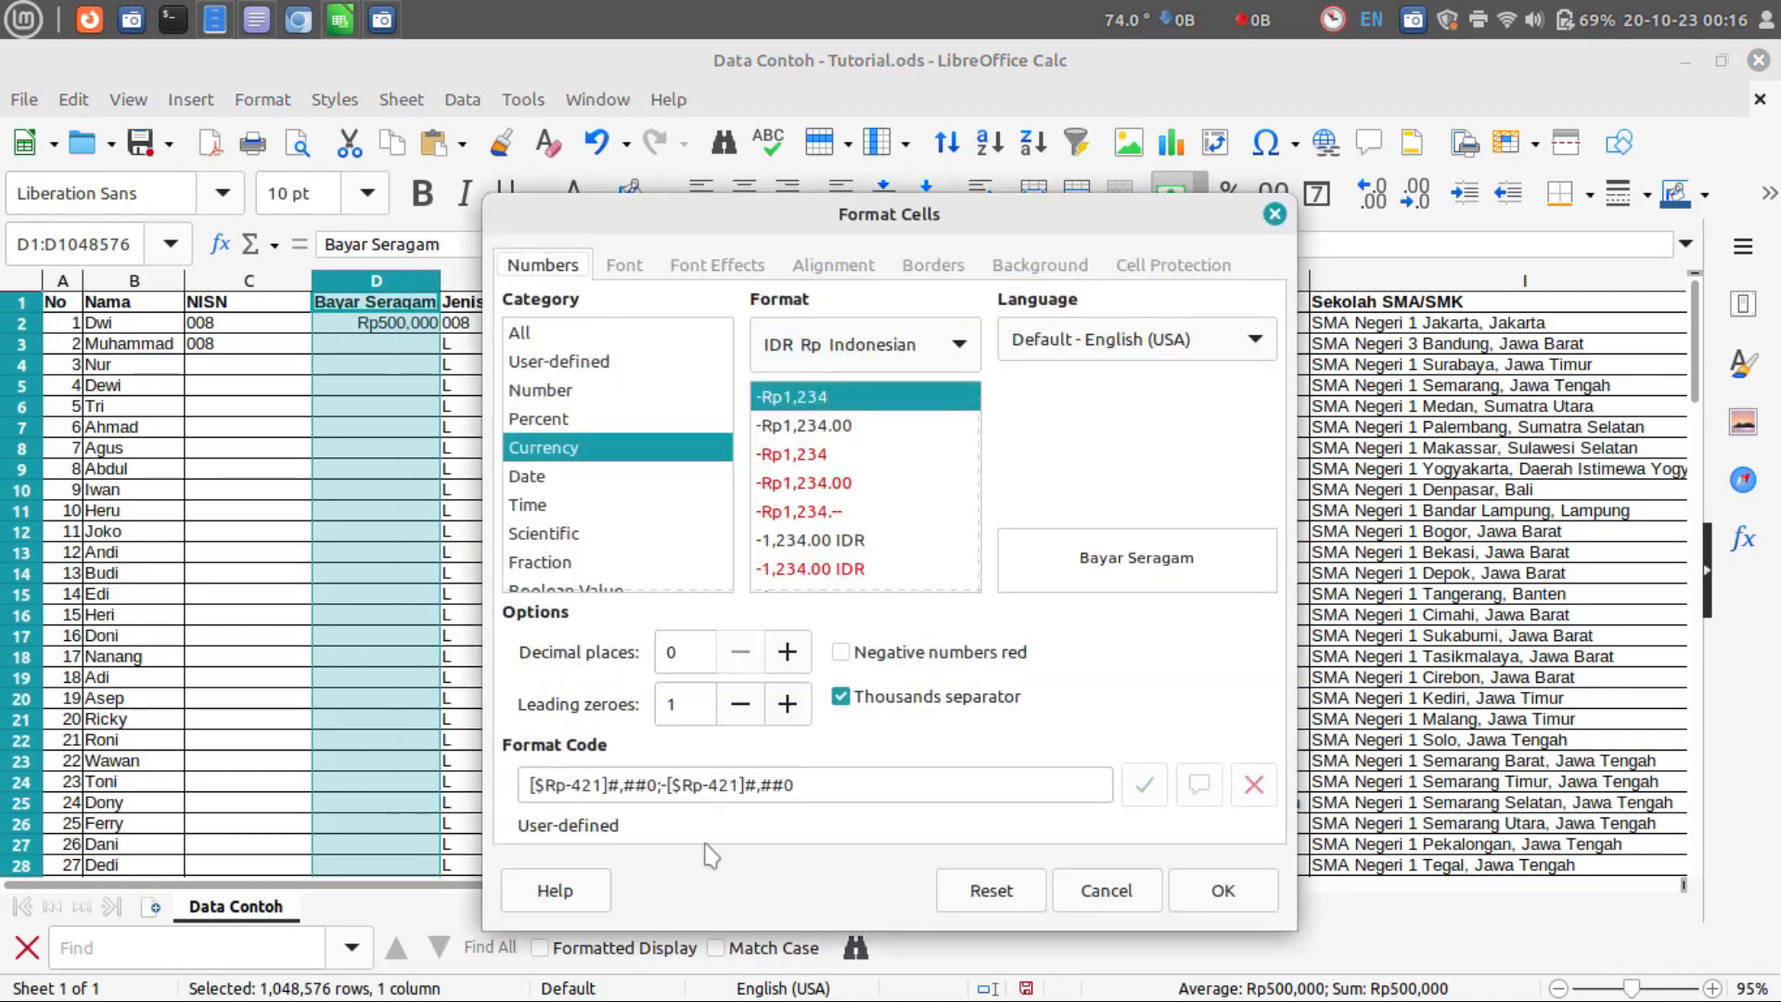
{"action": "left_click", "coordinate": [1106, 890]}
{"action": "left_click", "coordinate": [685, 659]}
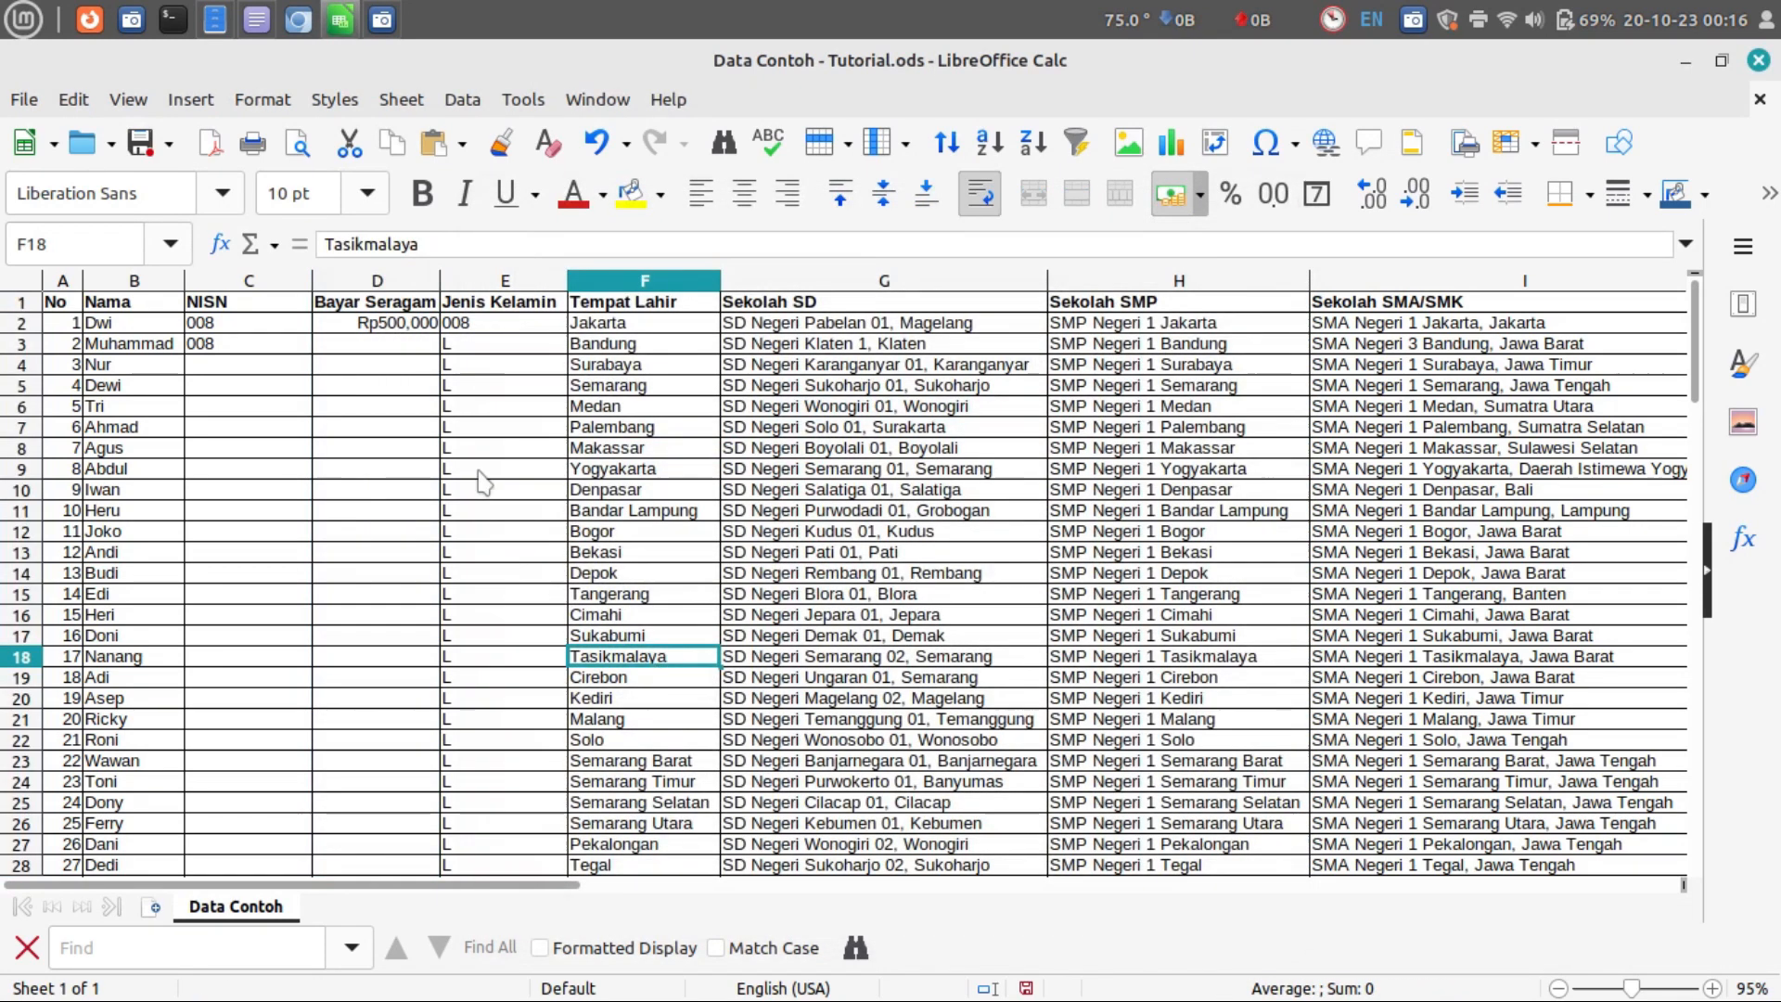
Step: Enter 300000 as the second Bayar Seragam amount in cell D3
{"action": "left_click", "coordinate": [412, 347]}
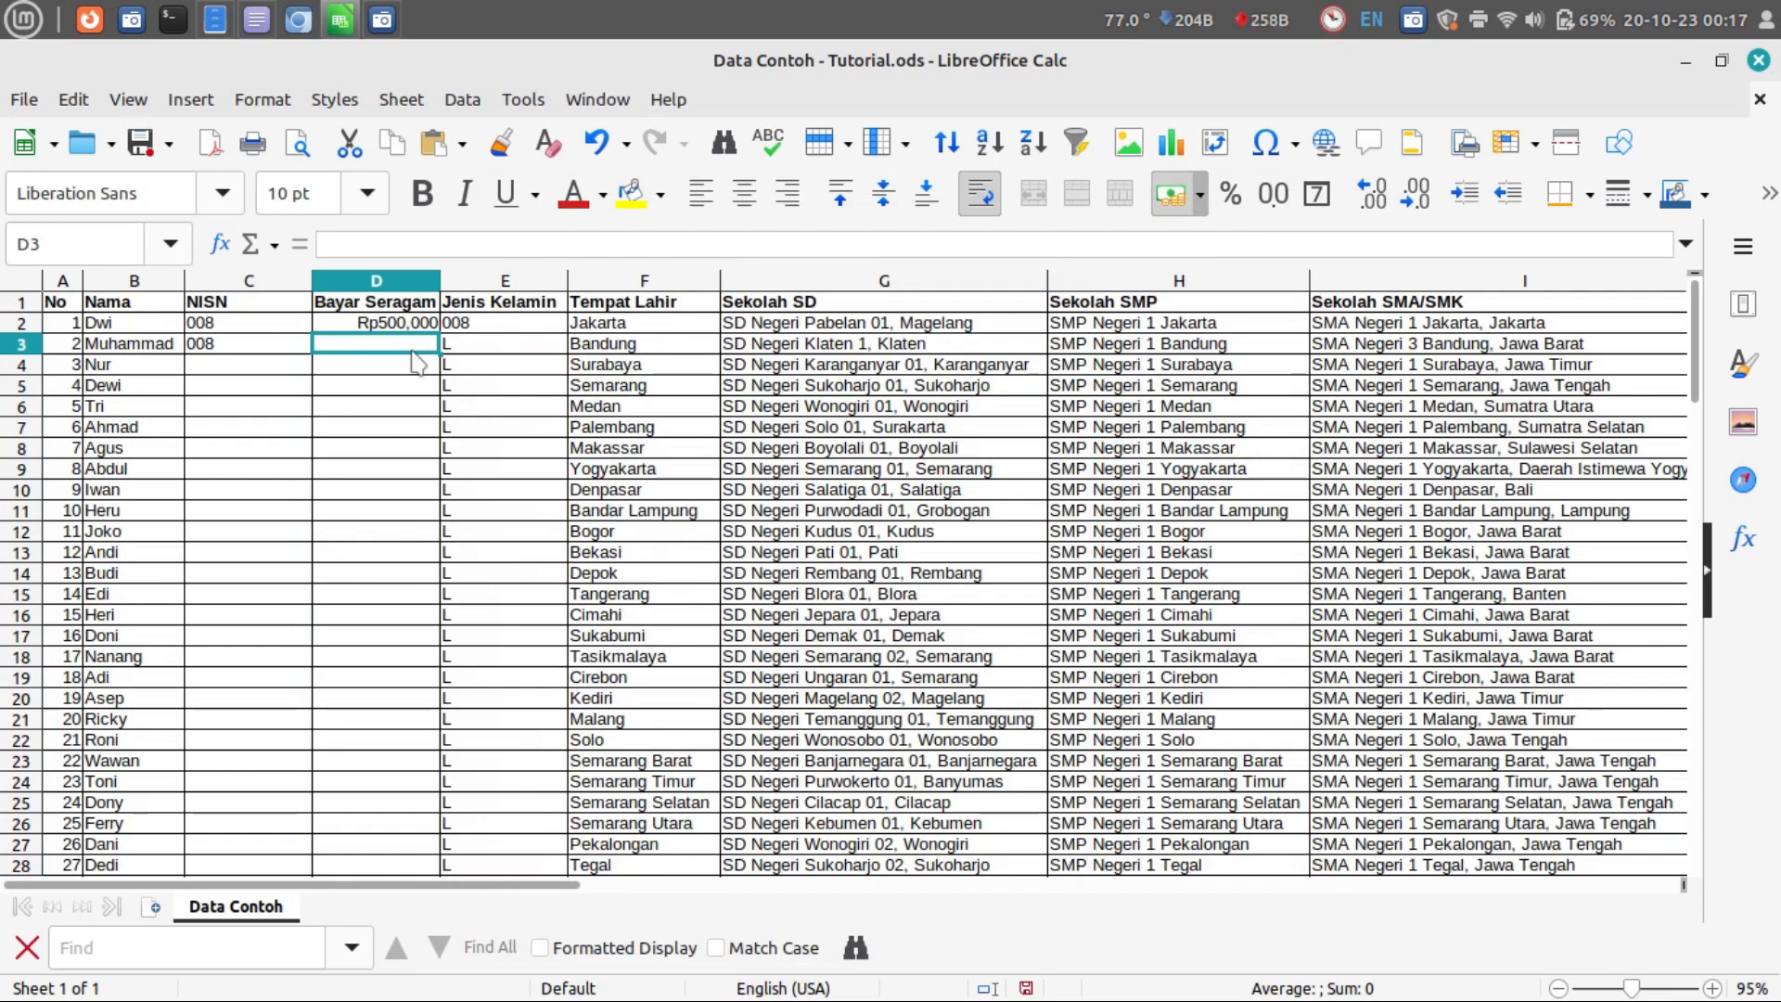
{"action": "type", "text": "3"}
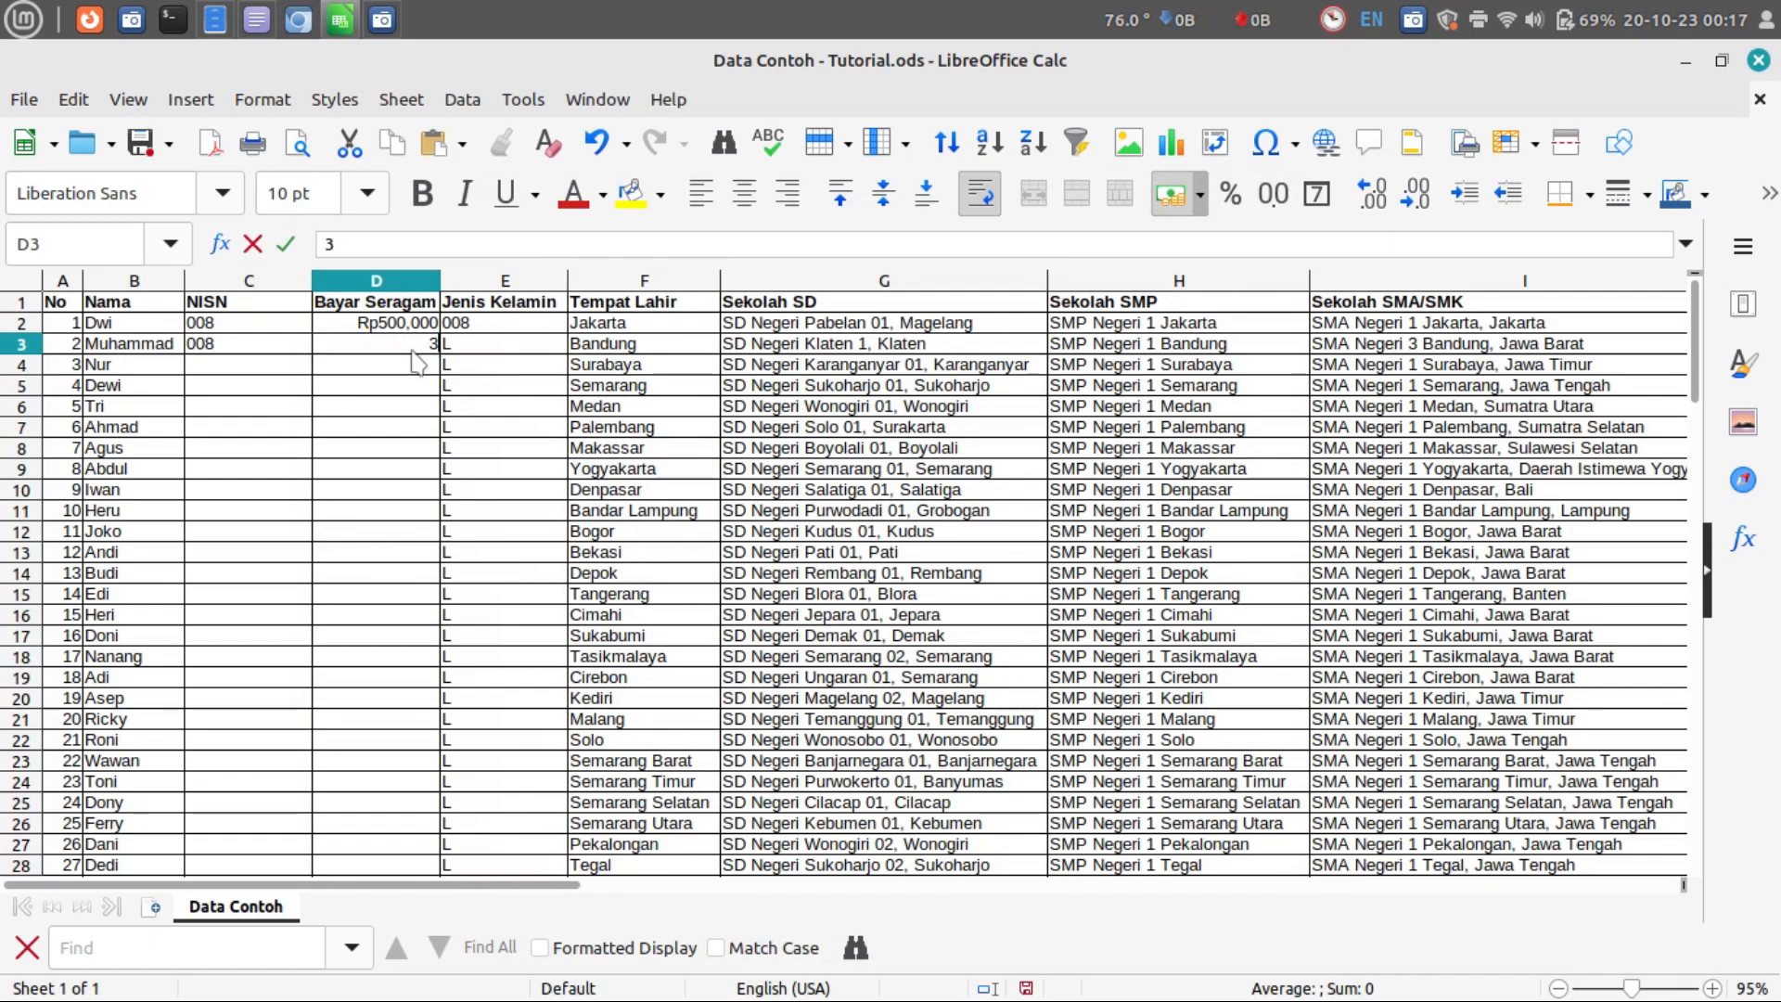
{"action": "type", "text": "00000"}
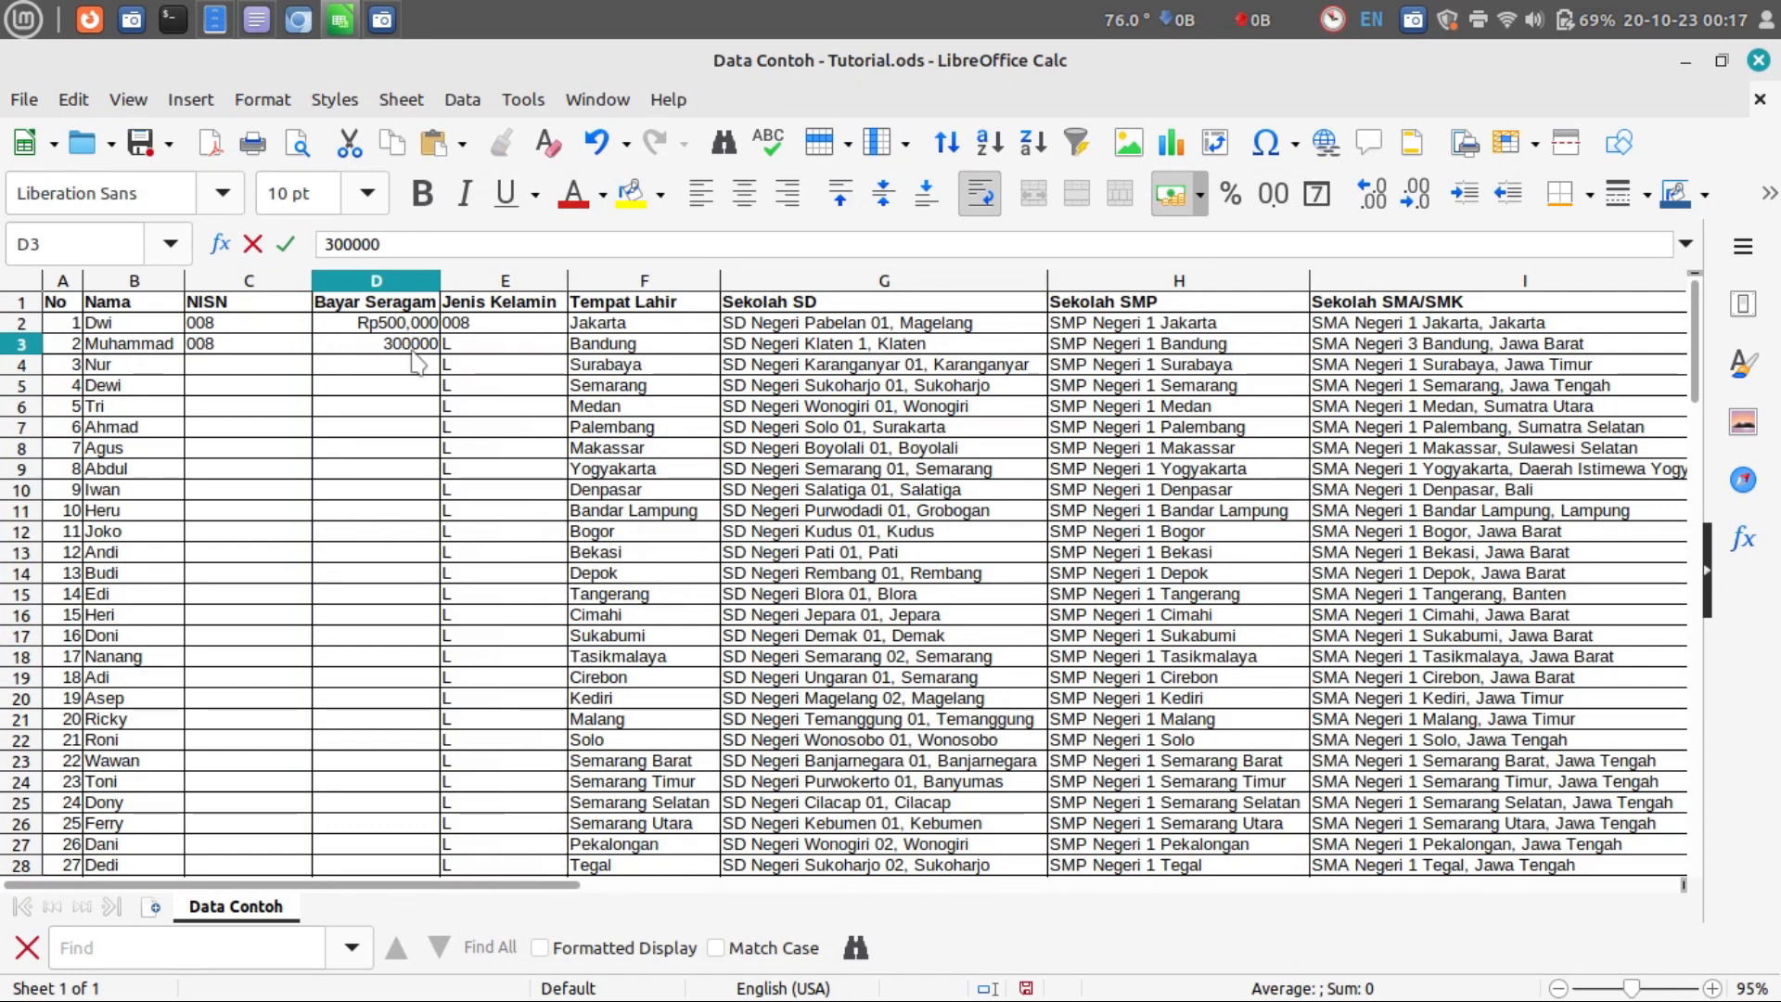
{"action": "key", "text": "Return"}
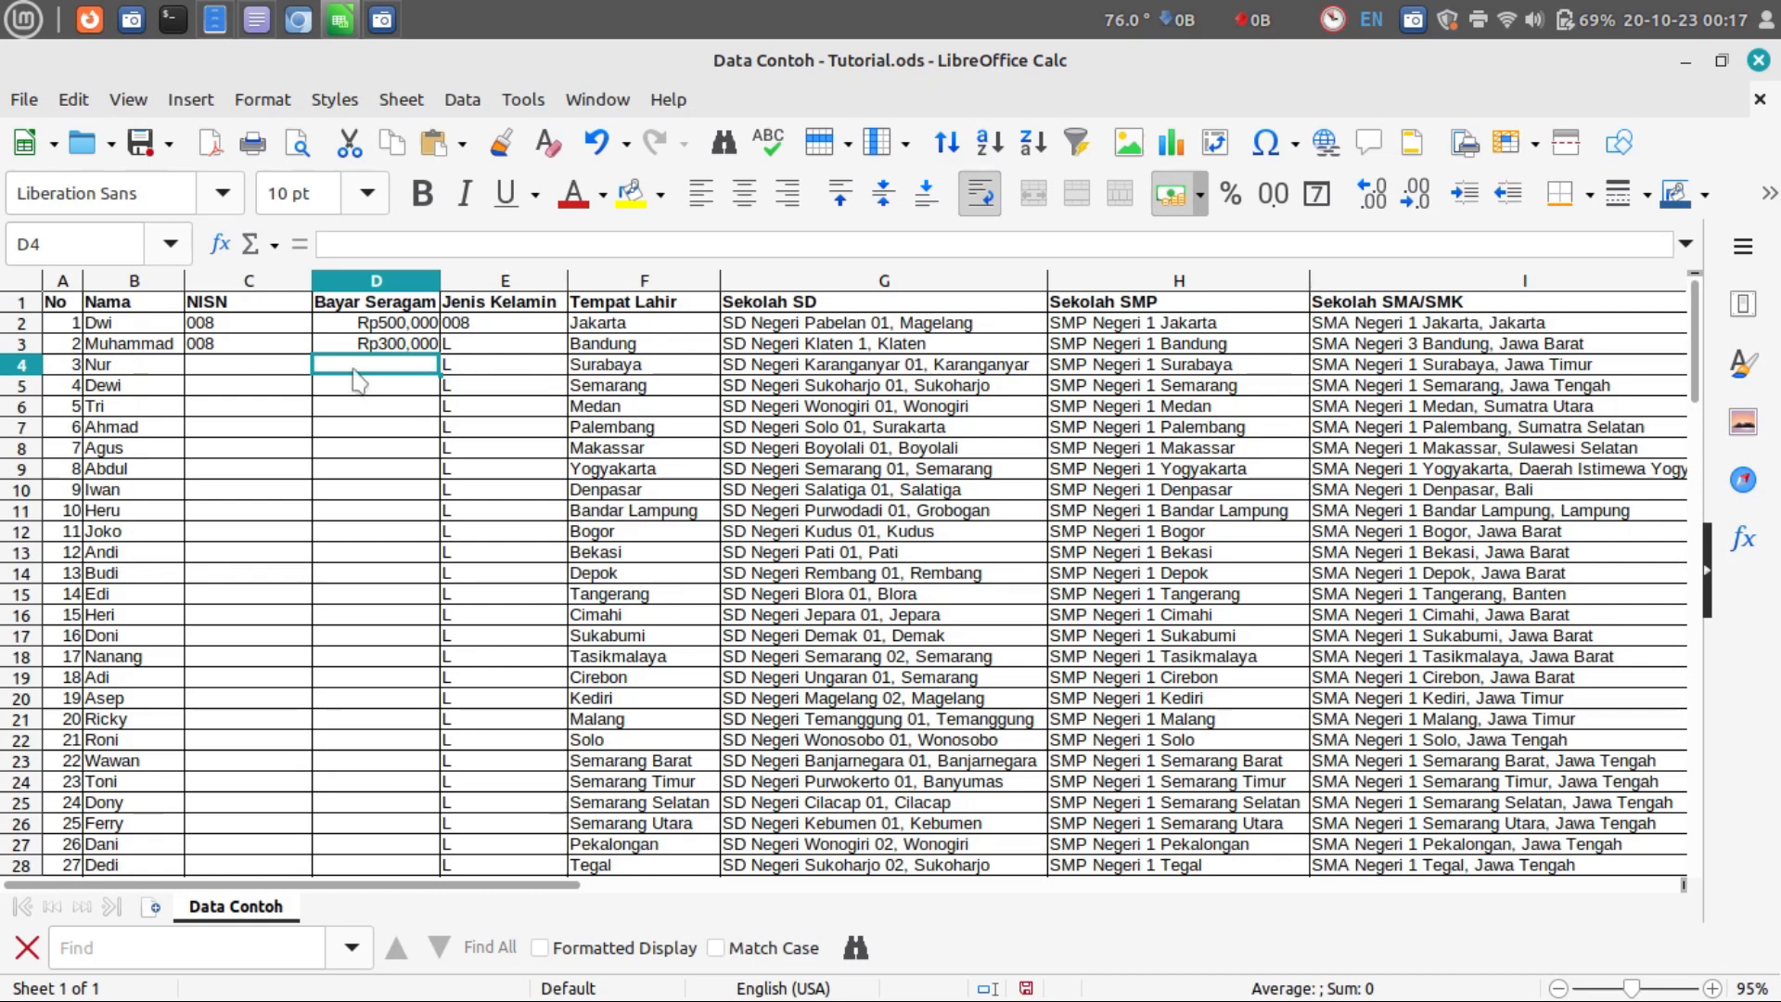
{"action": "left_click", "coordinate": [248, 345]}
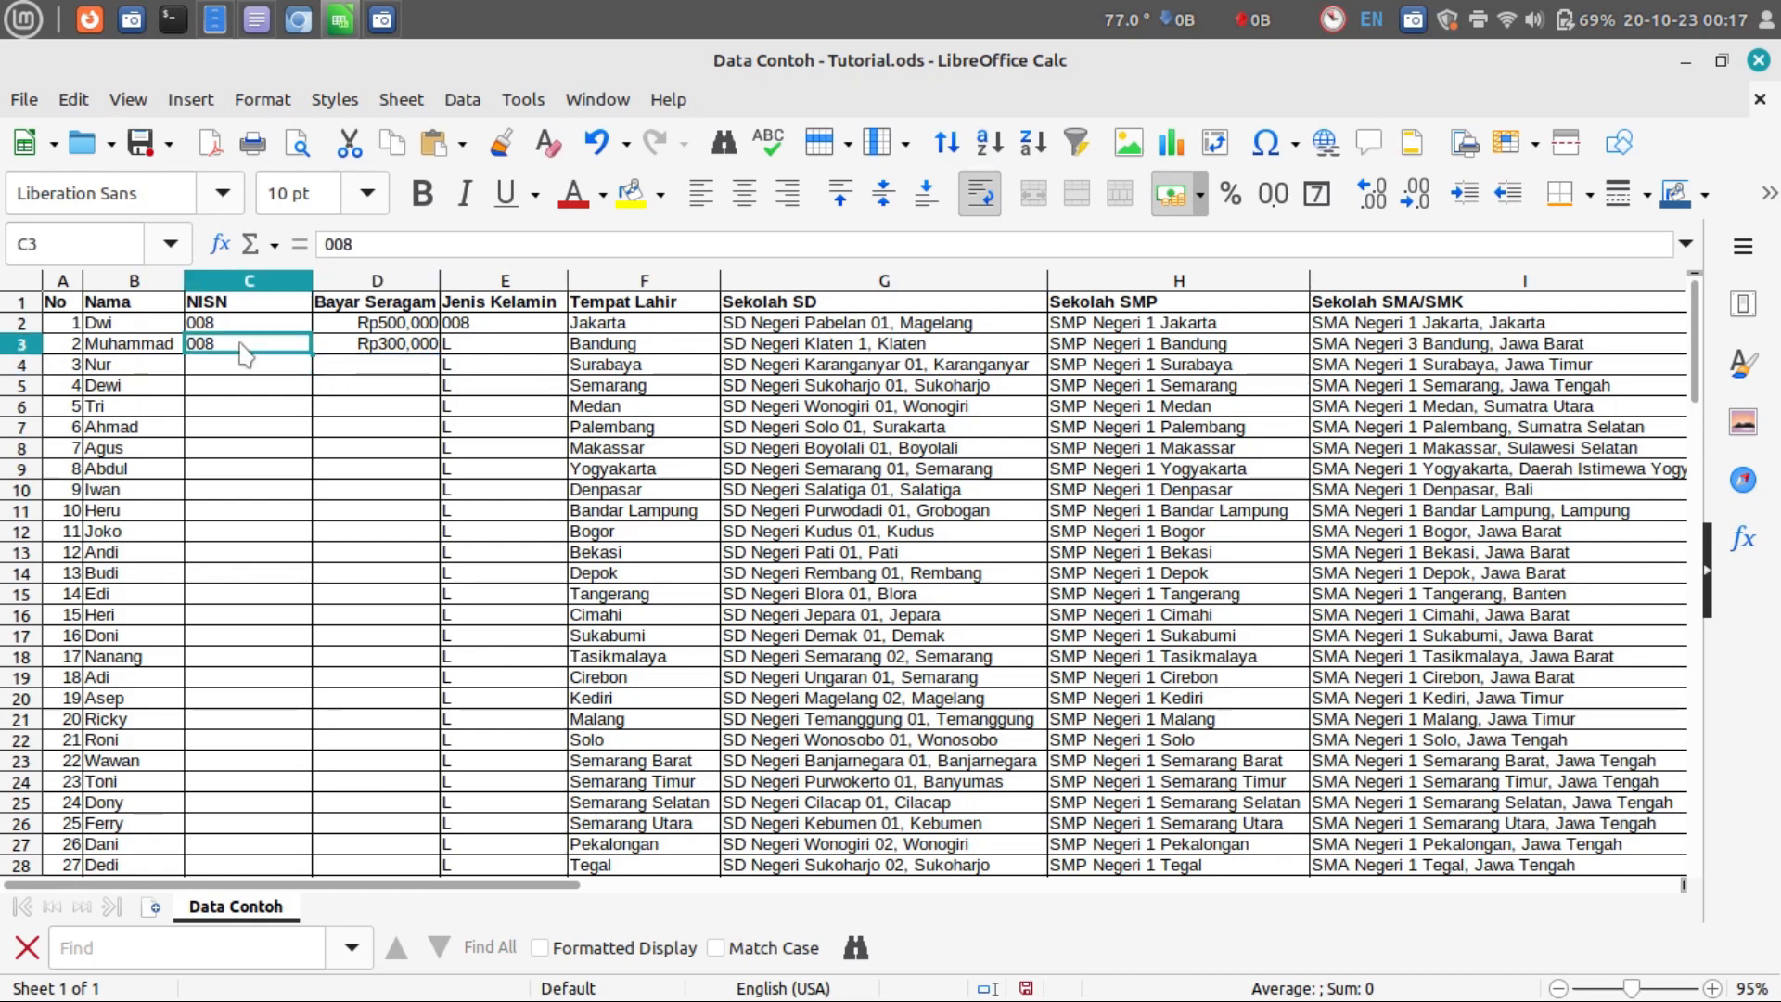
{"action": "left_click", "coordinate": [393, 346]}
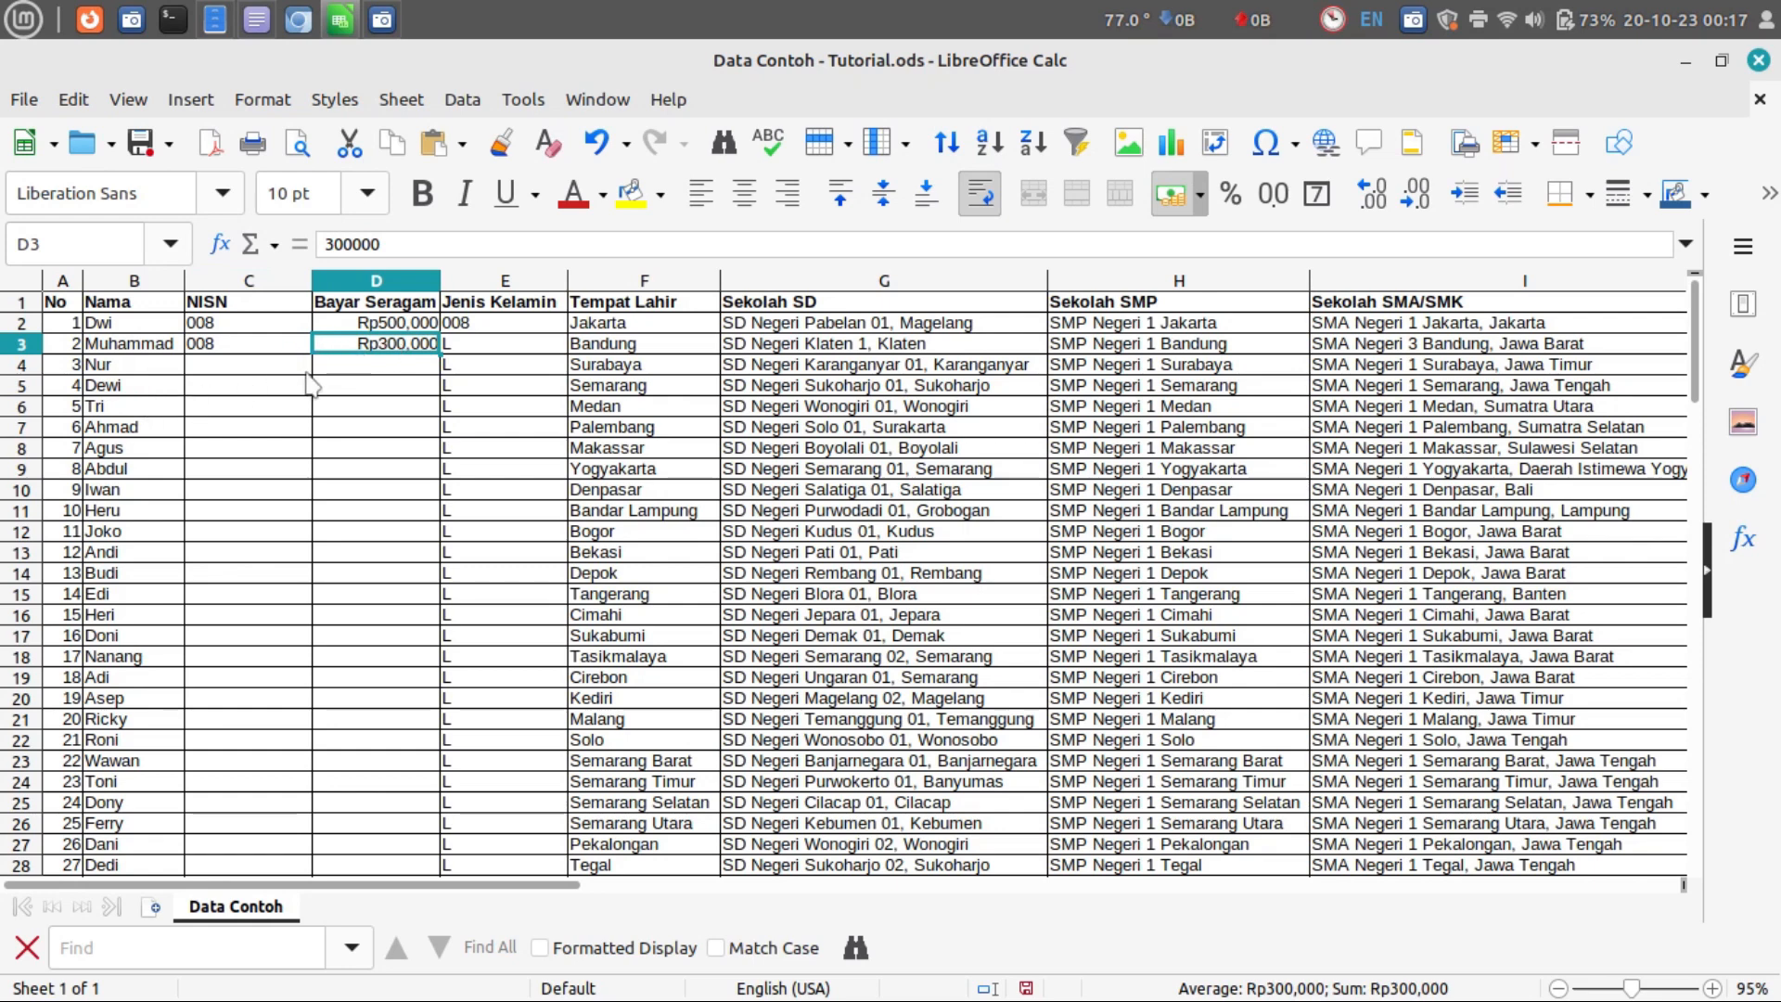
Step: Increase the height of header row 1 to about three times the height of a data row
{"action": "left_click", "coordinate": [355, 304]}
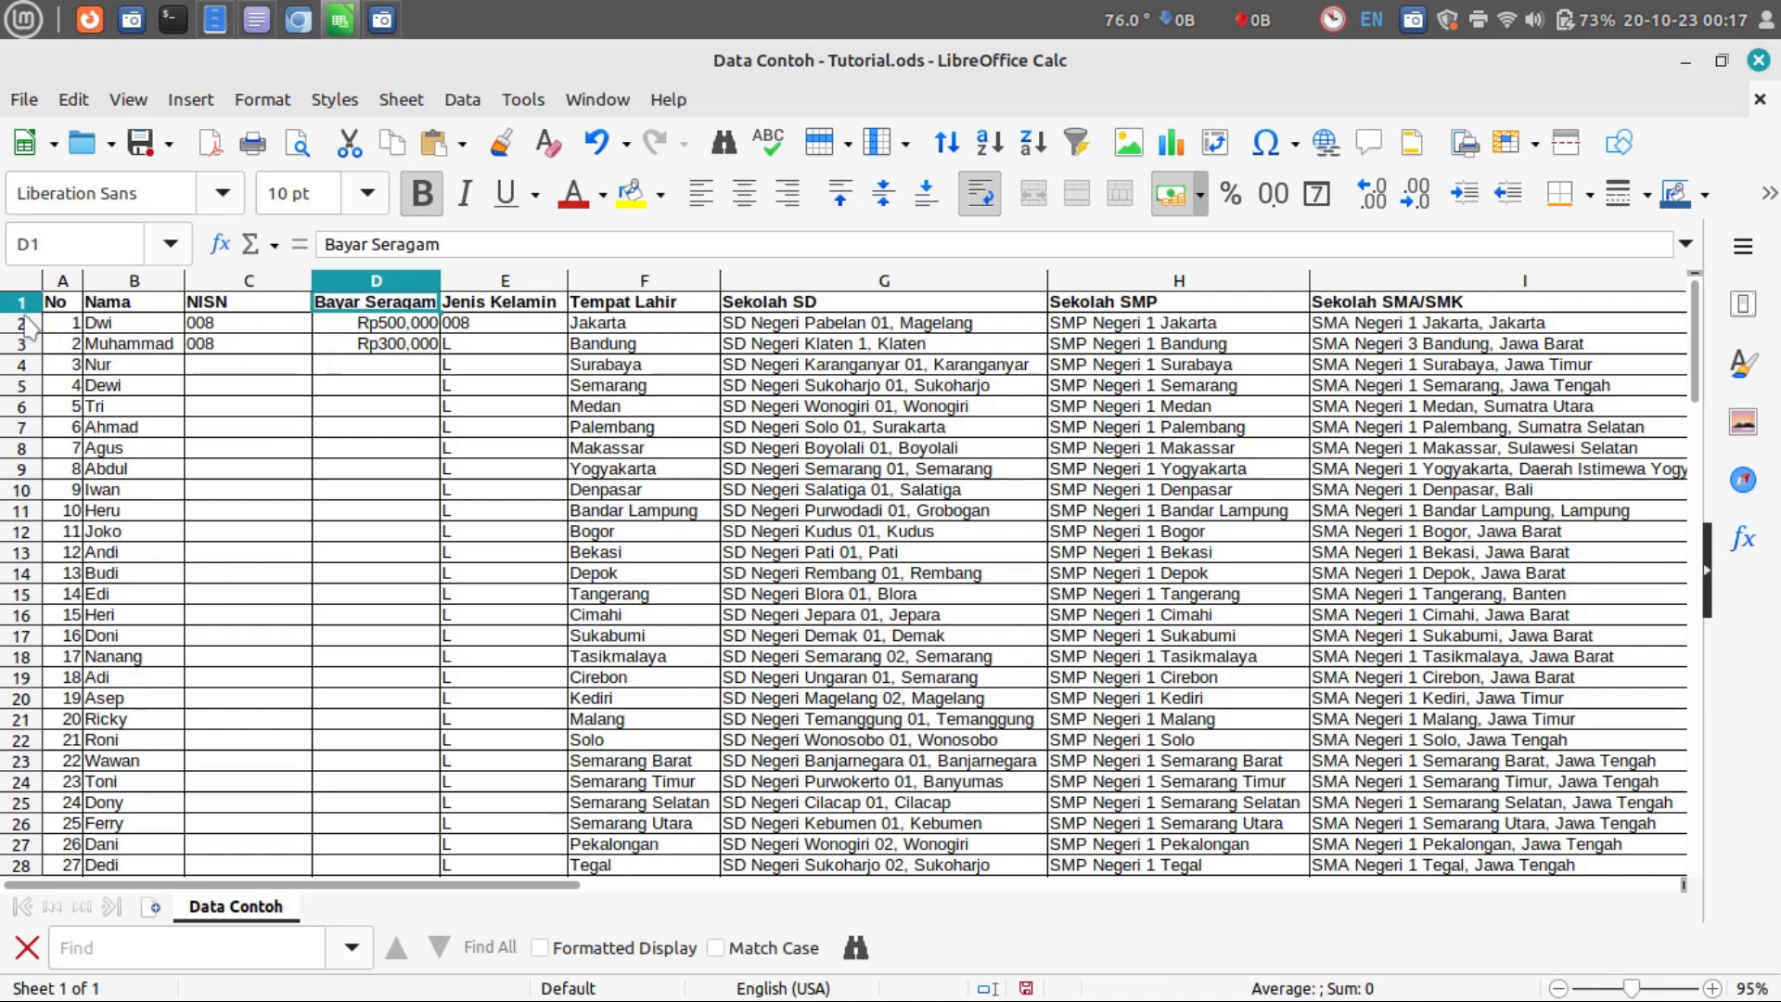
{"action": "left_click_drag", "start_coordinate": [24, 313], "coordinate": [24, 355]}
{"action": "left_click", "coordinate": [382, 385]}
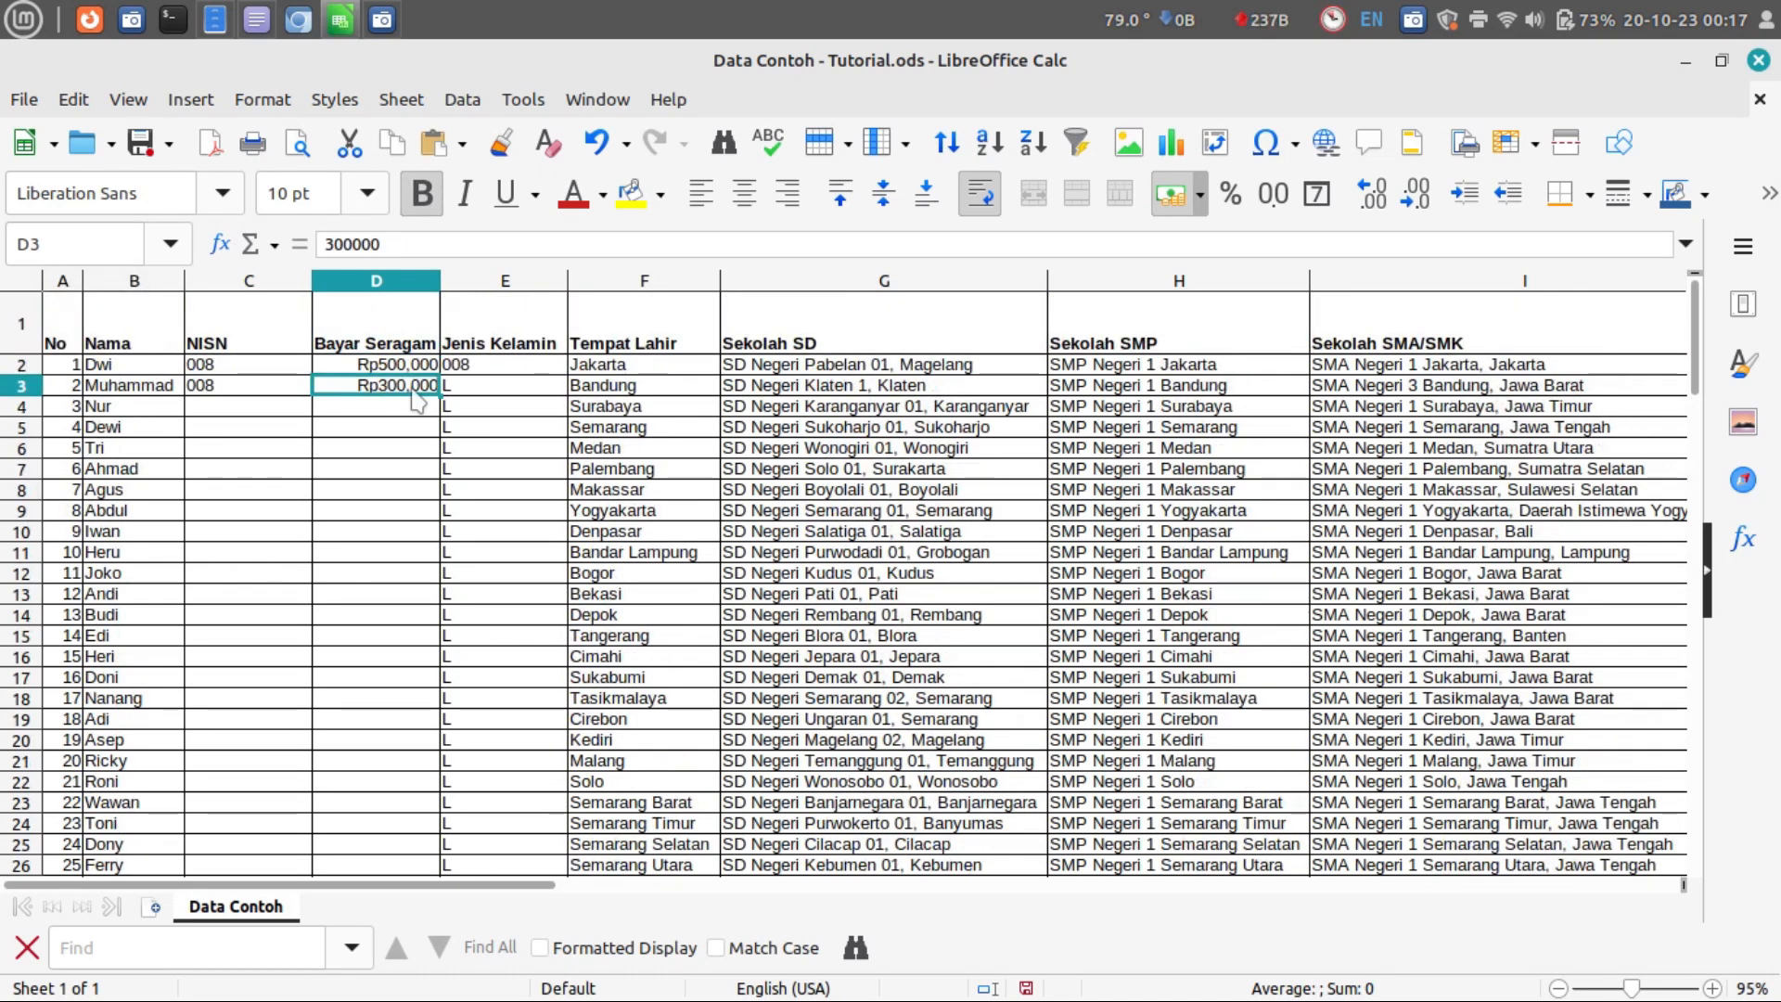
Step: Align the Bayar Seragam header to Center horizontally and Middle vertically, and widen its column by about a third
{"action": "left_click", "coordinate": [391, 331]}
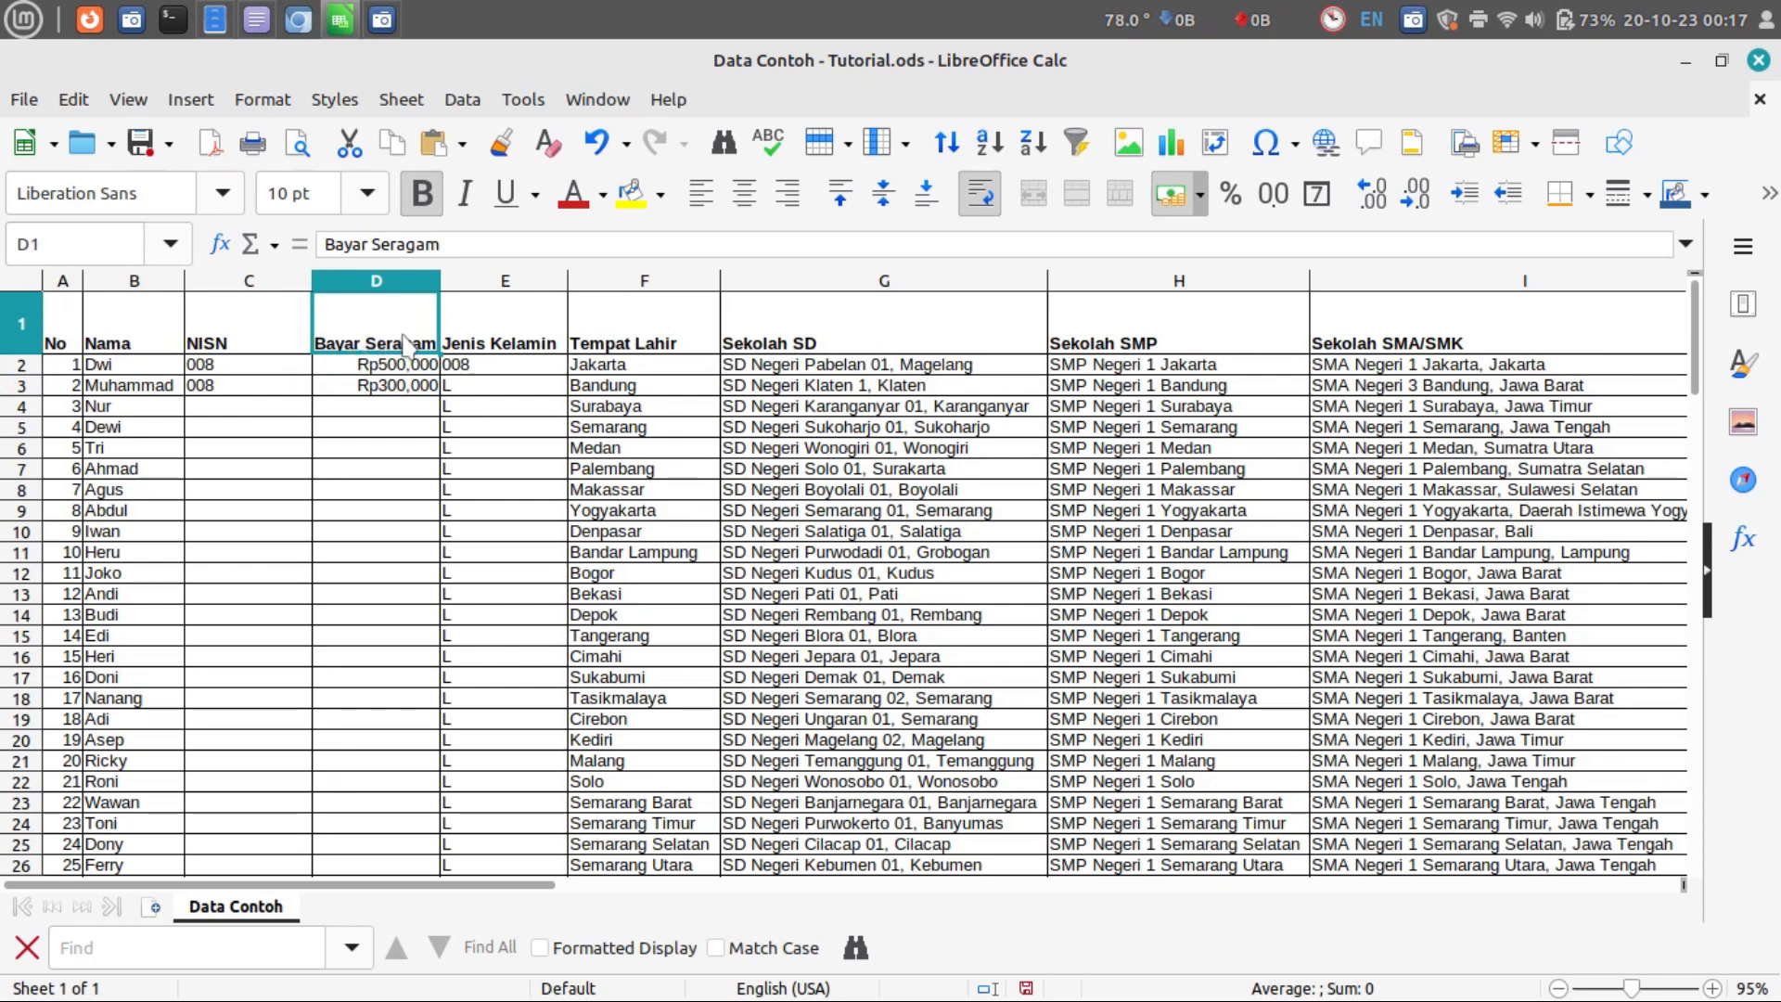
{"action": "right_click", "coordinate": [375, 322]}
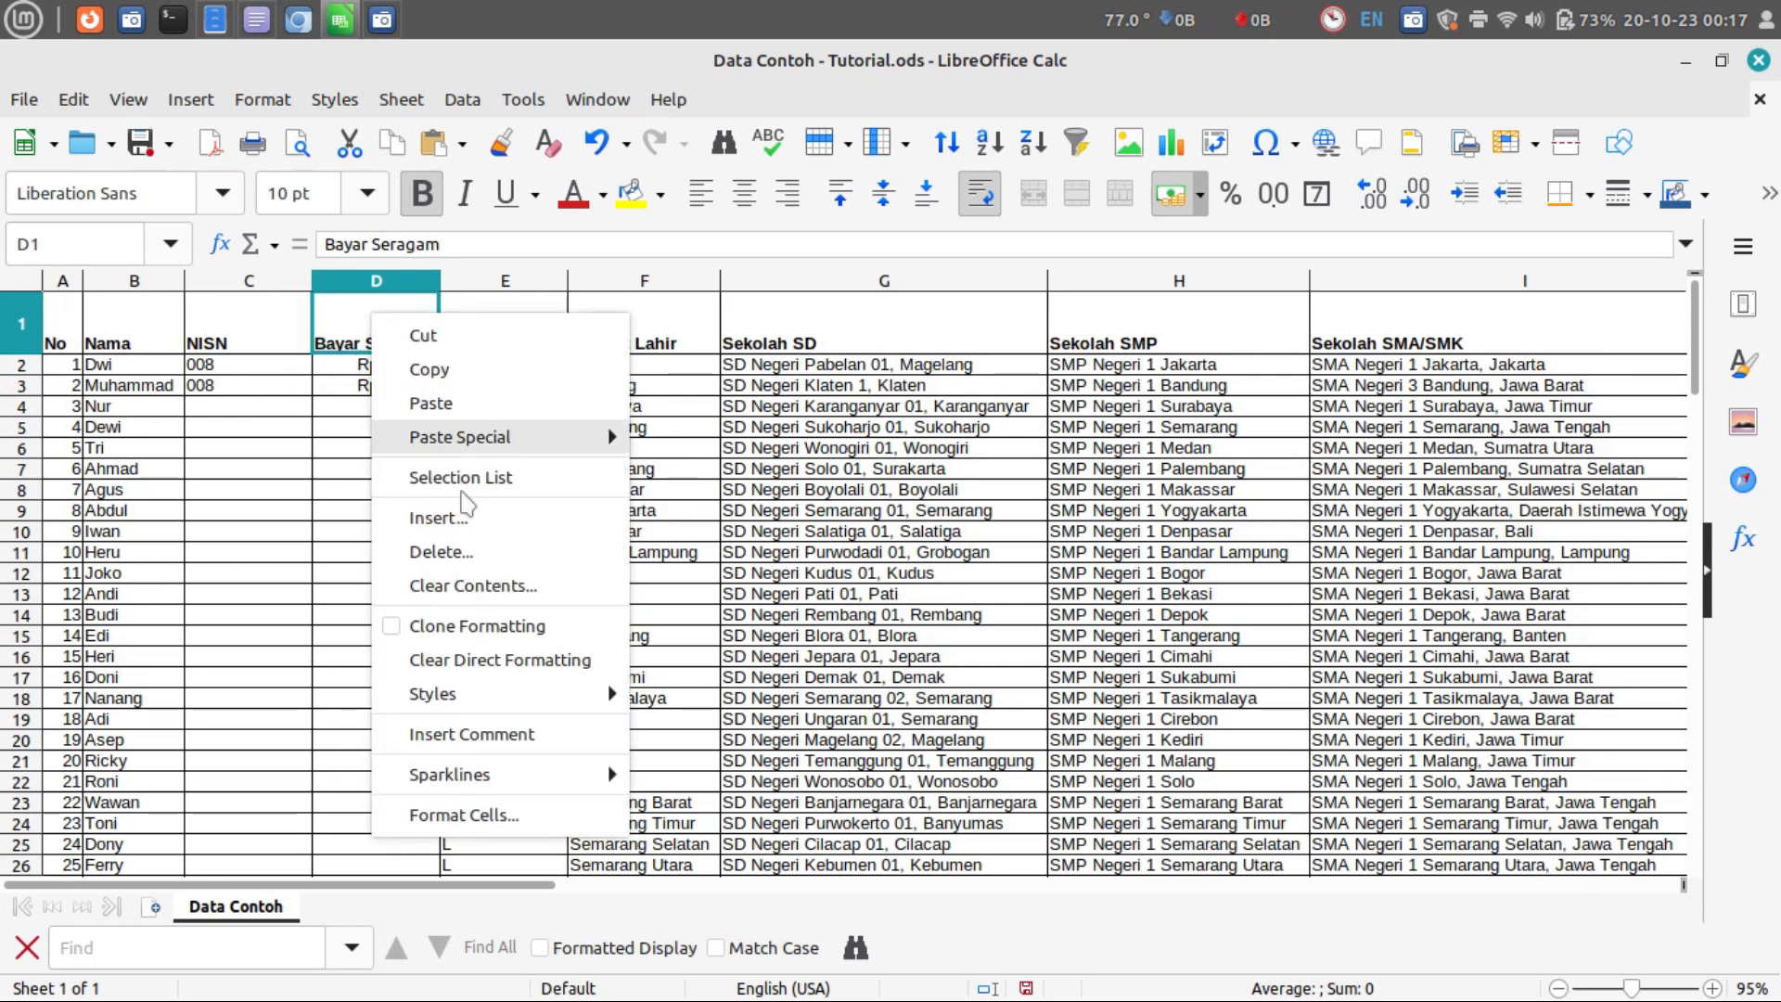
{"action": "left_click", "coordinate": [526, 827]}
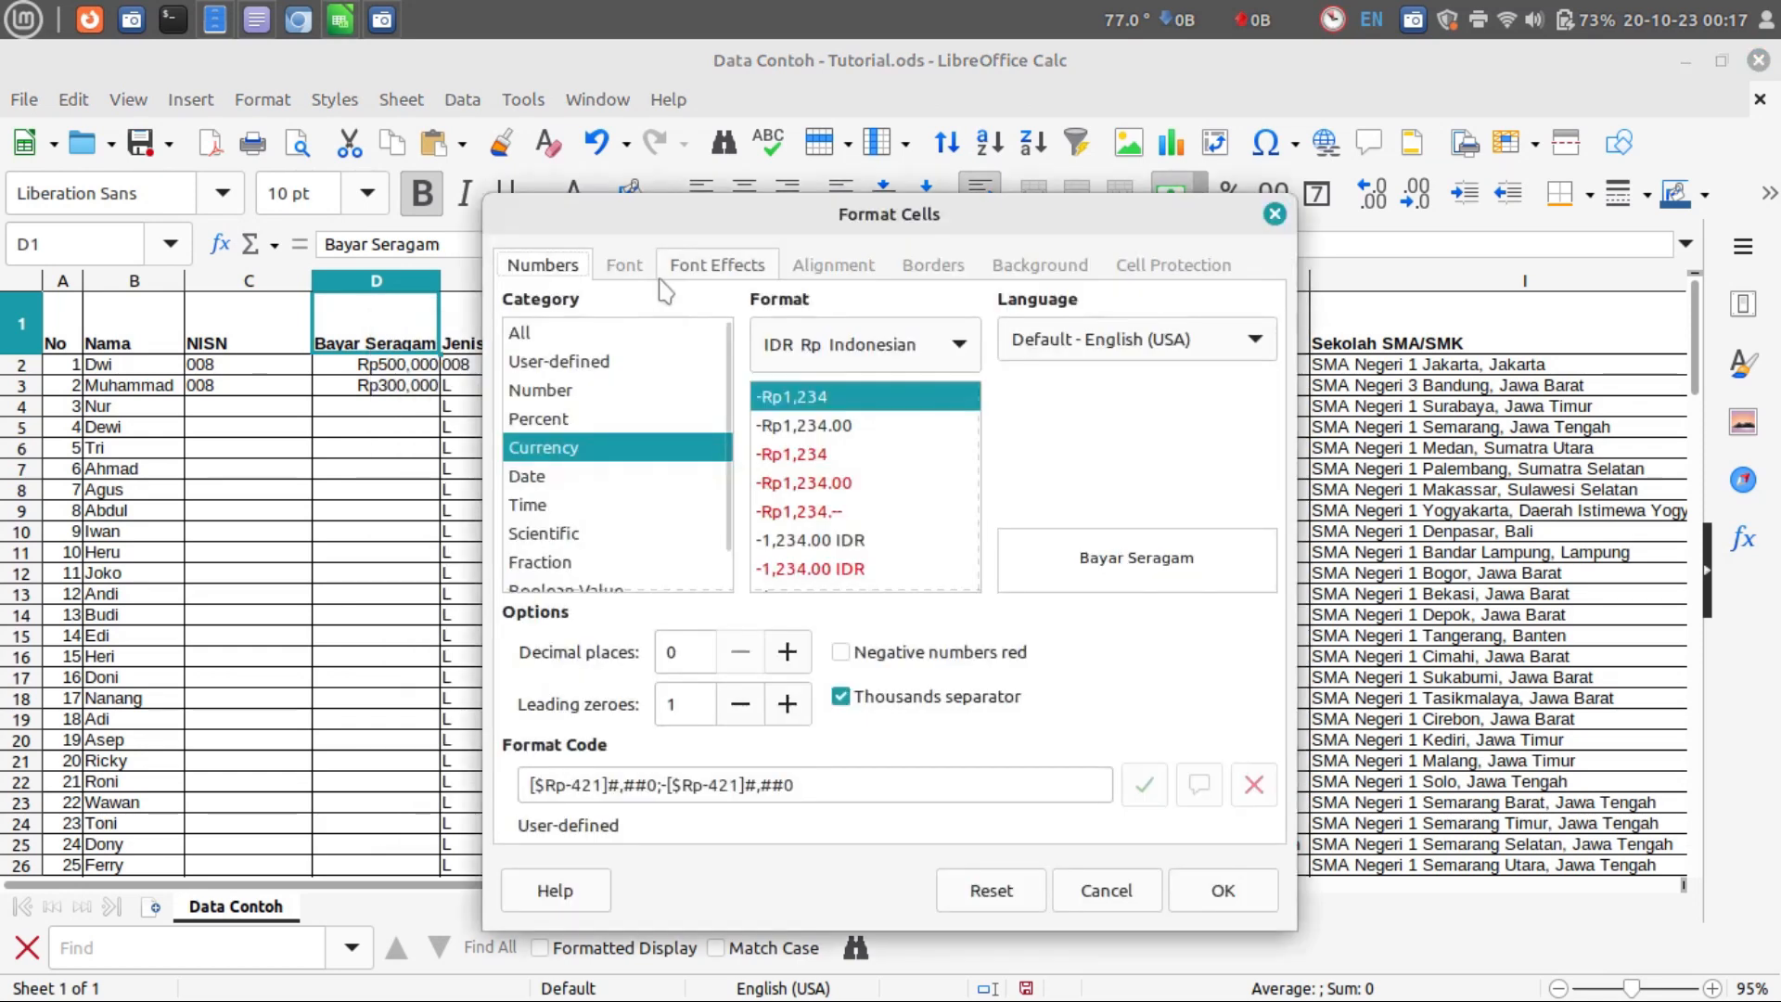
{"action": "left_click_drag", "start_coordinate": [766, 237], "coordinate": [942, 221]}
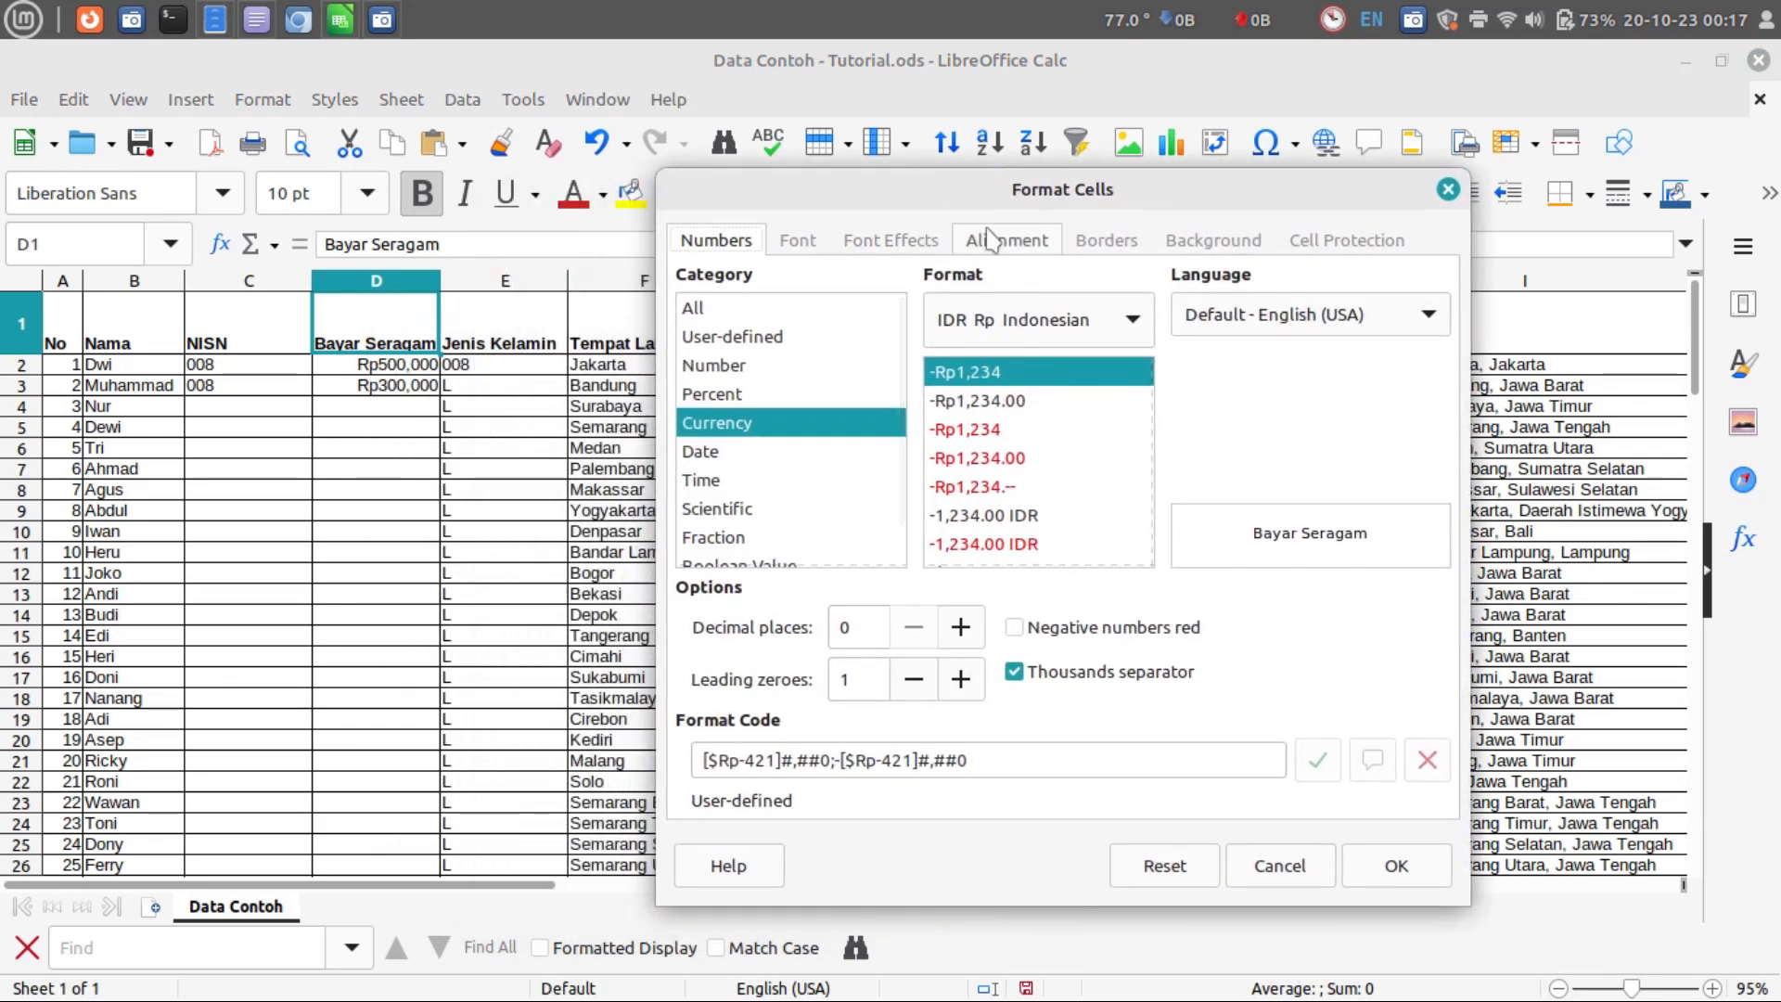
{"action": "left_click", "coordinate": [1011, 249]}
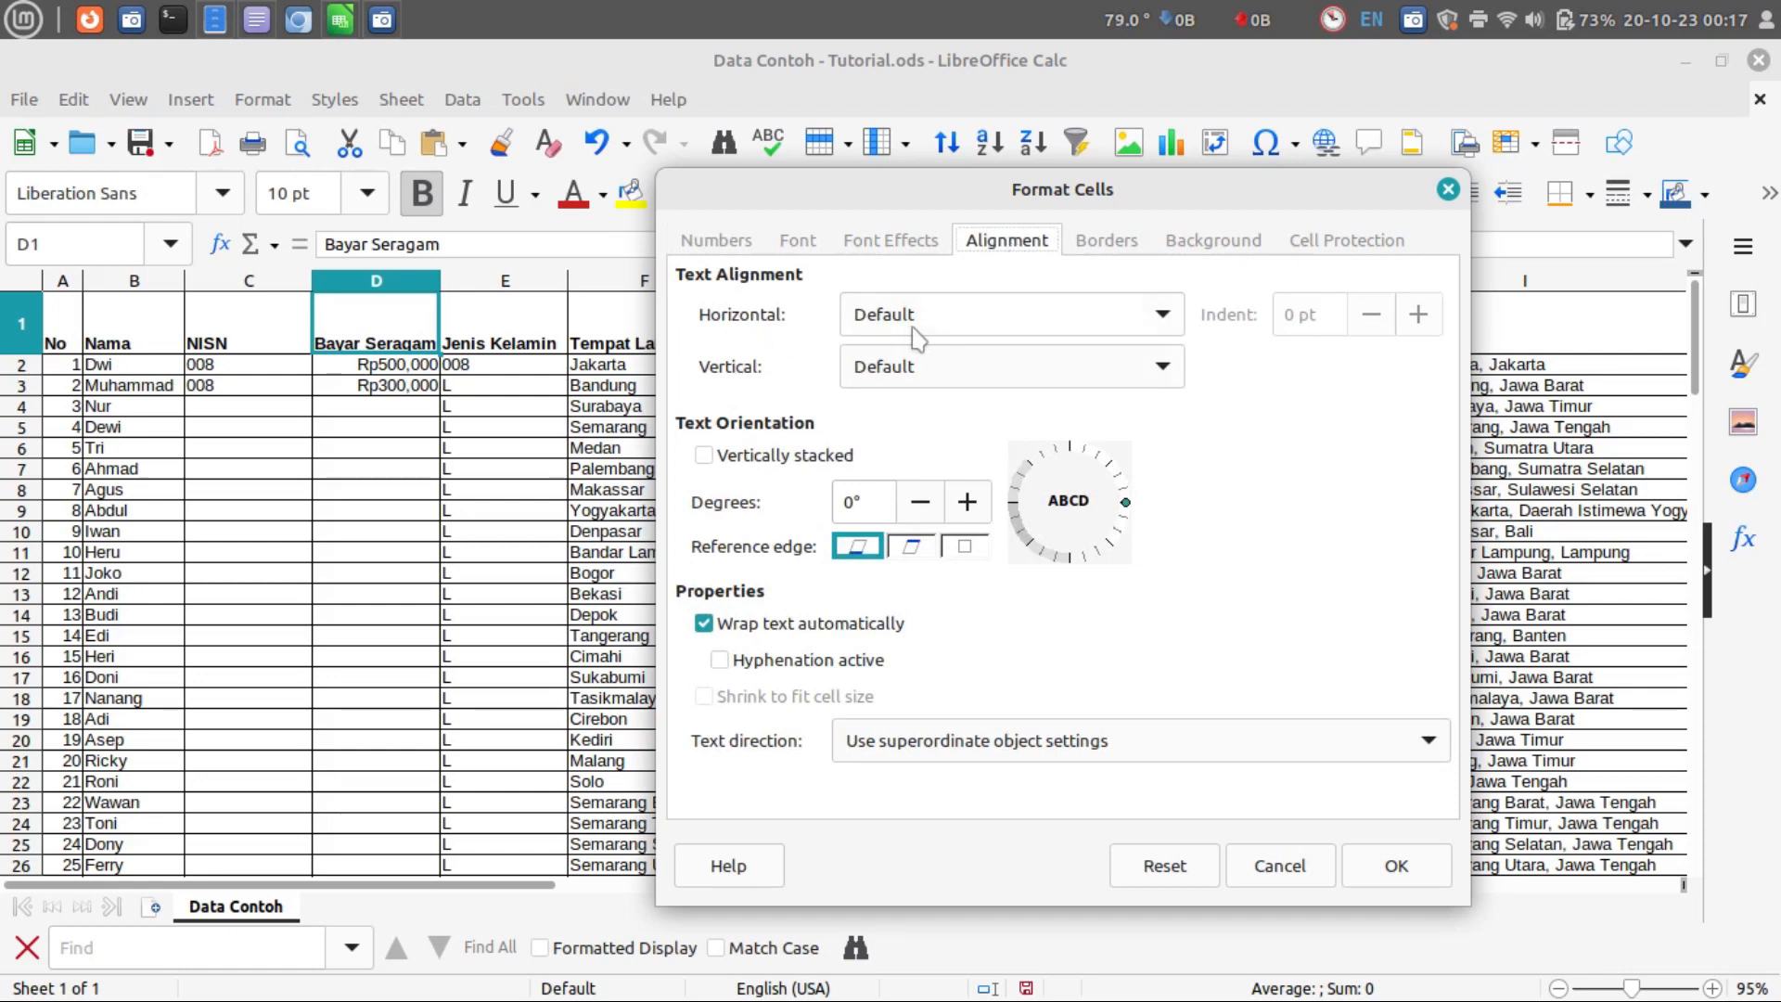
{"action": "left_click", "coordinate": [967, 331]}
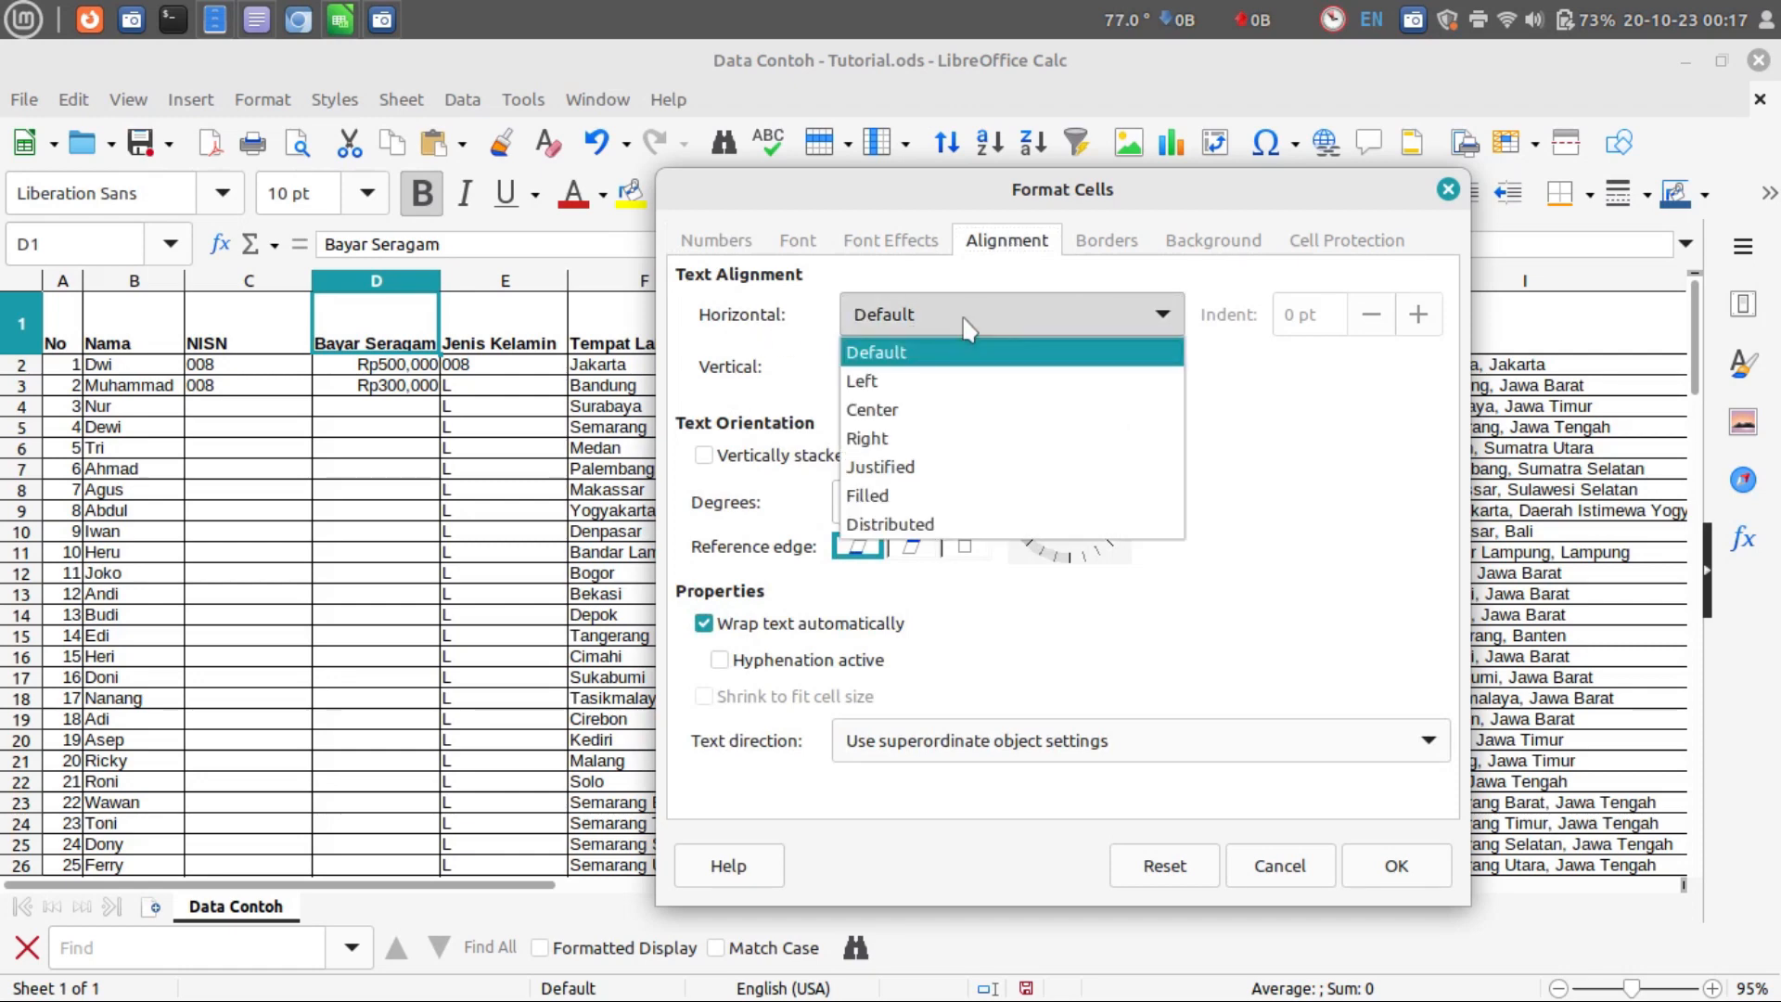
{"action": "left_click", "coordinate": [966, 411]}
{"action": "left_click", "coordinate": [951, 377]}
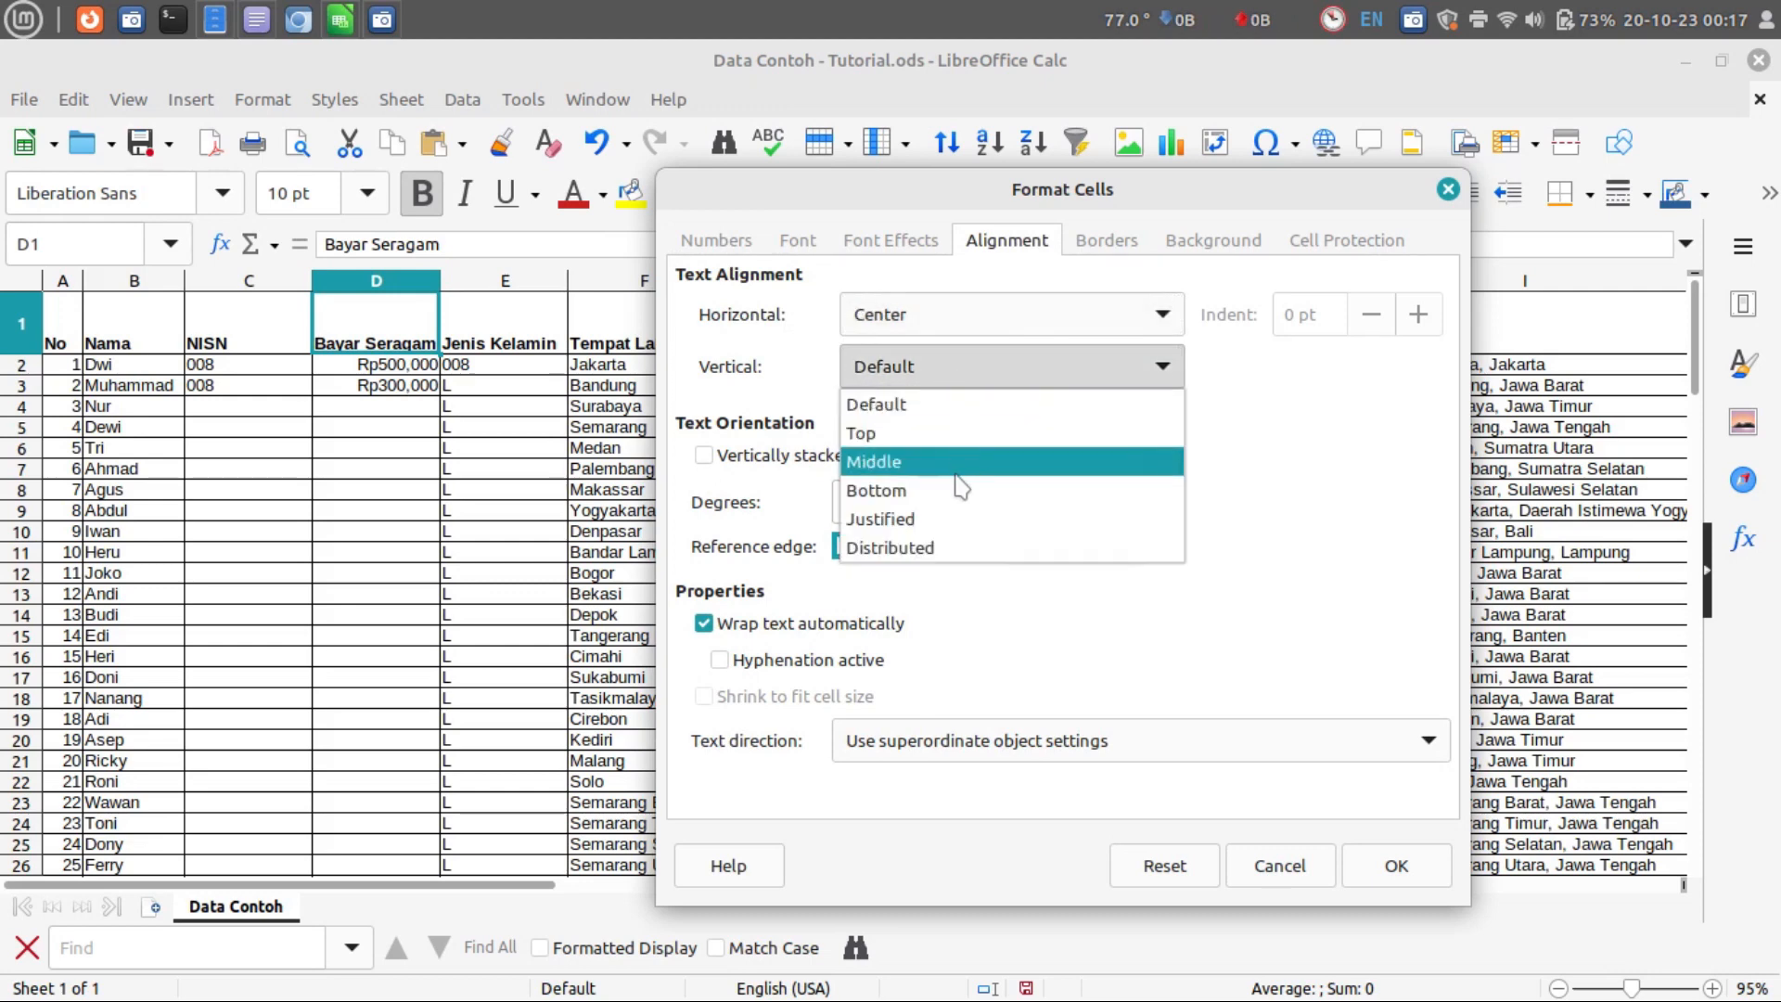
{"action": "left_click", "coordinate": [956, 471]}
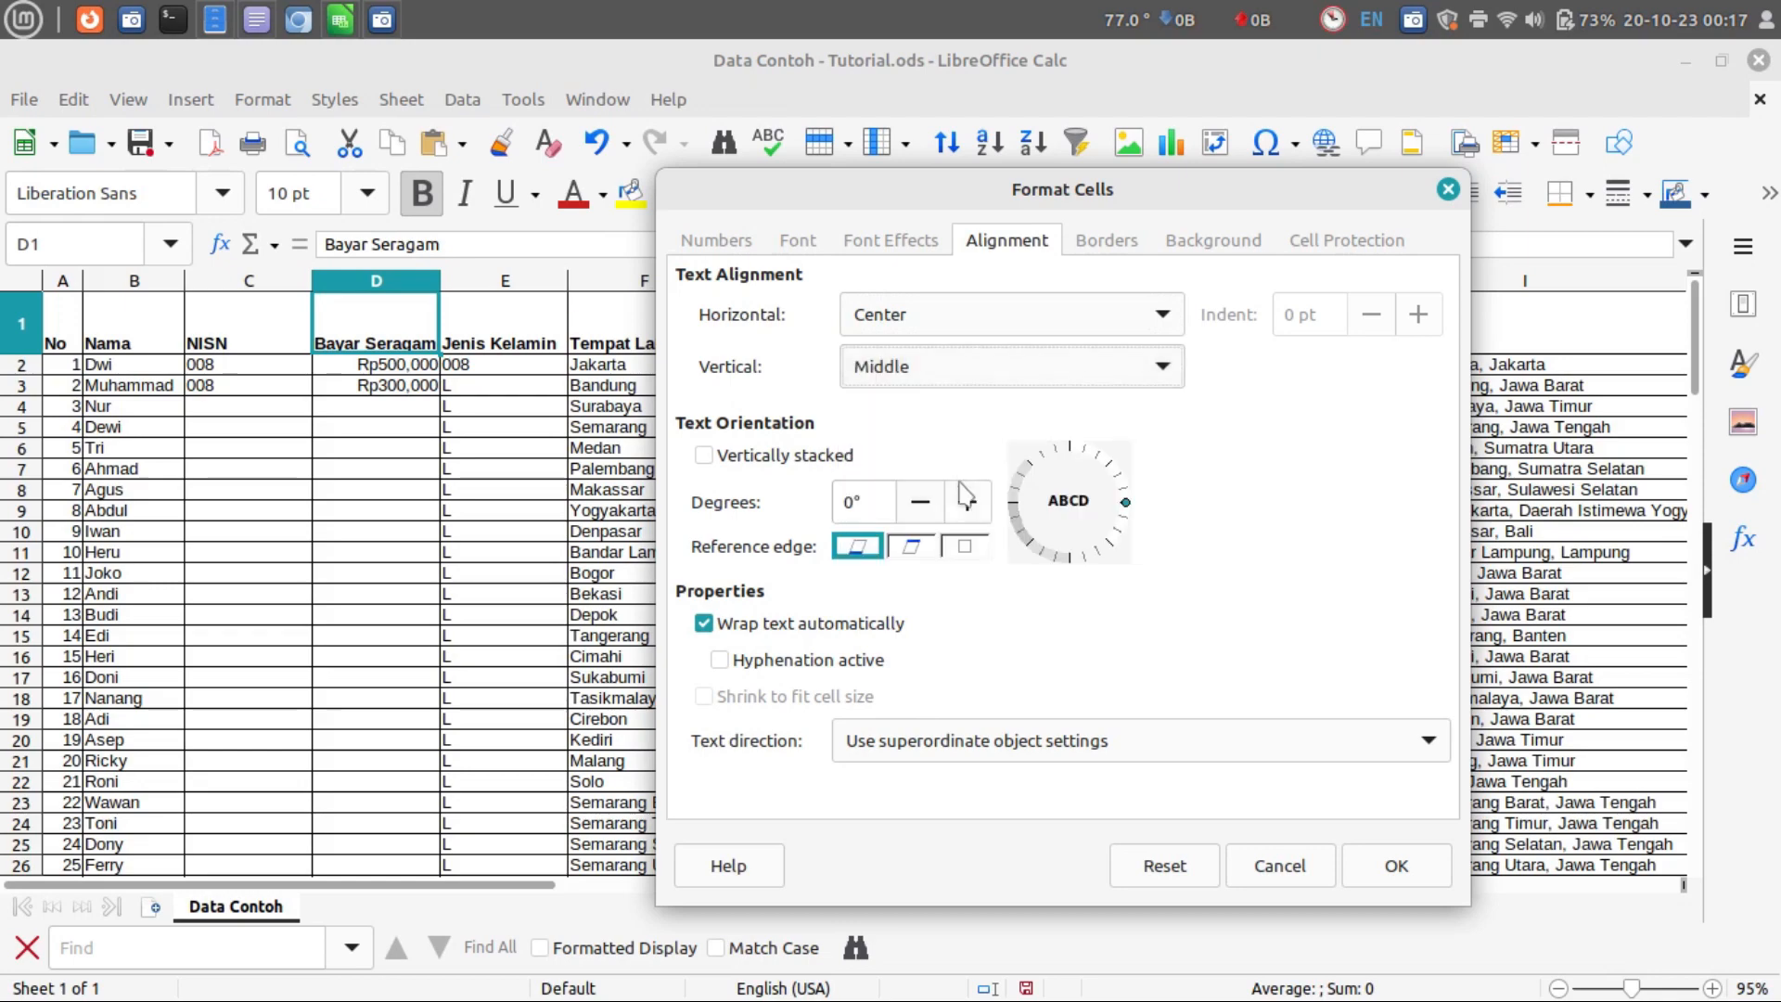
{"action": "left_click", "coordinate": [1372, 874]}
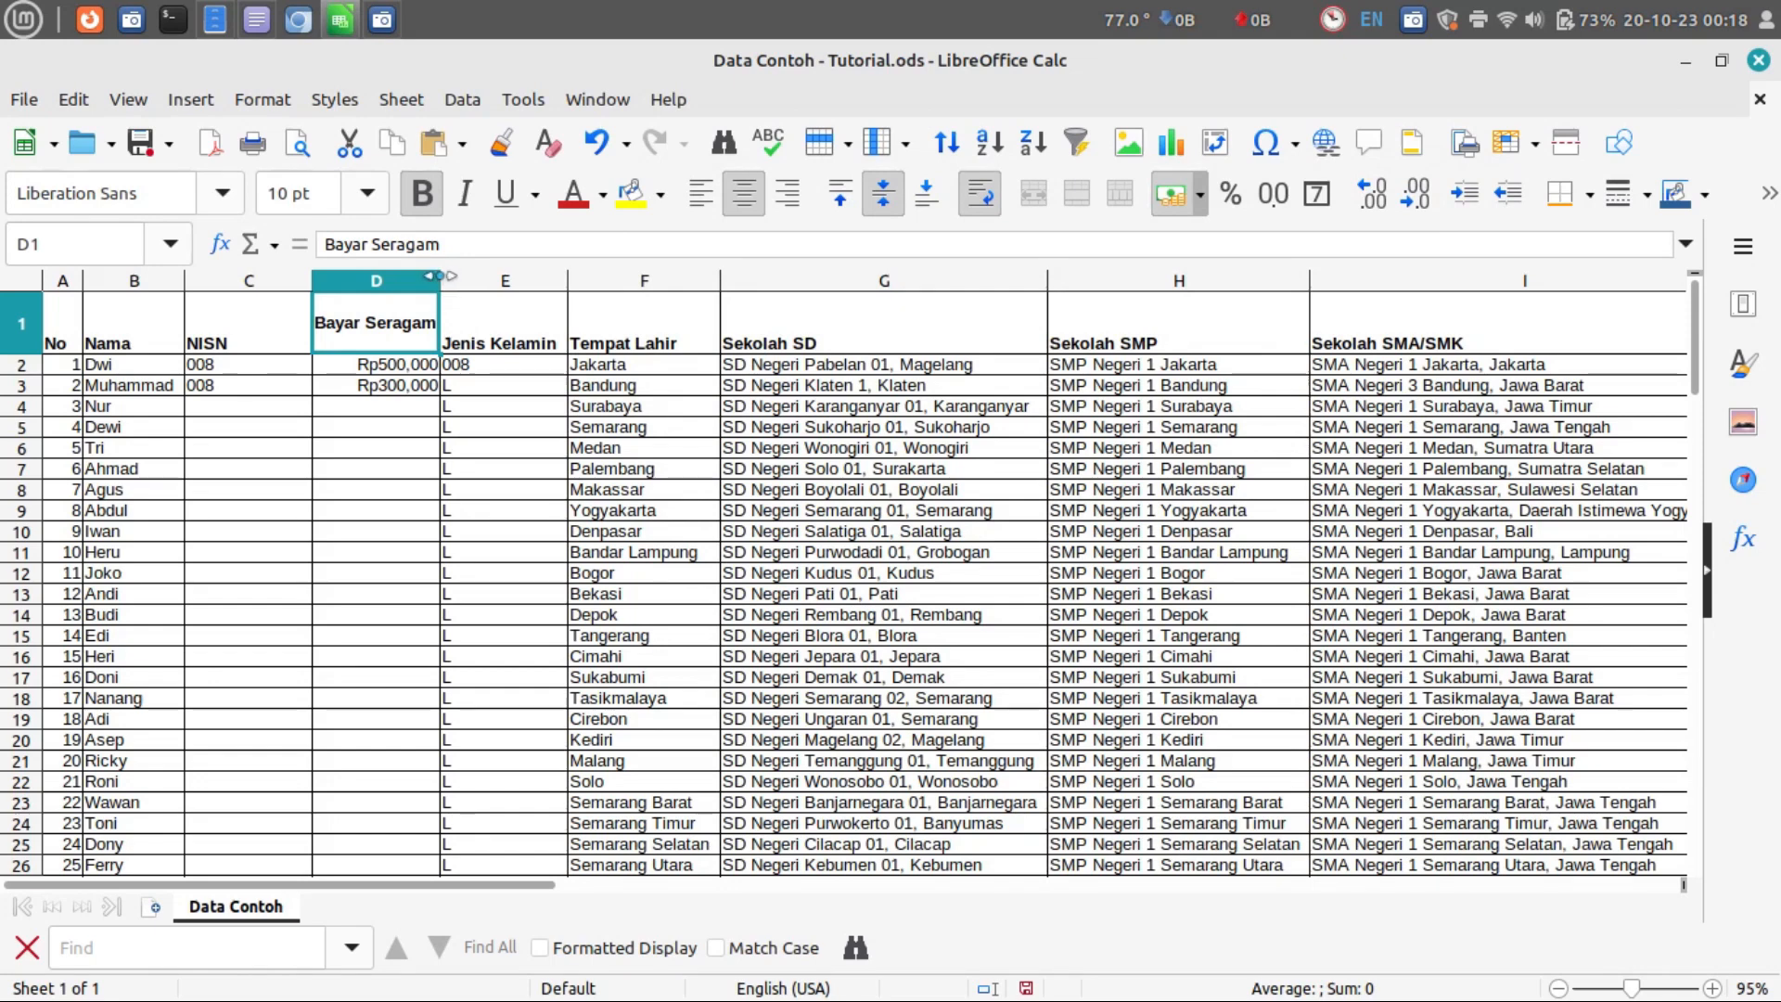
{"action": "left_click_drag", "start_coordinate": [442, 281], "coordinate": [486, 281]}
{"action": "left_click", "coordinate": [679, 391]}
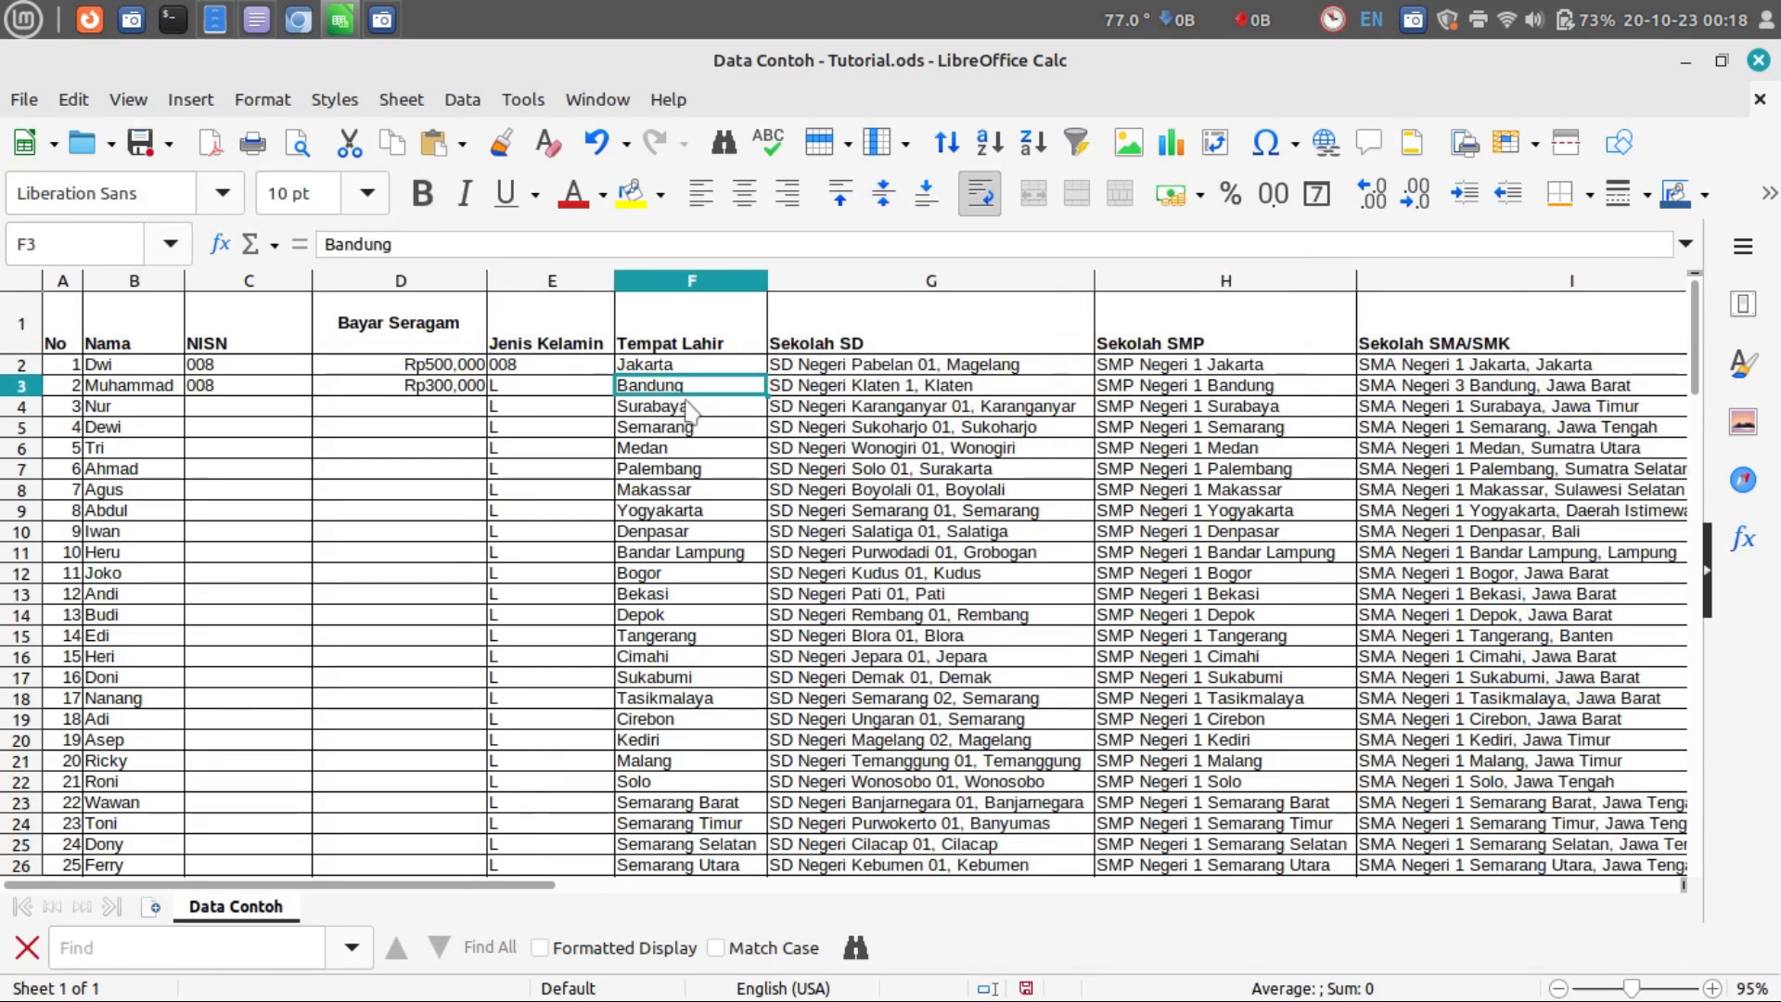
Step: Rotate the text of the Jenis Kelamin header in cell E1 to 90 degrees
{"action": "left_click", "coordinate": [579, 350]}
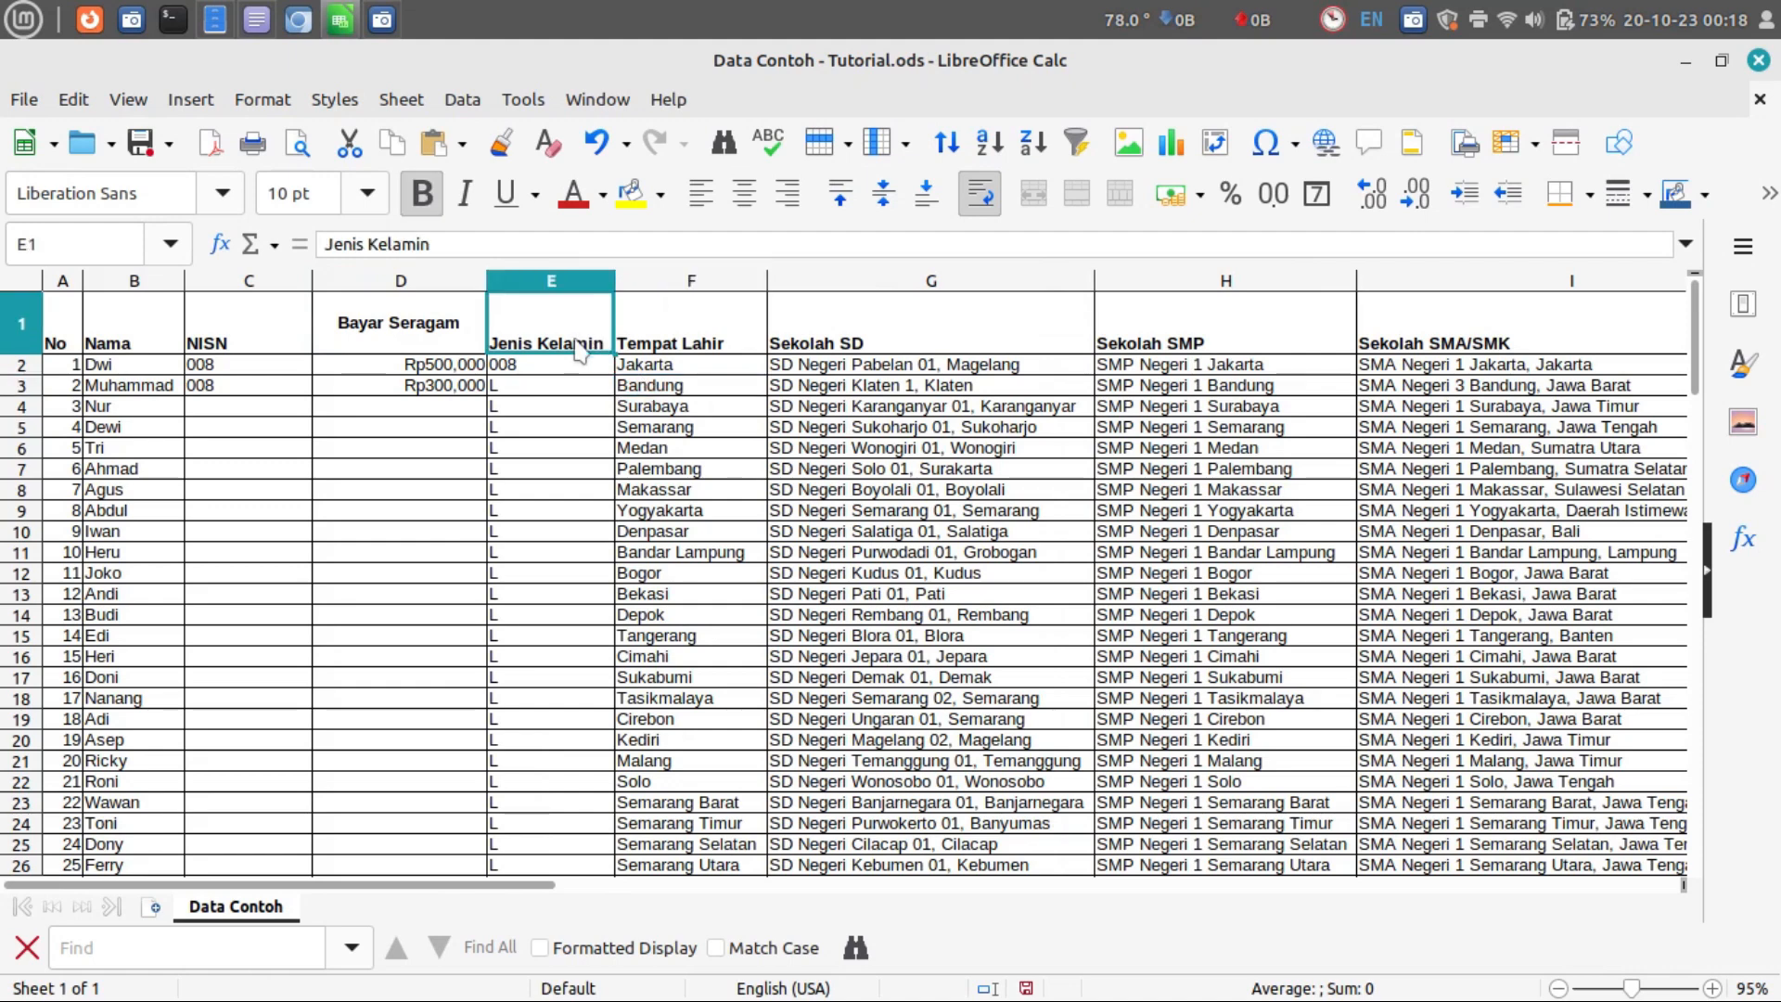
{"action": "right_click", "coordinate": [579, 349]}
{"action": "left_click", "coordinate": [555, 348]}
{"action": "right_click", "coordinate": [569, 331]}
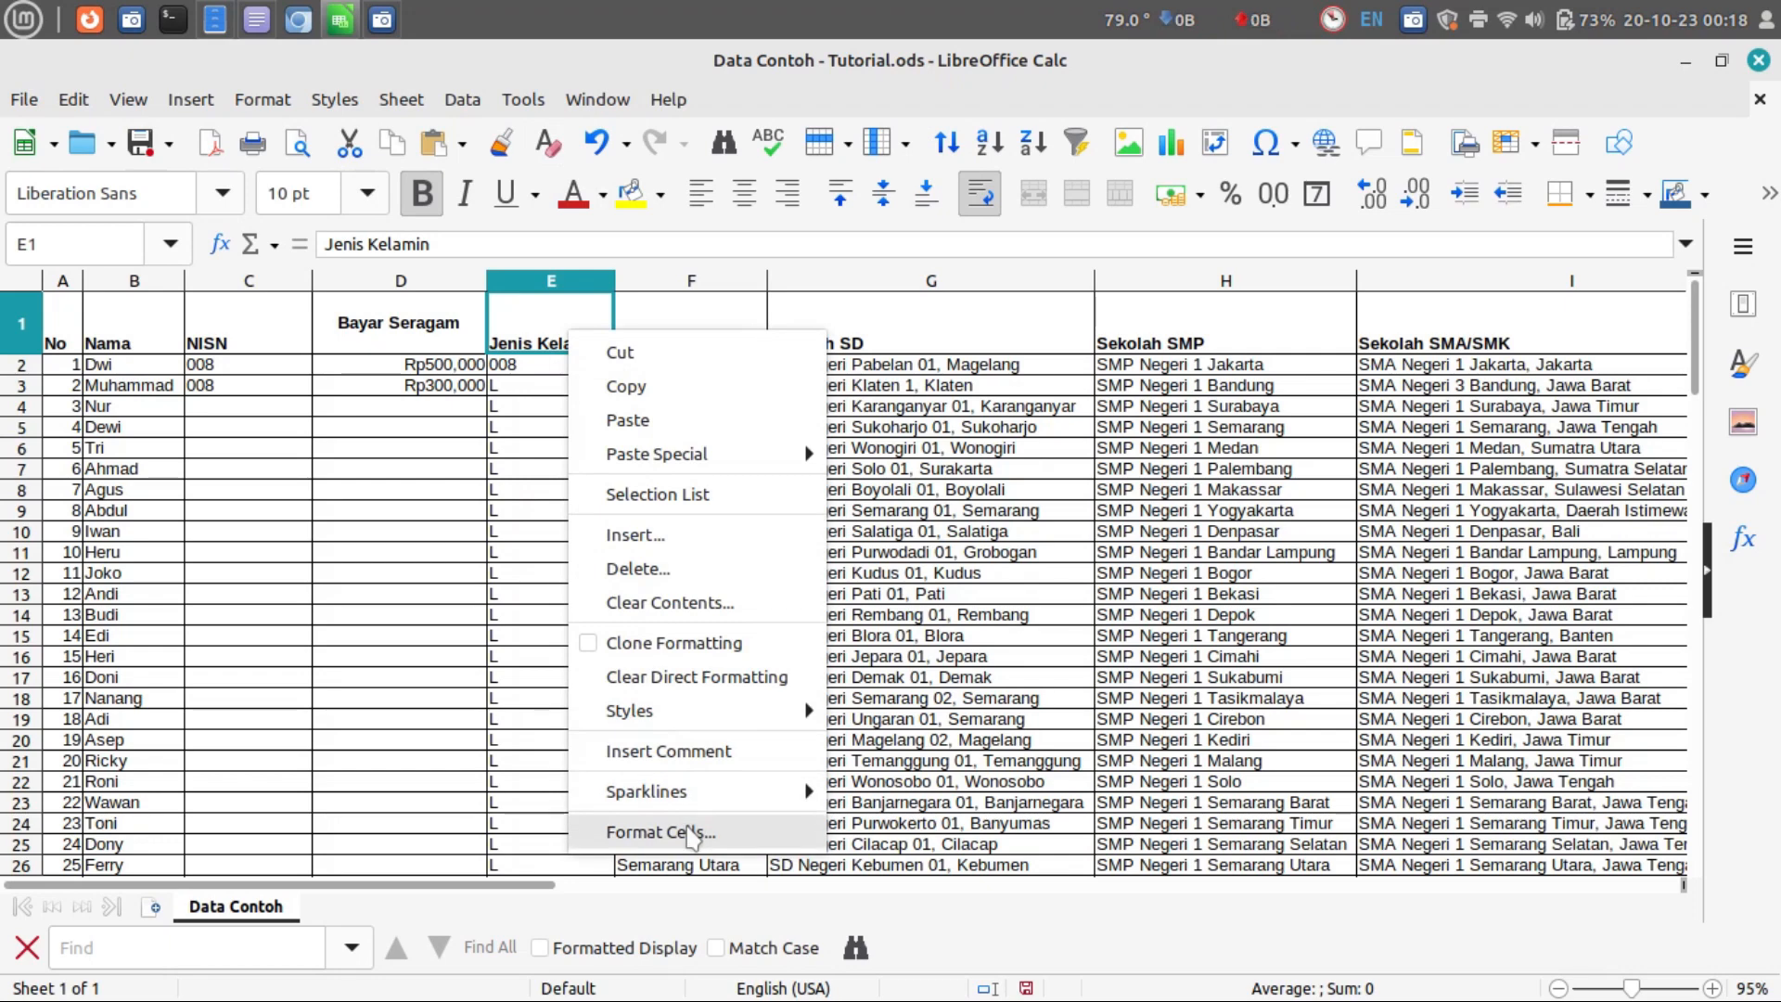
{"action": "left_click", "coordinate": [698, 832]}
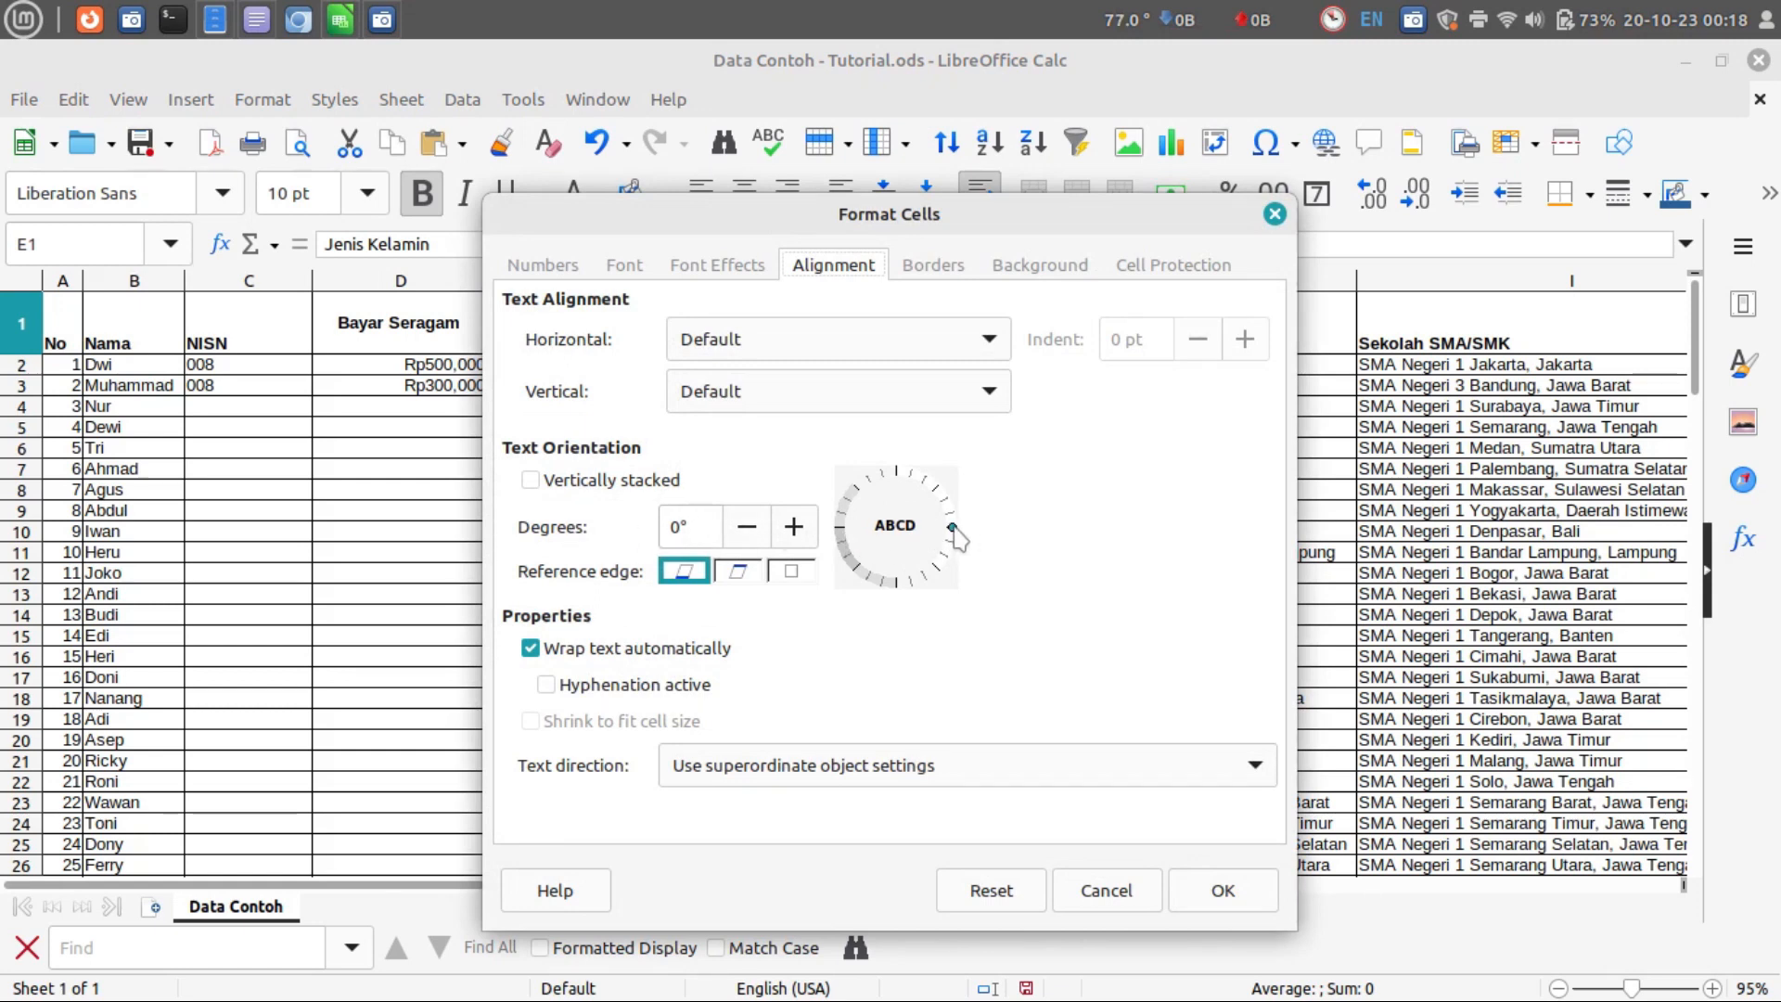
{"action": "left_click_drag", "start_coordinate": [956, 536], "coordinate": [895, 472]}
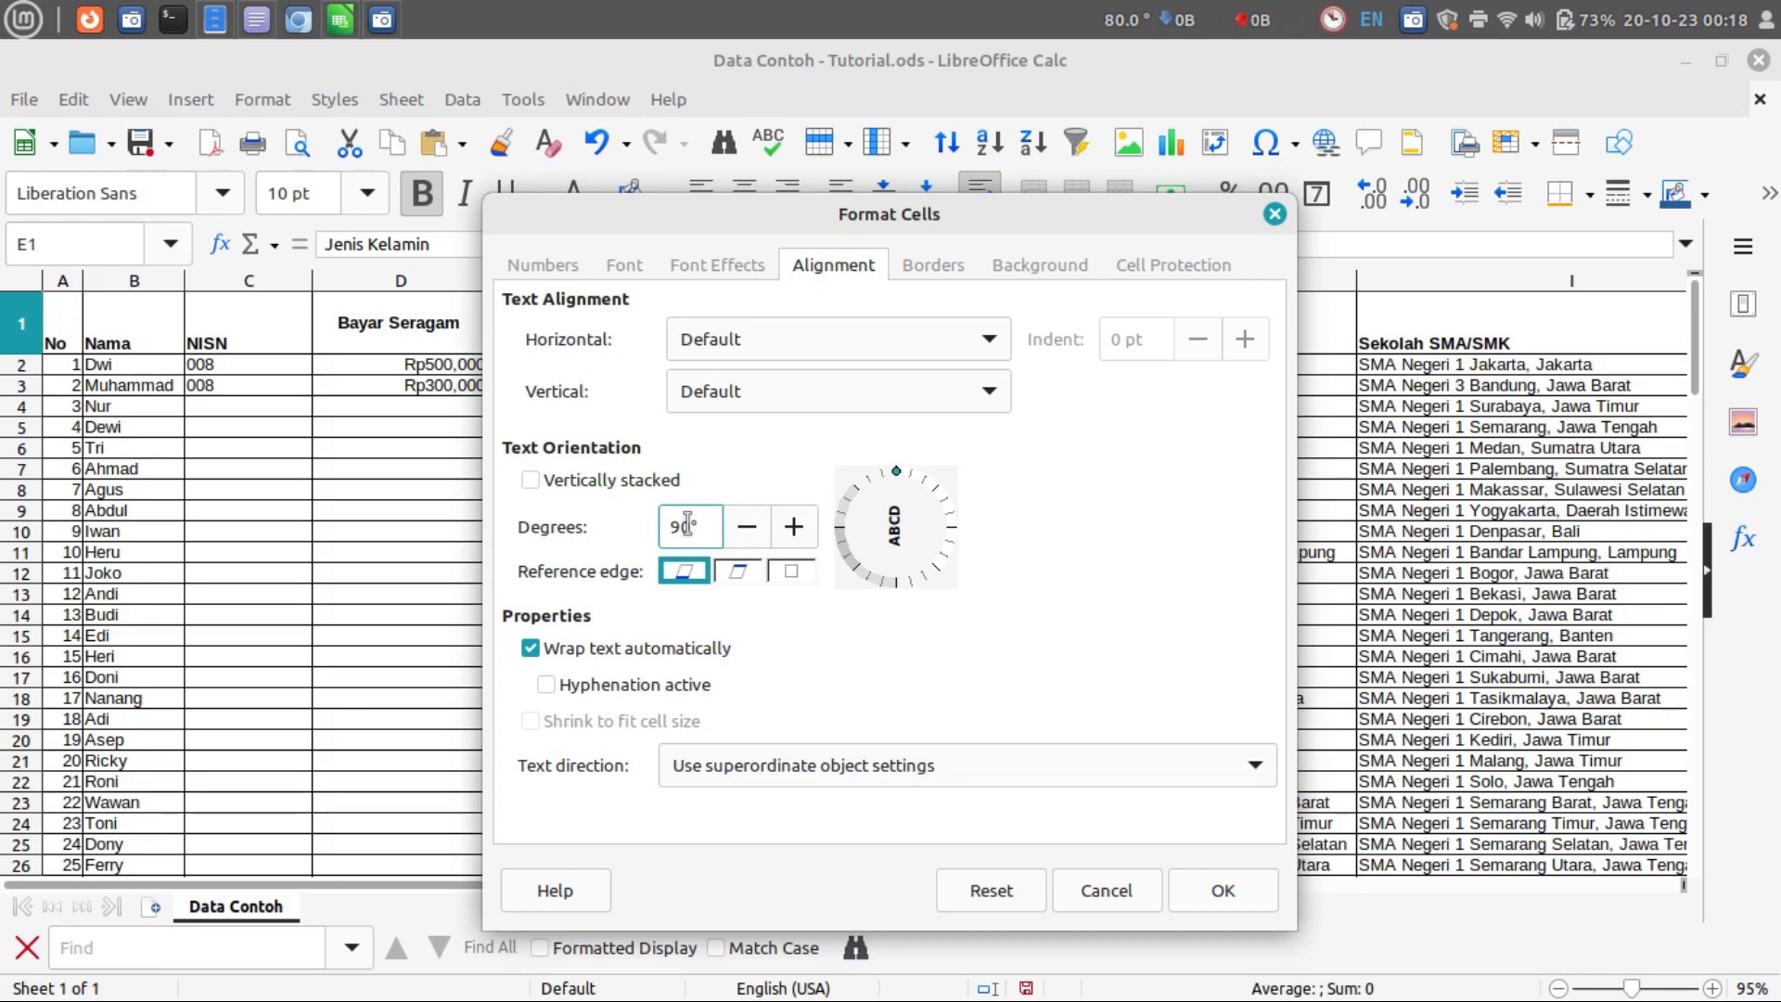
{"action": "left_click", "coordinate": [1222, 888]}
{"action": "left_click", "coordinate": [688, 614]}
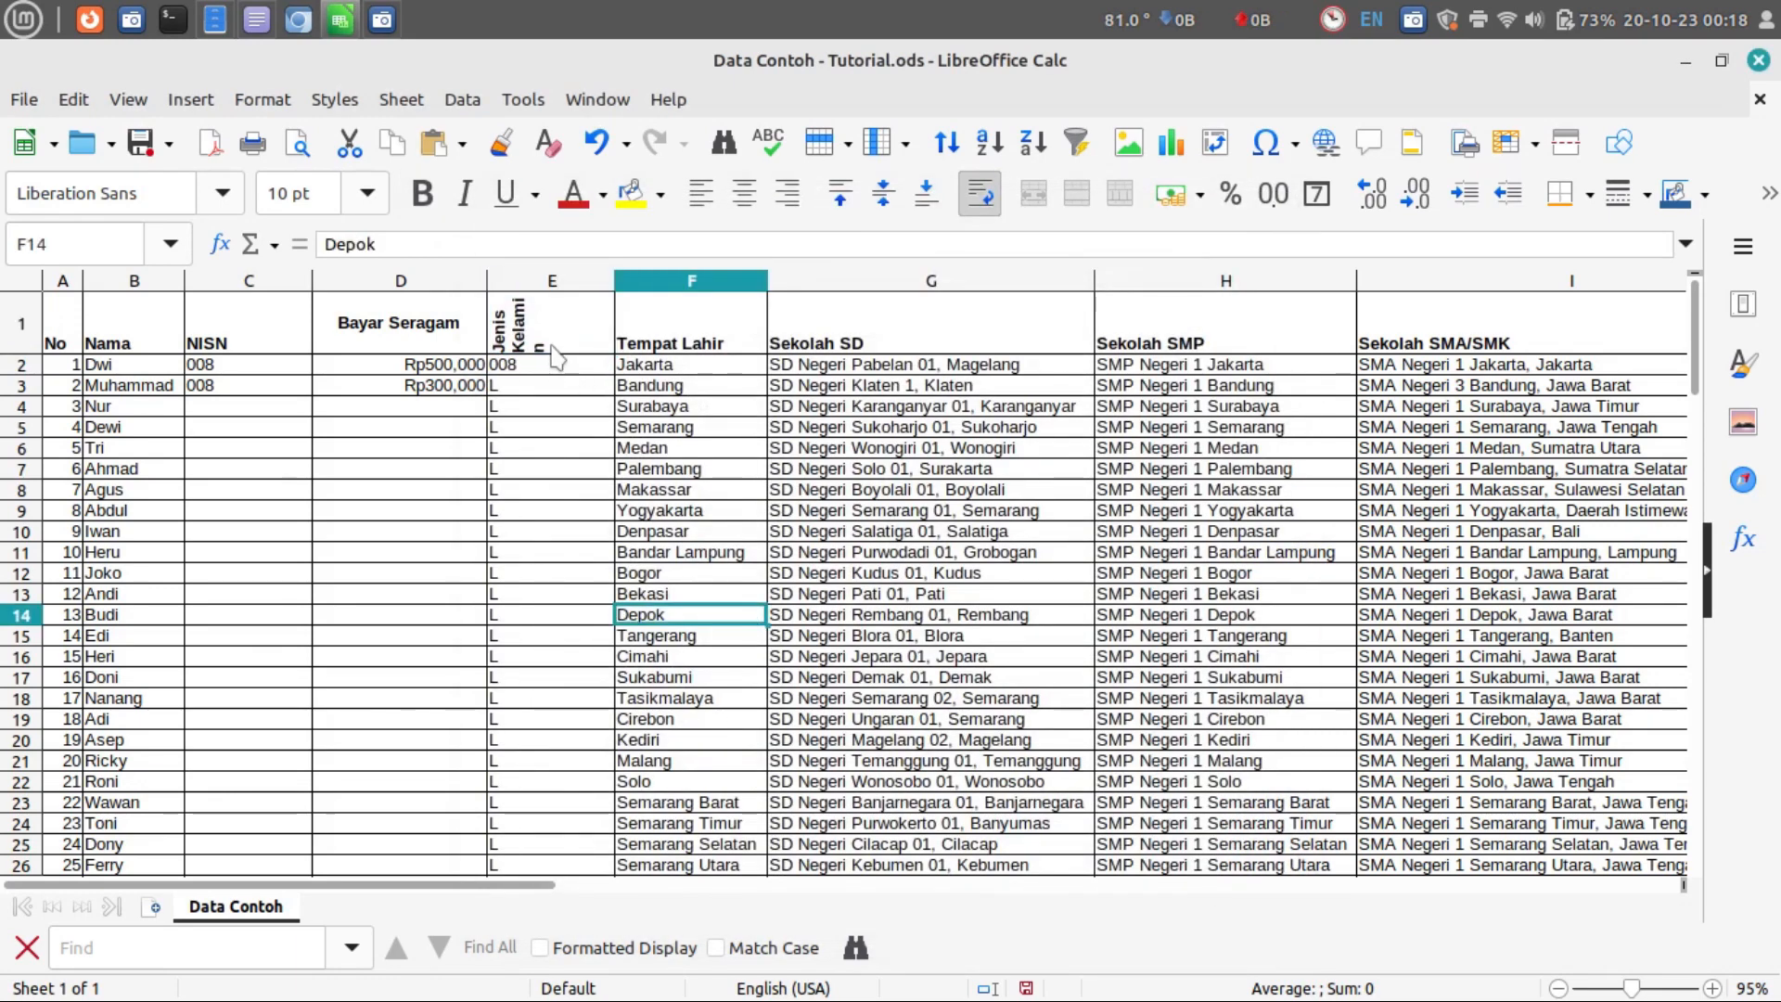
Step: Turn off text wrapping for the Jenis Kelamin header and heighten row 1 until the rotated text fits on one line
{"action": "left_click", "coordinate": [554, 346]}
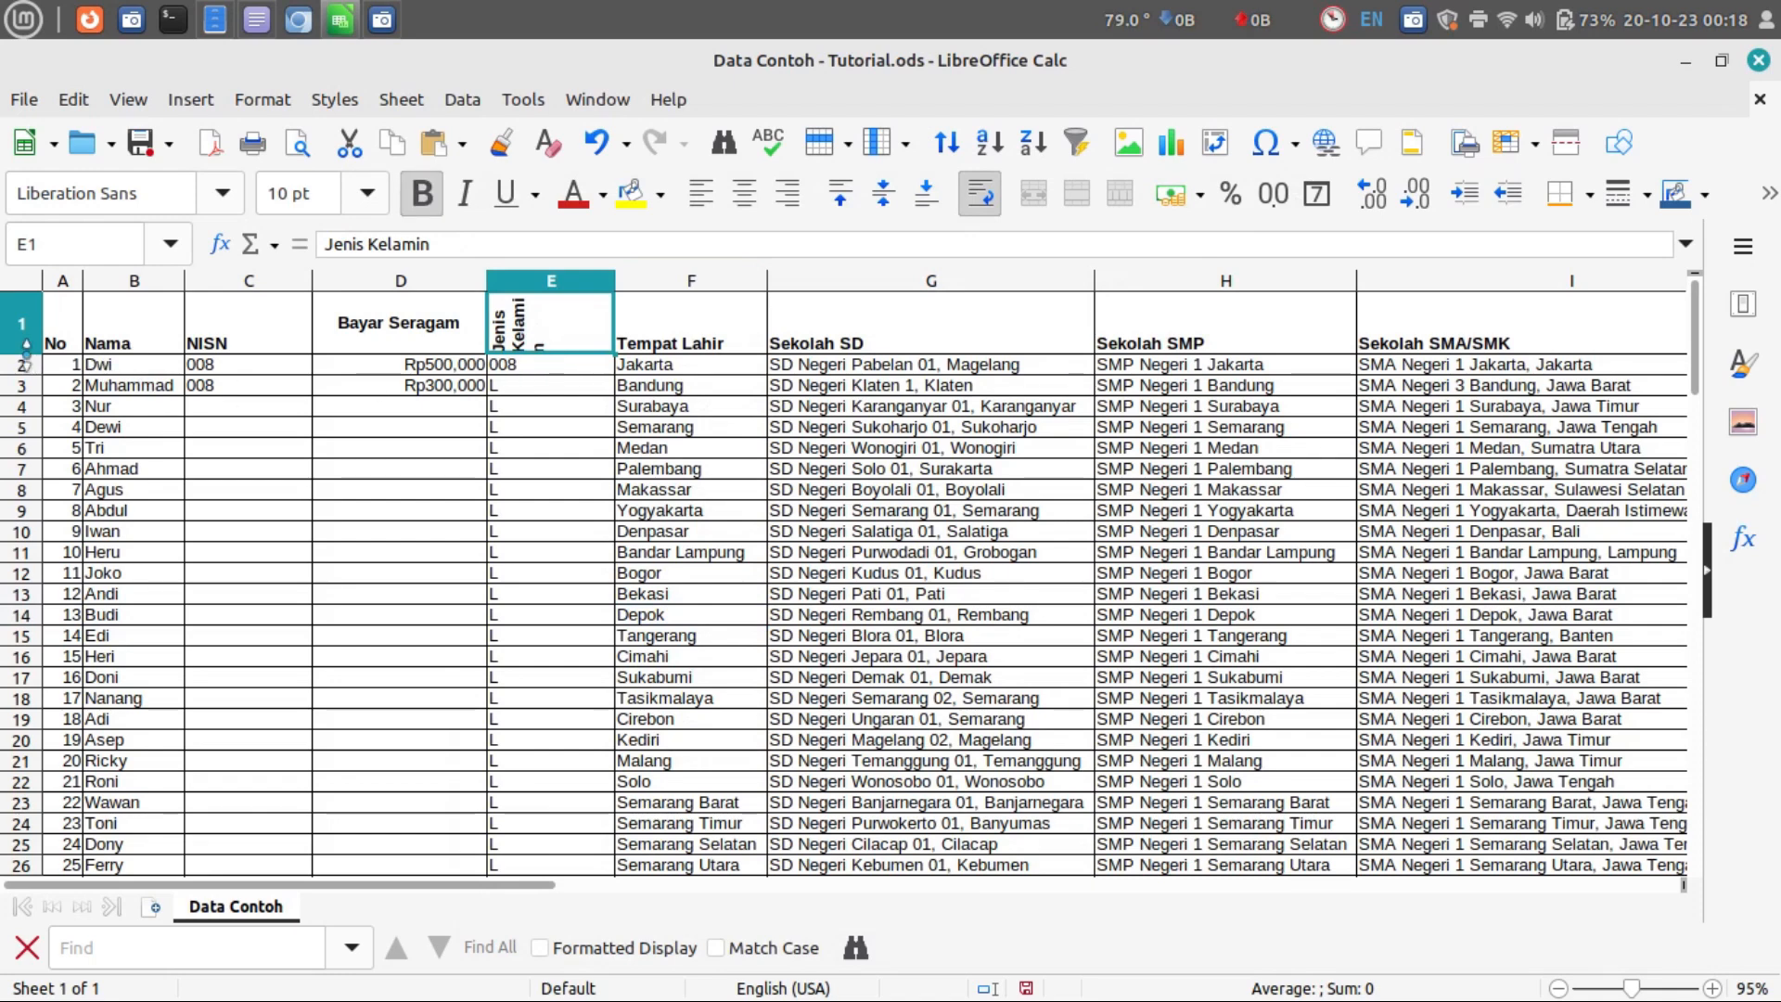
{"action": "left_click_drag", "start_coordinate": [26, 357], "coordinate": [30, 399]}
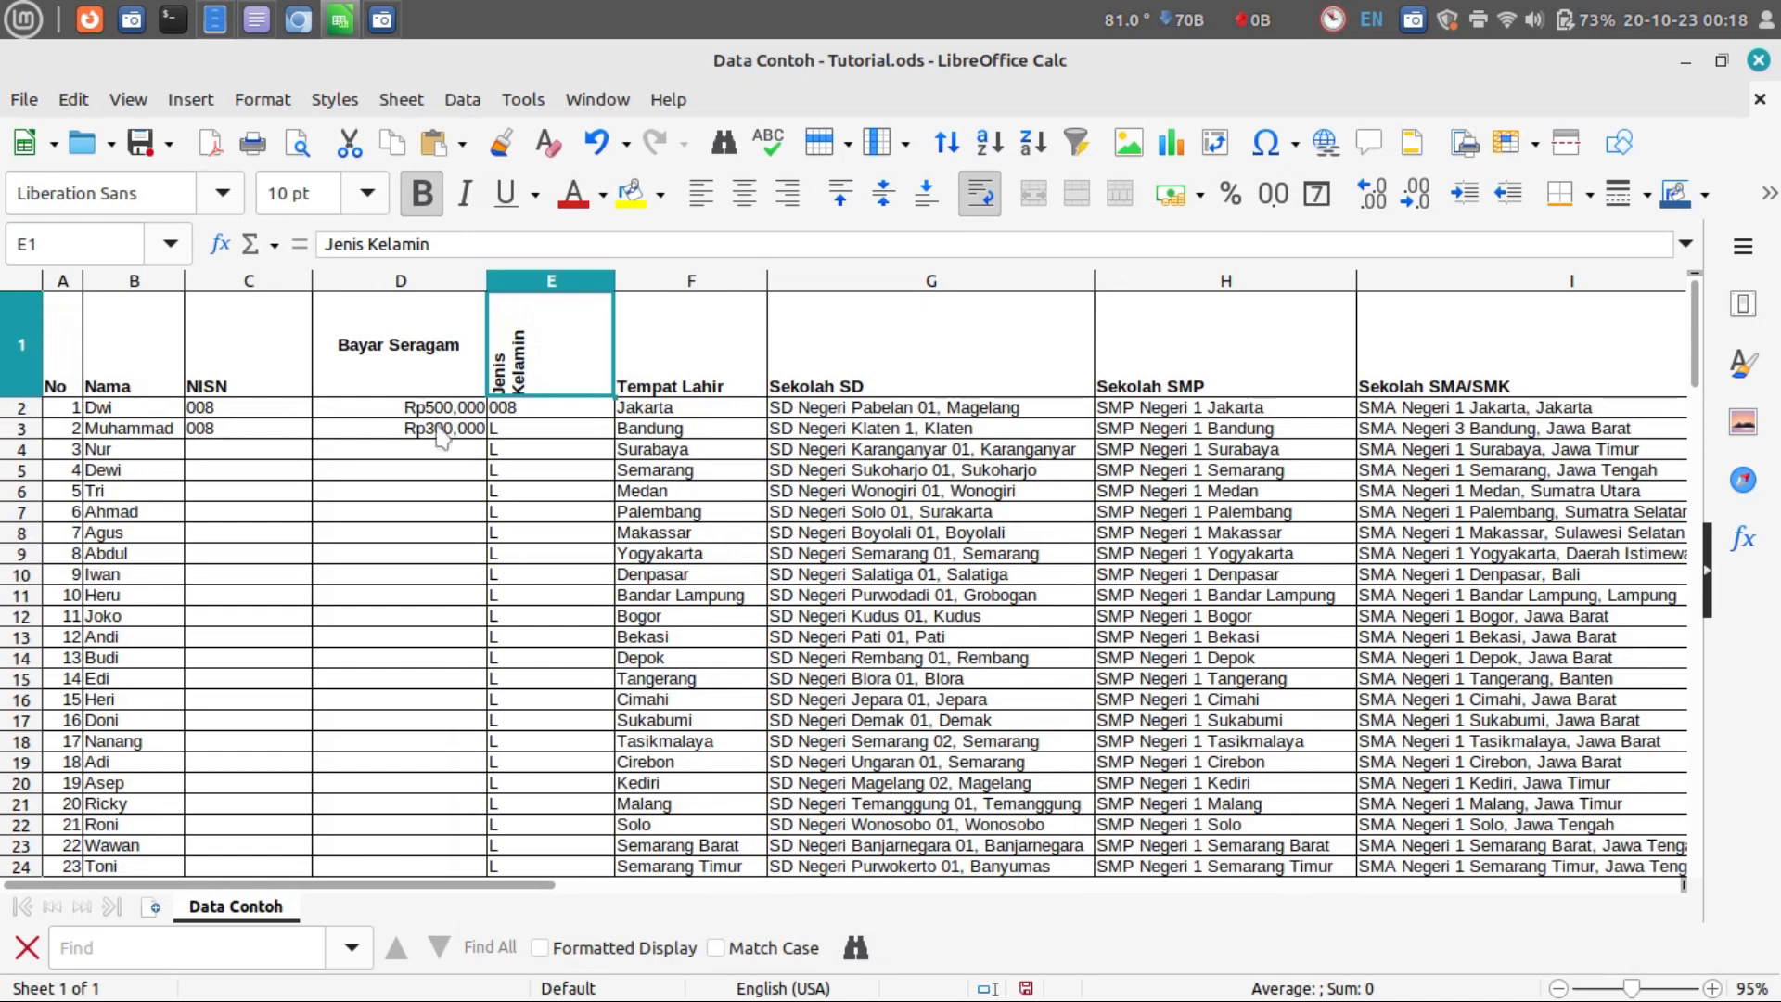
{"action": "left_click", "coordinate": [986, 199]}
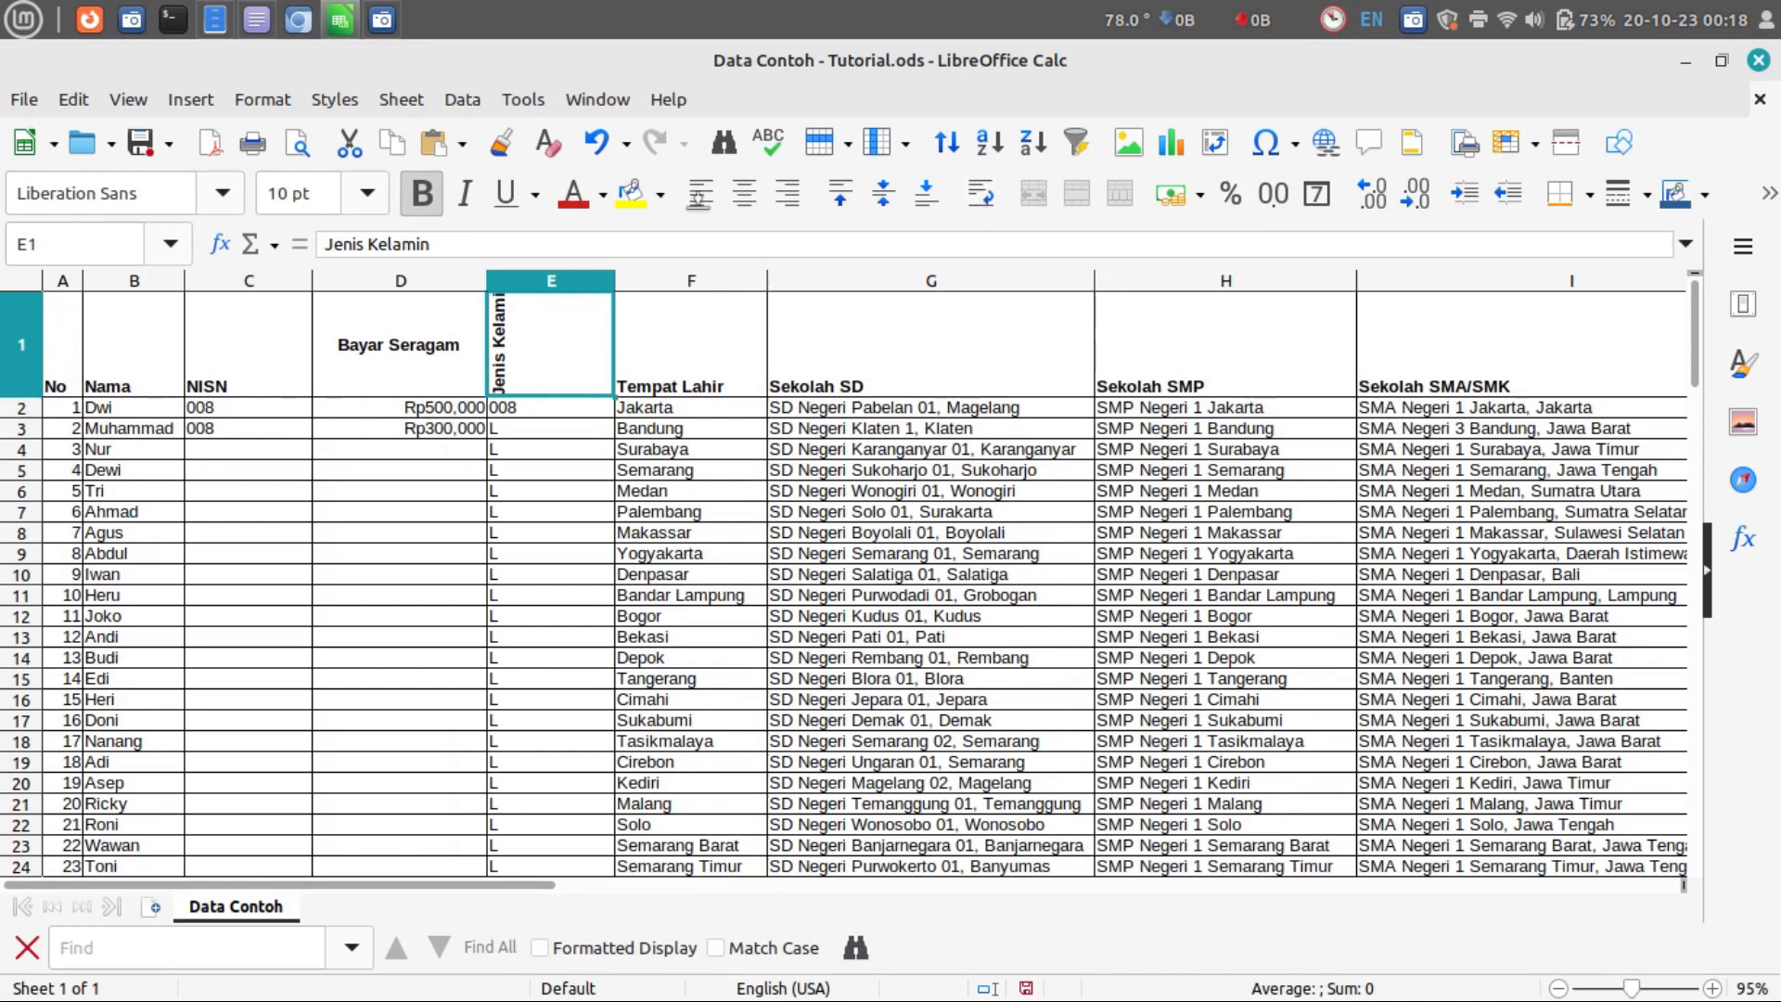
{"action": "left_click_drag", "start_coordinate": [21, 398], "coordinate": [19, 443]}
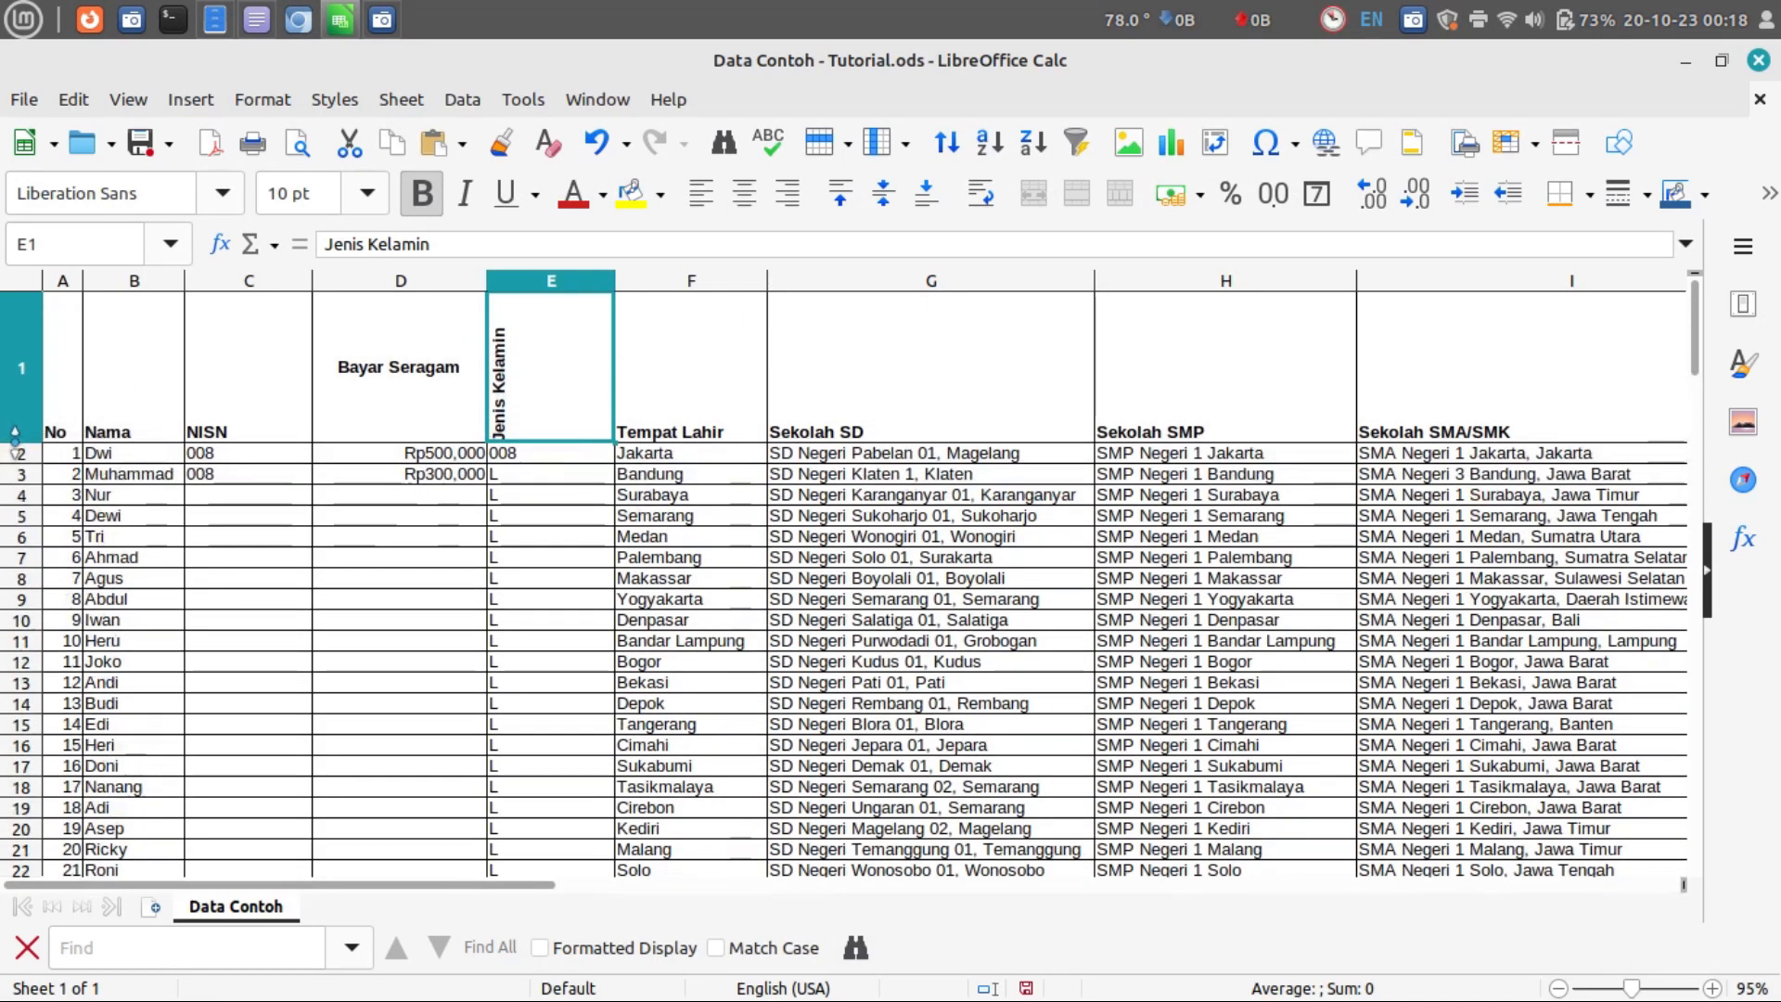
{"action": "left_click", "coordinate": [879, 382]}
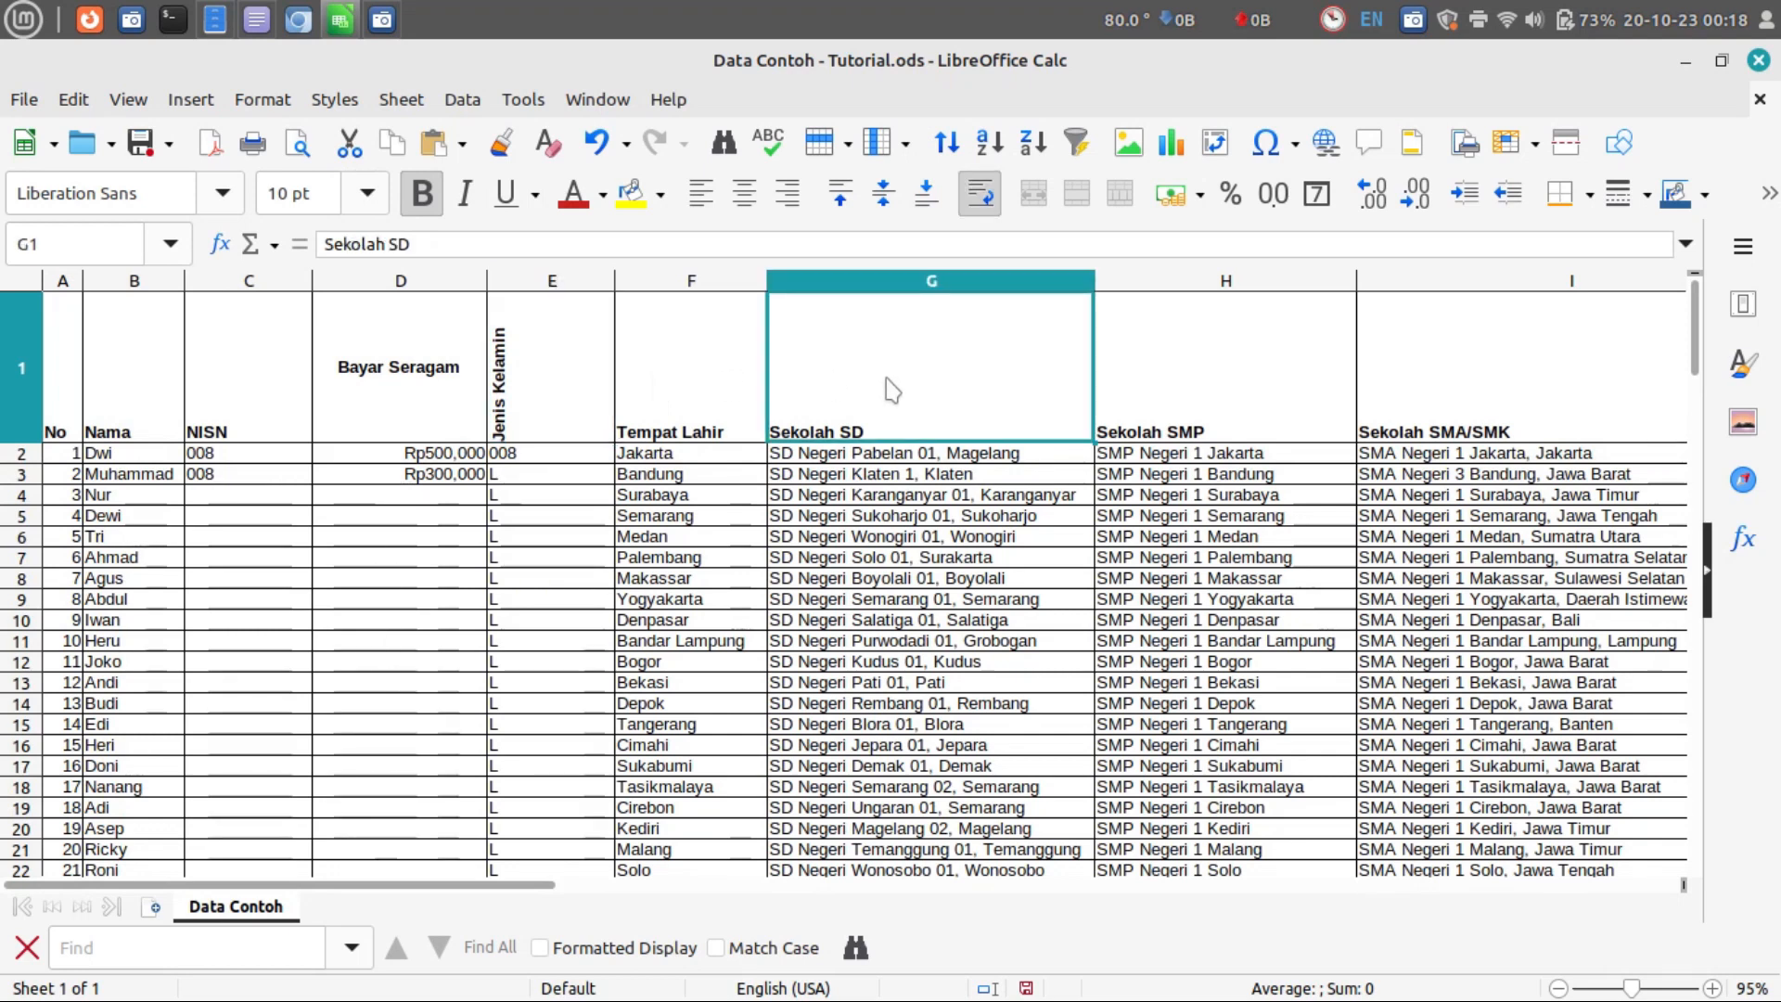